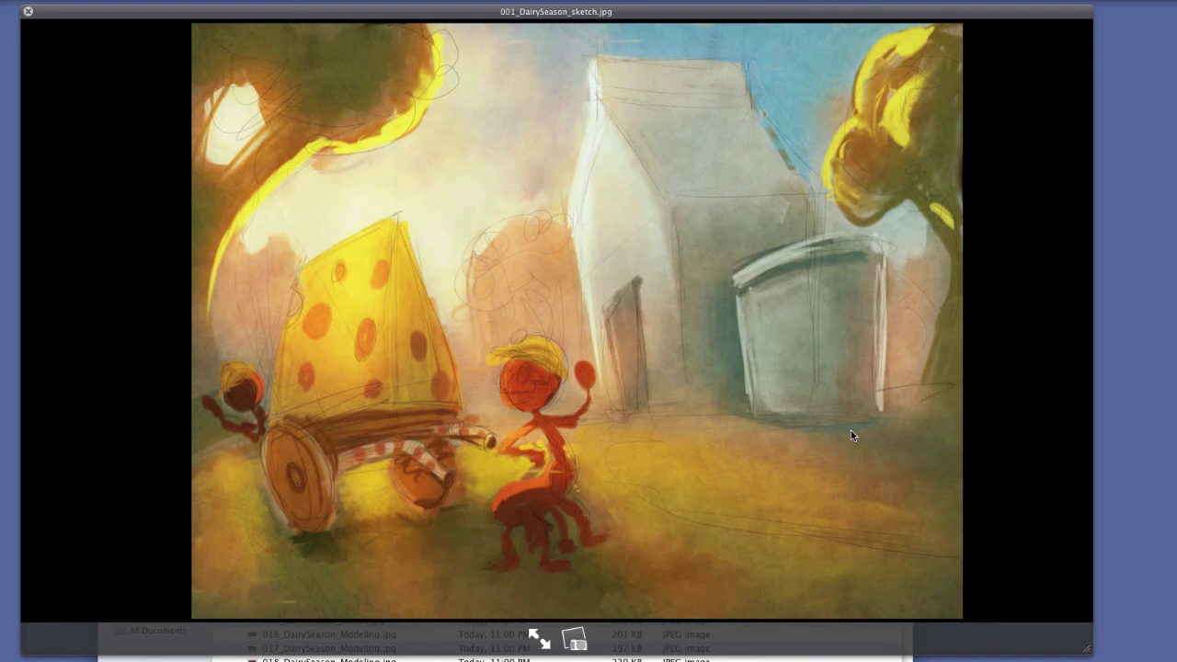
- Look through the DairySeason concept sketches from 001 to 006
{"action": "key", "text": "Down"}
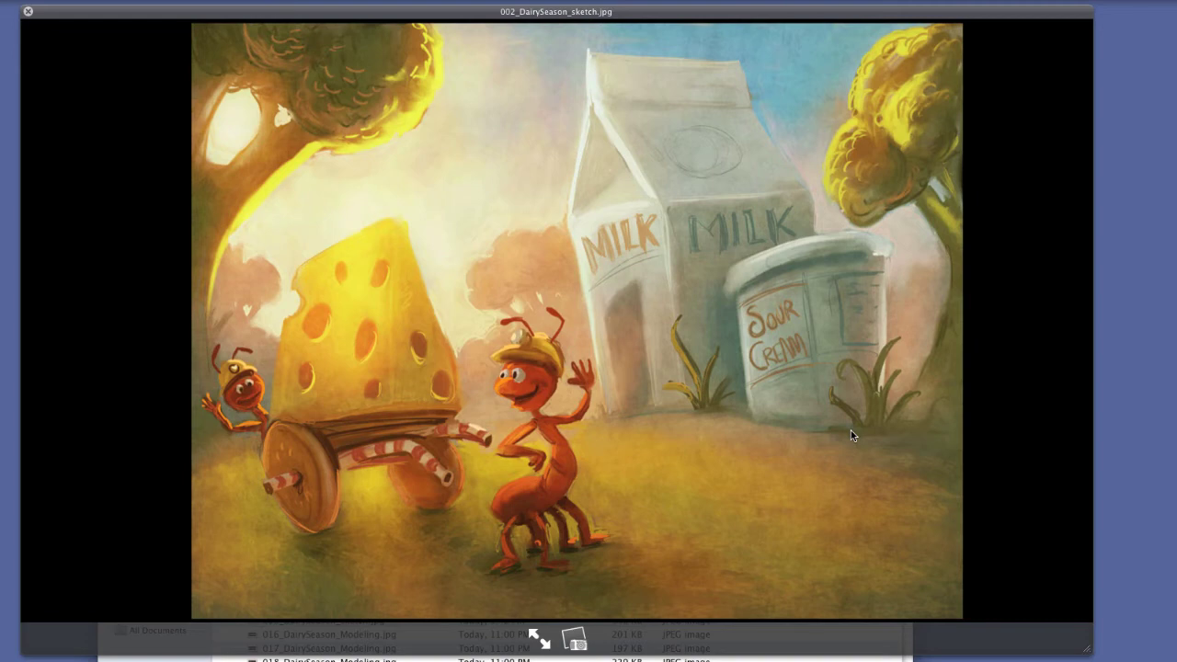
{"action": "key", "text": "Down"}
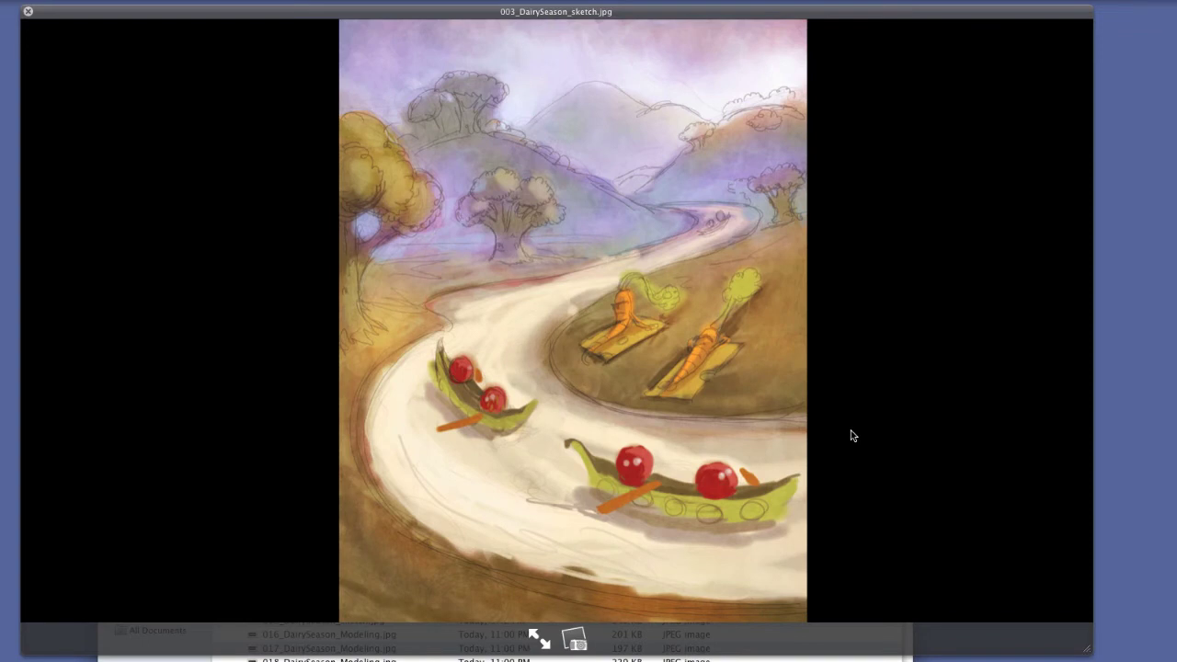
{"action": "key", "text": "Down"}
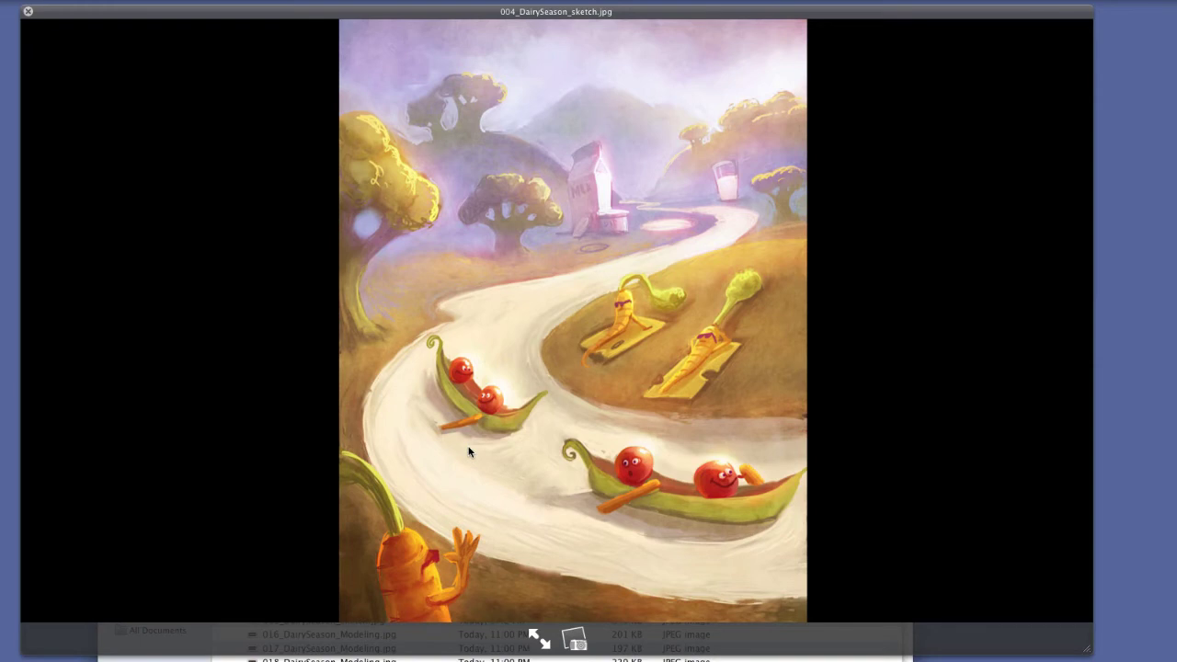
{"action": "key", "text": "Down"}
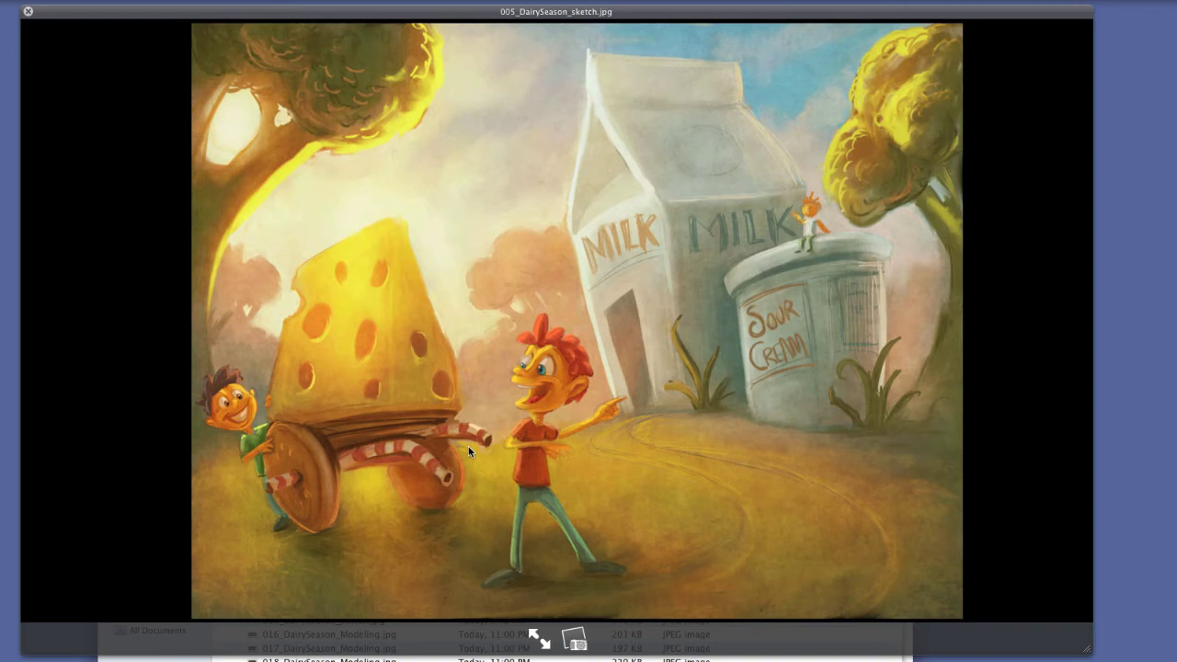
{"action": "key", "text": "Down"}
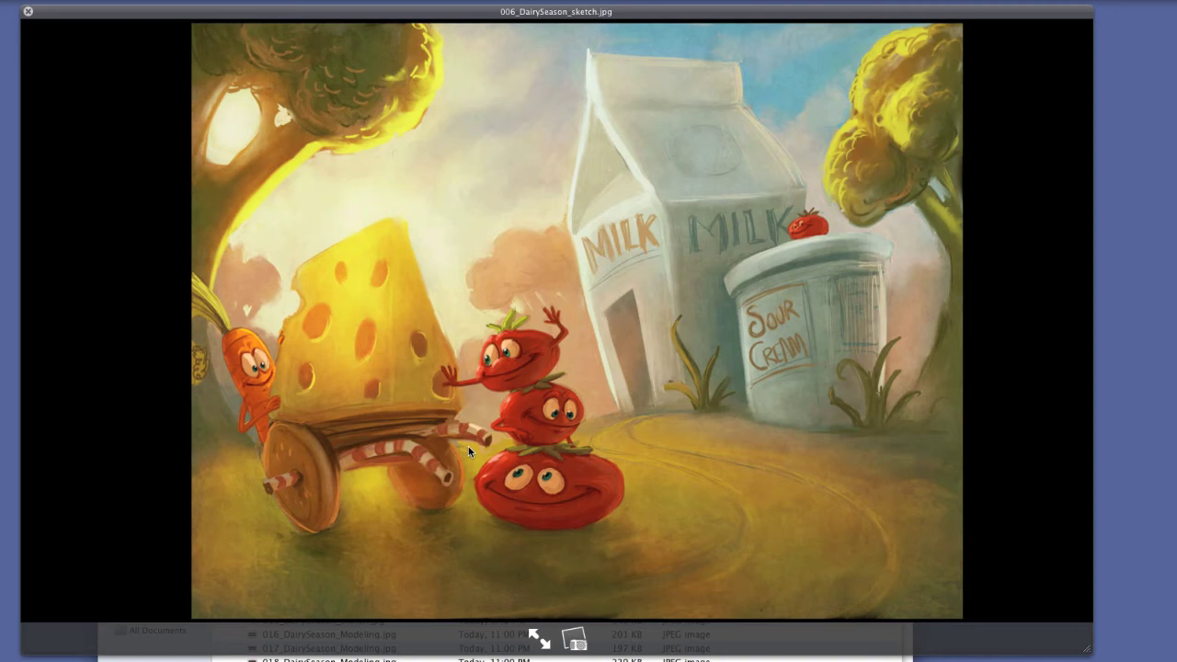
- Review the panoramic picnic sketches from 007 to 011, comparing 009 and 010 back and forth
{"action": "key", "text": "Down"}
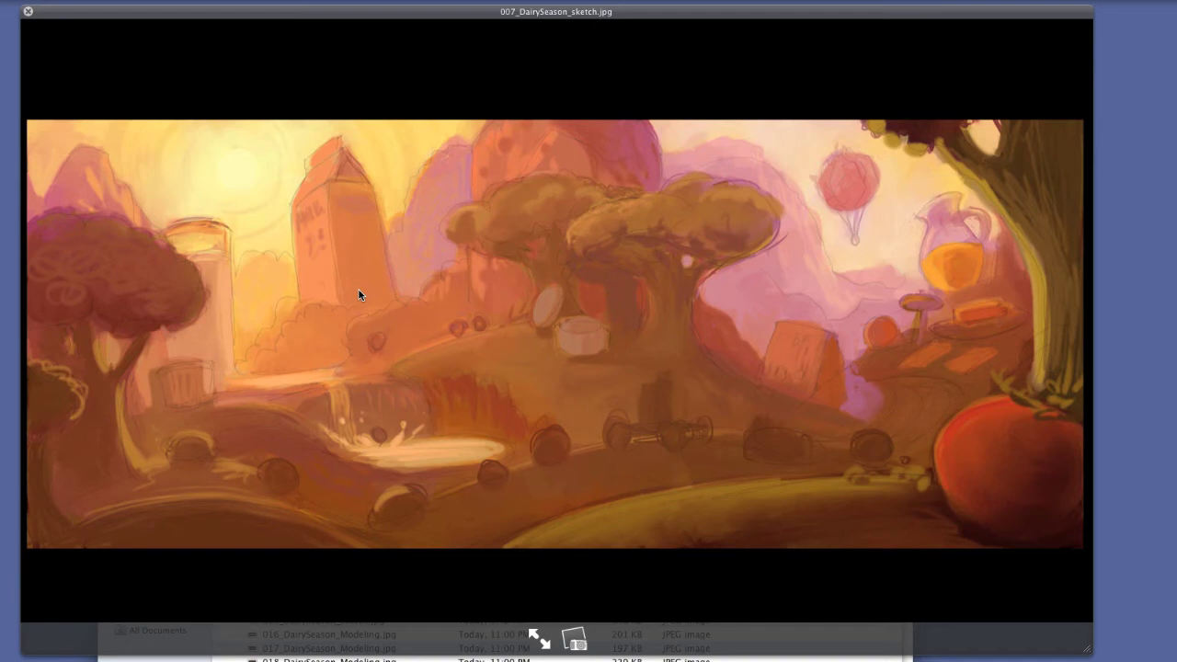
{"action": "key", "text": "Down"}
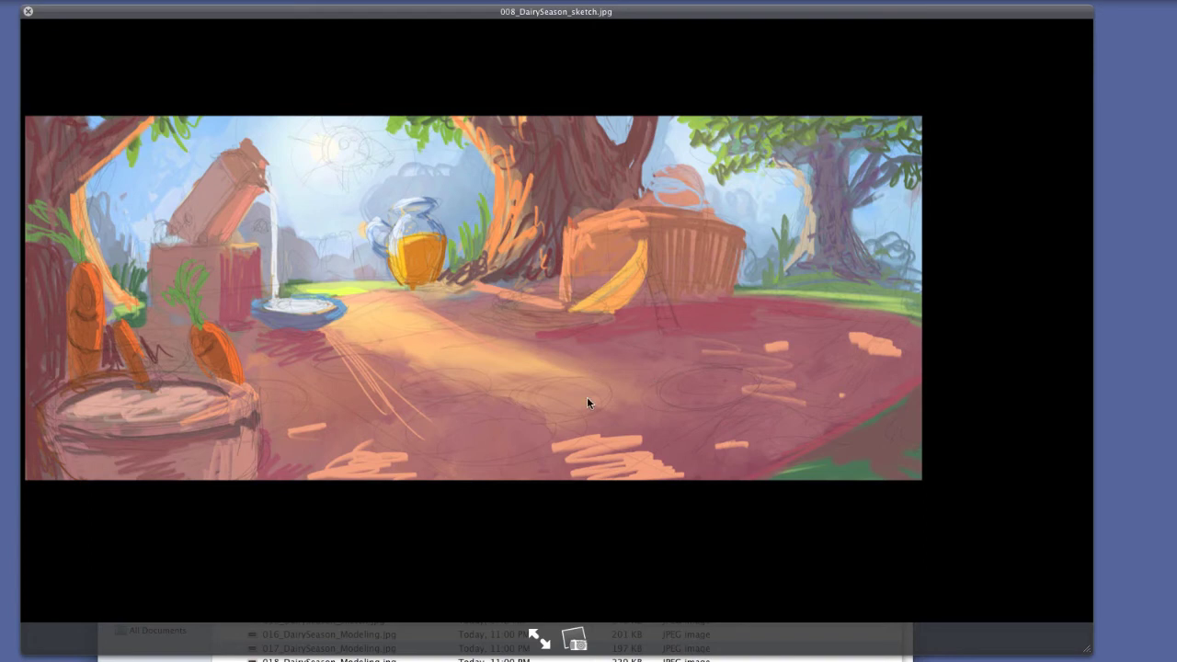
{"action": "key", "text": "Down"}
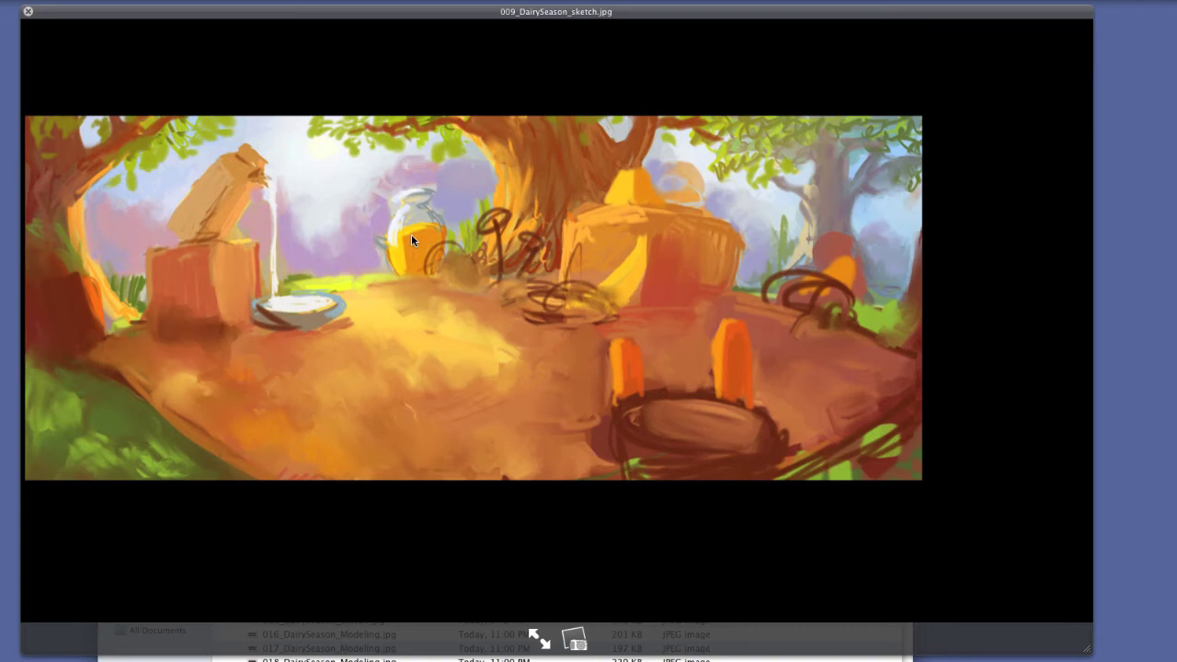
{"action": "key", "text": "Down"}
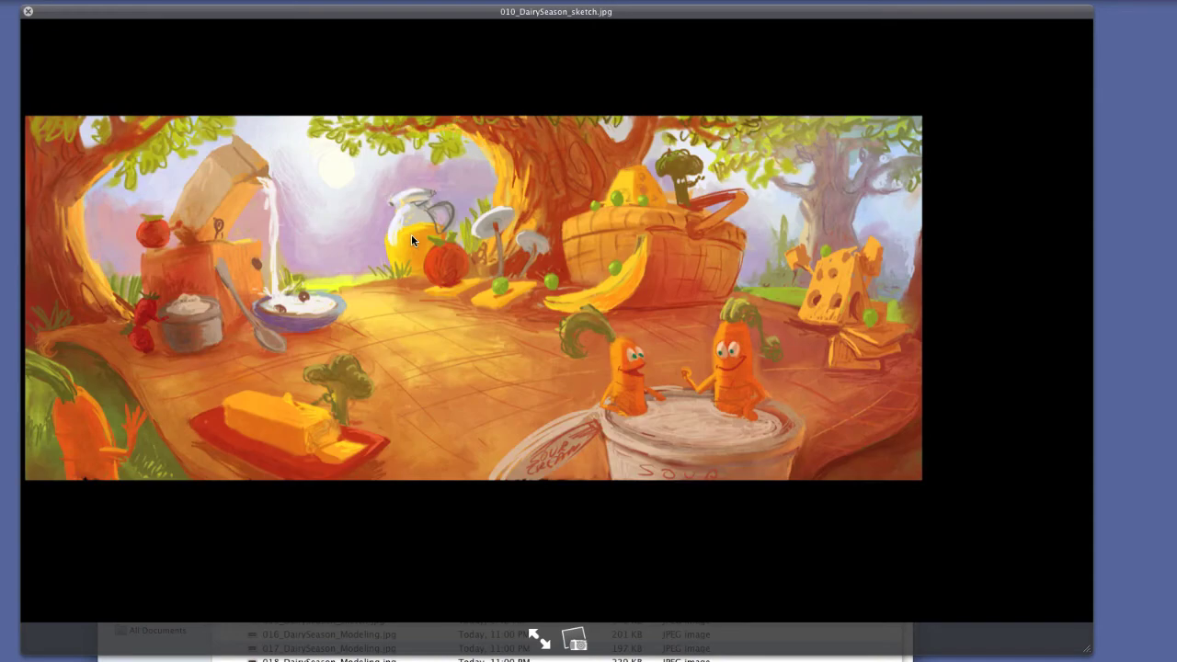
{"action": "key", "text": "Up"}
{"action": "key", "text": "Down"}
{"action": "key", "text": "Down"}
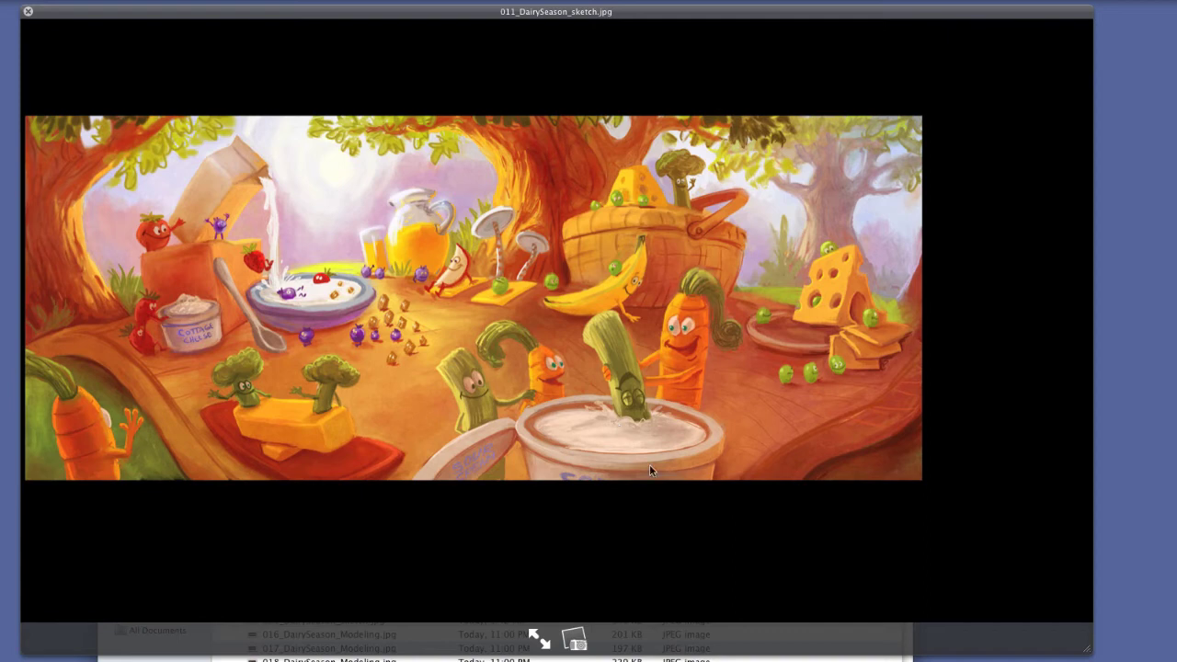
- Examine the widened picnic sketches from 012 to 015, comparing 012 with 011 along the way
{"action": "key", "text": "Down"}
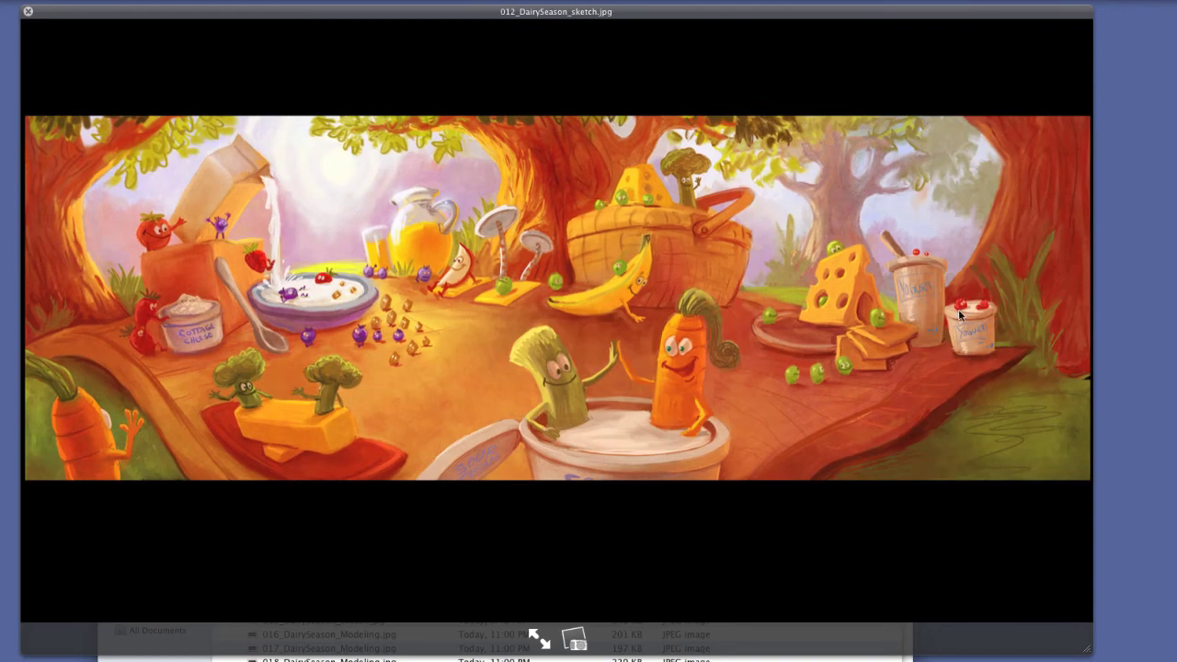
{"action": "key", "text": "Up"}
{"action": "key", "text": "Down"}
{"action": "key", "text": "Down"}
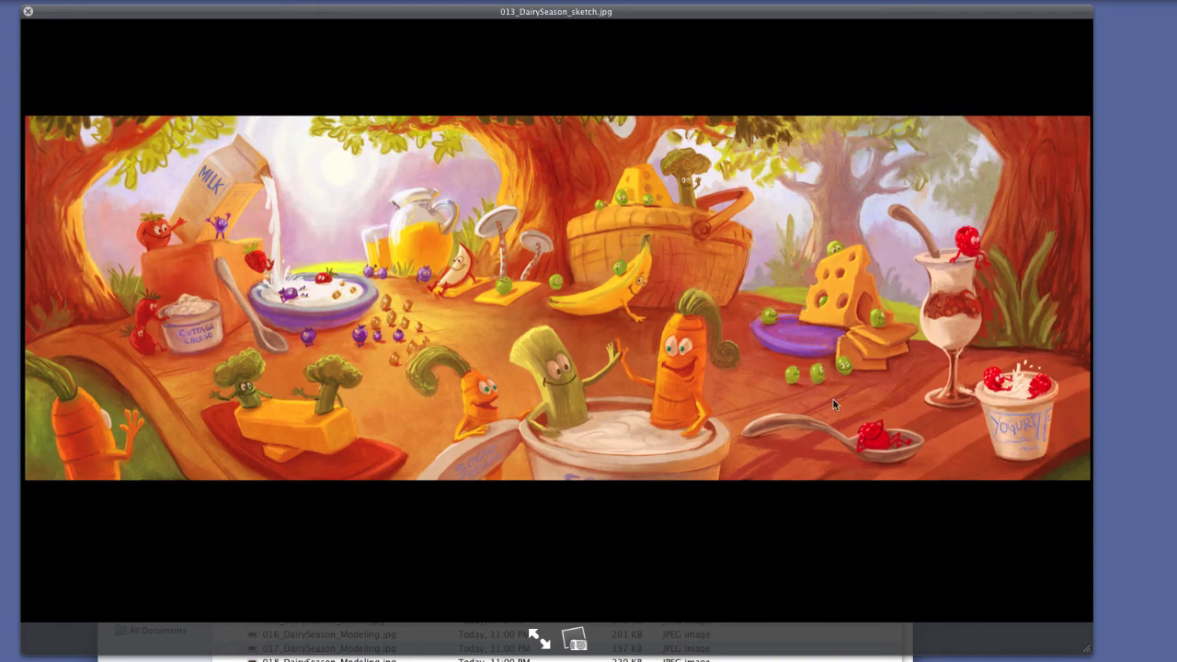
{"action": "key", "text": "Down"}
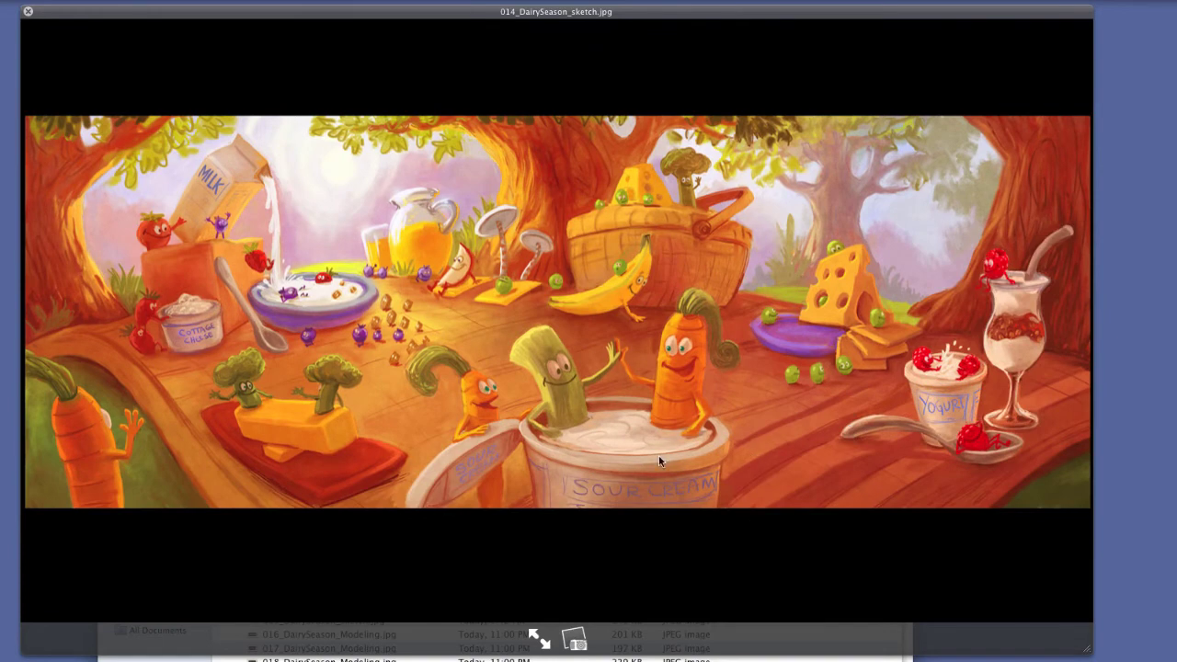
{"action": "key", "text": "Down"}
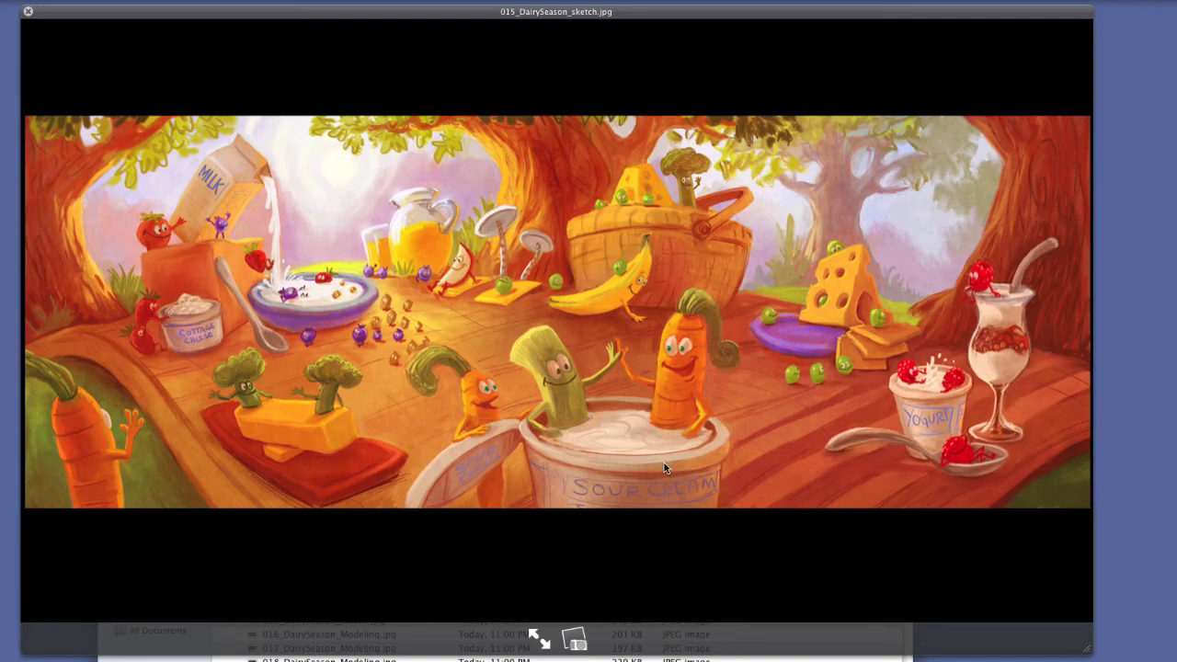
- Compare the final sketch 015 repeatedly with the blocked-out 3D render 016_DairySeason_Modeling.jpg
{"action": "key", "text": "Down"}
{"action": "key", "text": "Up"}
{"action": "key", "text": "Down"}
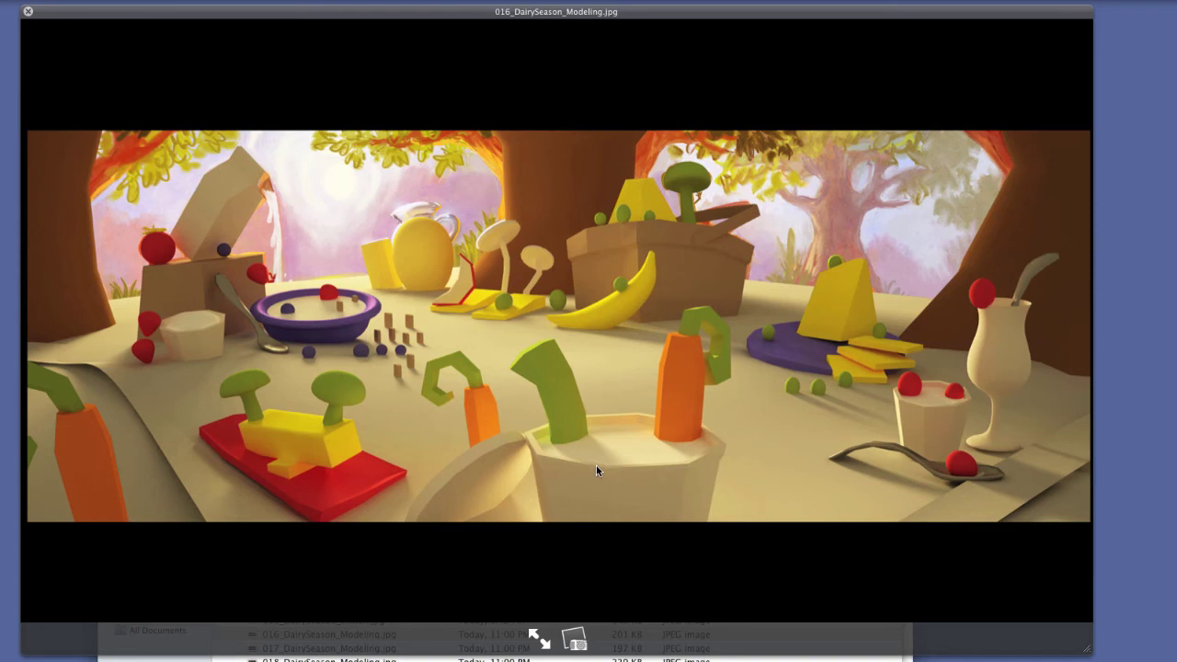
{"action": "key", "text": "Down"}
{"action": "key", "text": "Up"}
{"action": "key", "text": "Up"}
{"action": "key", "text": "Down"}
{"action": "key", "text": "Up"}
{"action": "key", "text": "Down"}
{"action": "key", "text": "Up"}
{"action": "key", "text": "Down"}
{"action": "key", "text": "Up"}
{"action": "key", "text": "Down"}
- Review the DairySeason modeling renders from 017 to 024, and close the image preview
{"action": "key", "text": "Down"}
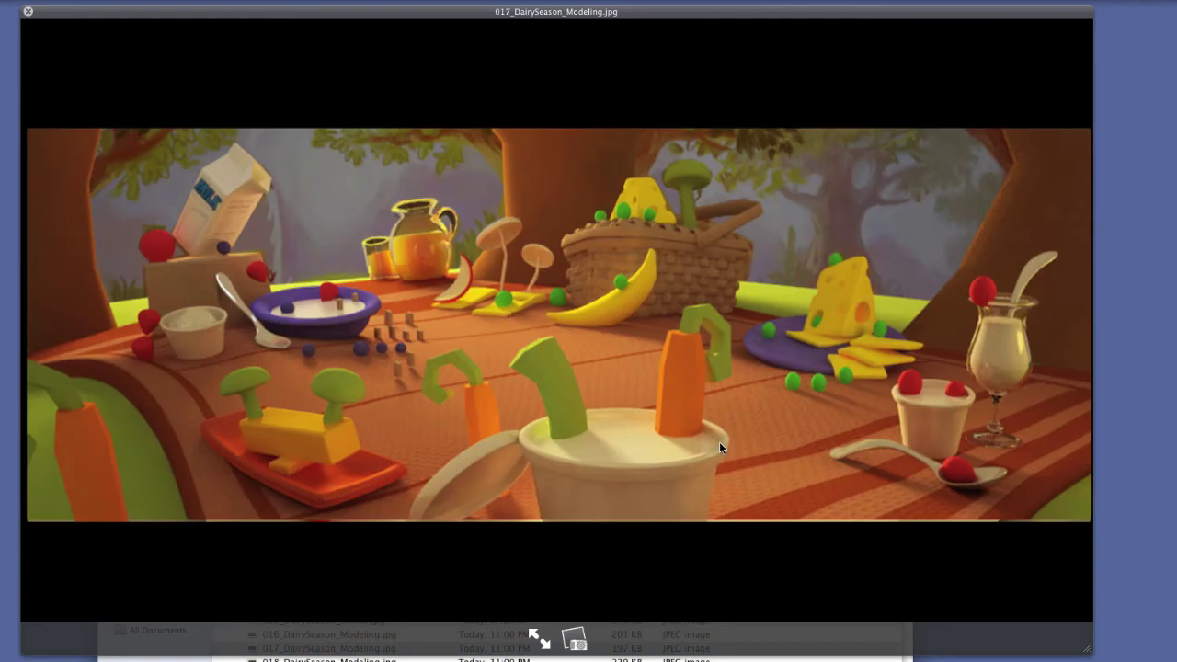
{"action": "key", "text": "Down"}
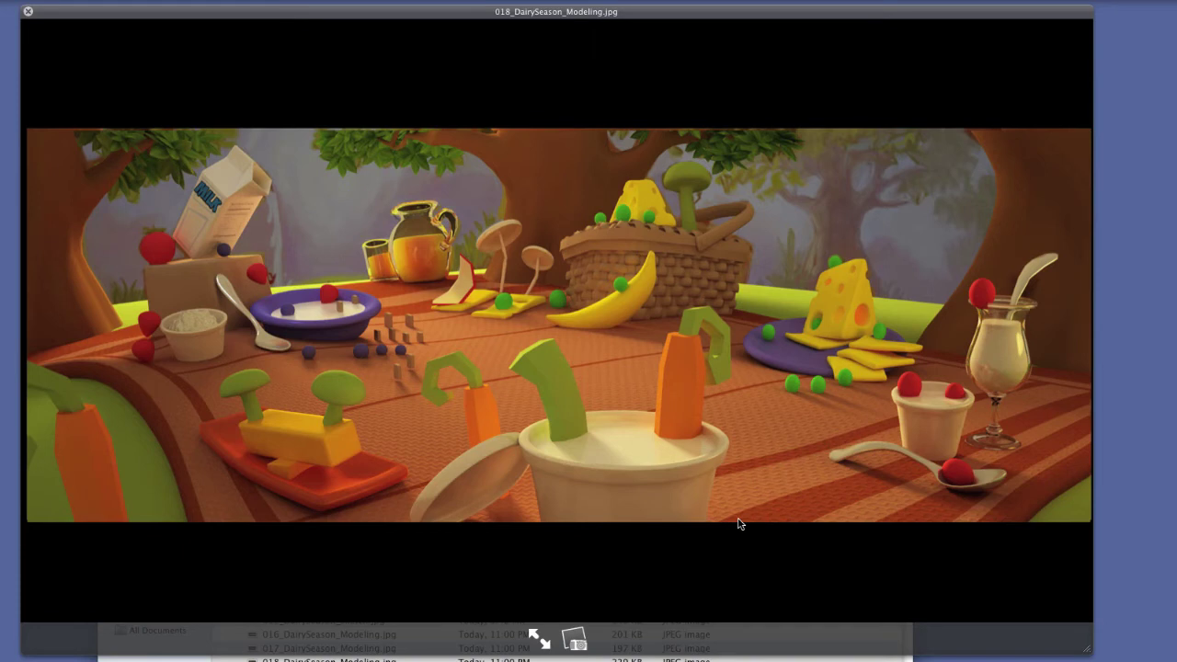
{"action": "key", "text": "Down"}
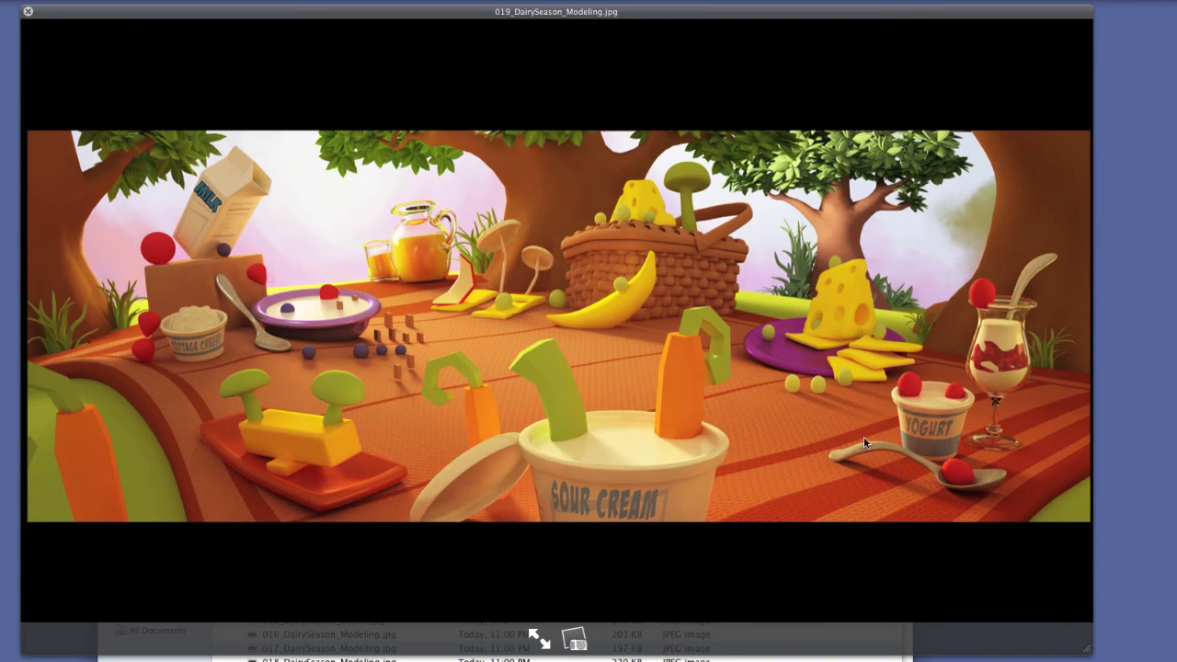
{"action": "key", "text": "Down"}
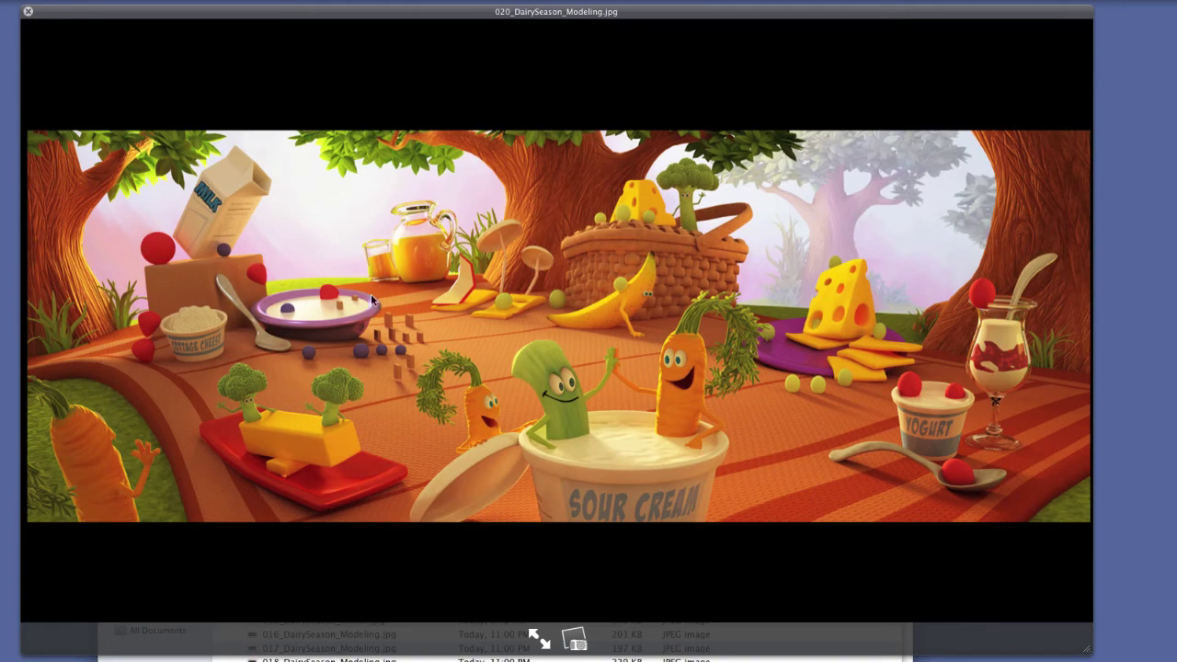
{"action": "key", "text": "Down"}
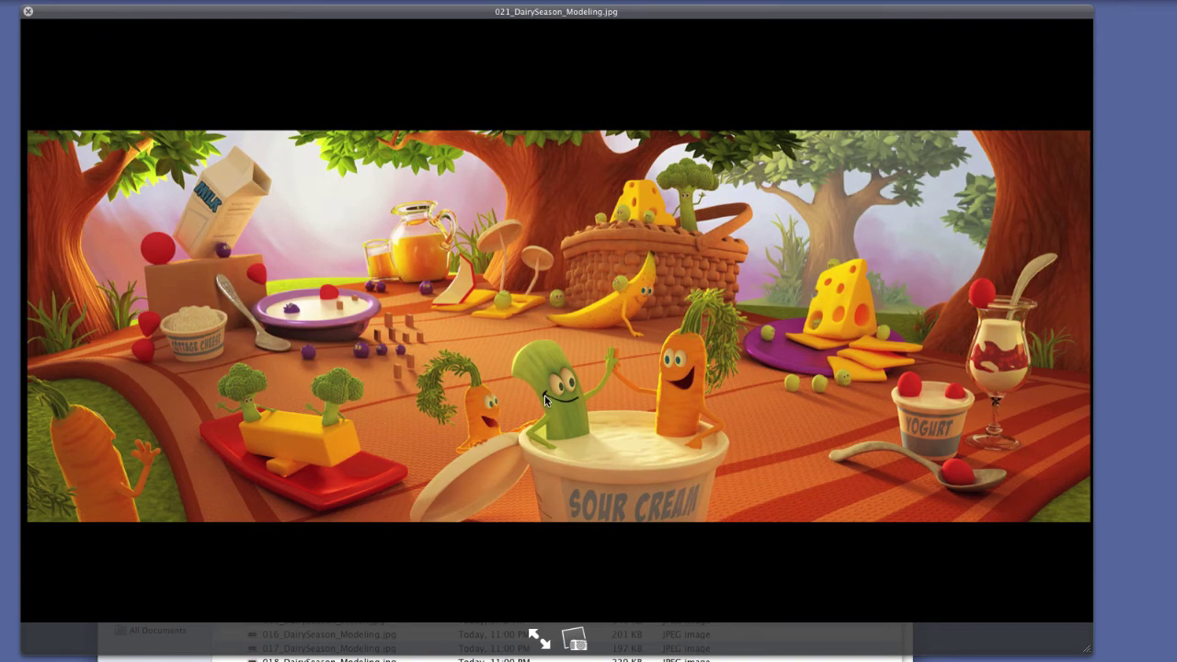
{"action": "key", "text": "Down"}
{"action": "key", "text": "Down"}
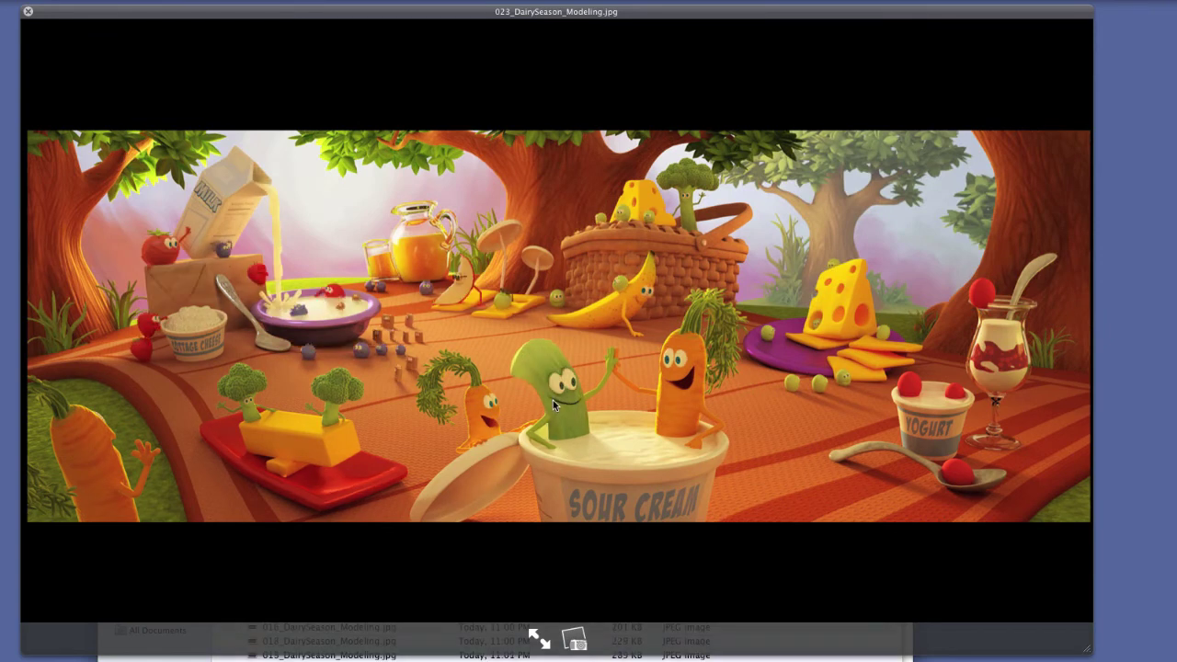
{"action": "key", "text": "Down"}
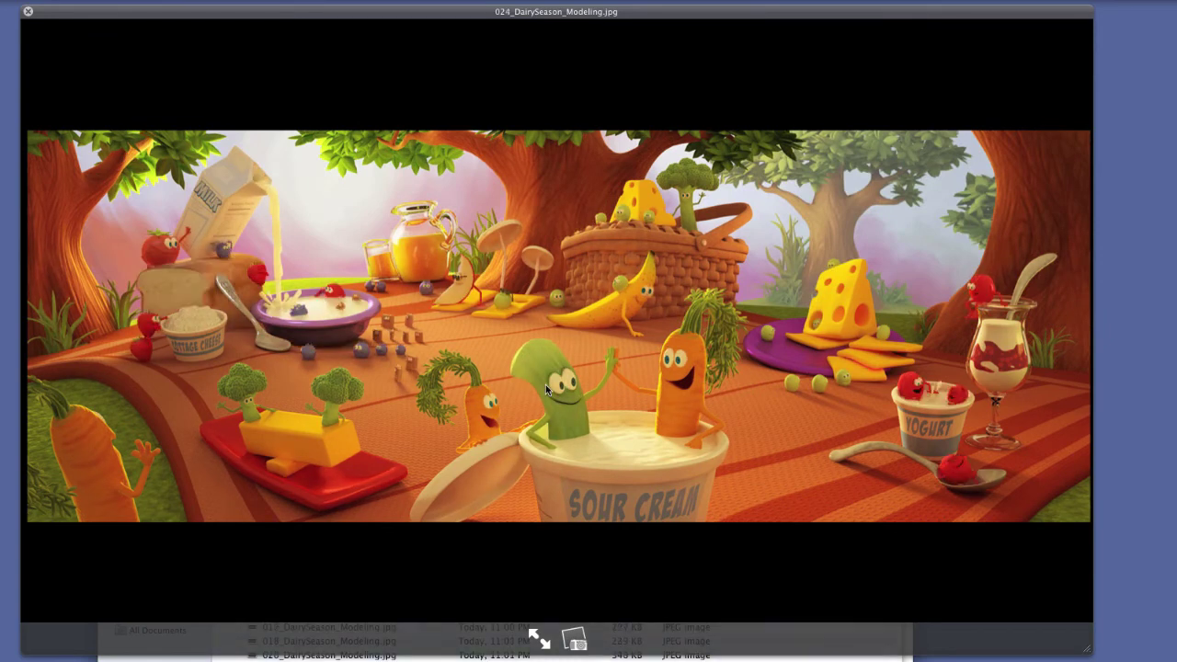
{"action": "key", "text": "Down"}
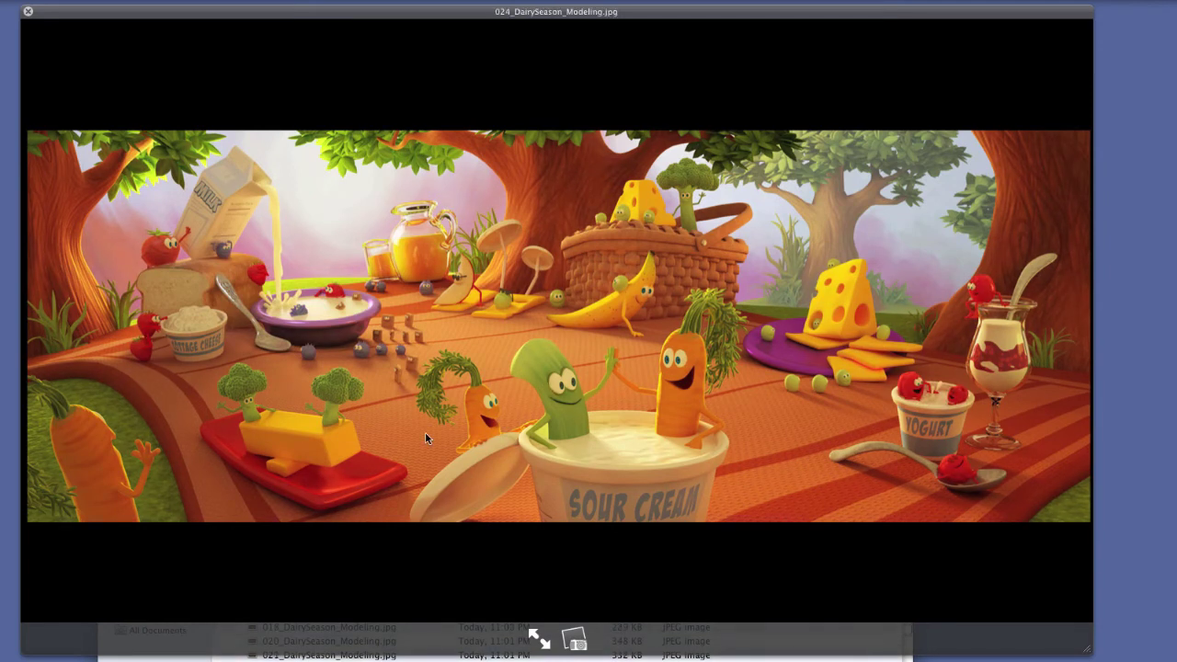
{"action": "left_click", "coordinate": [27, 11]}
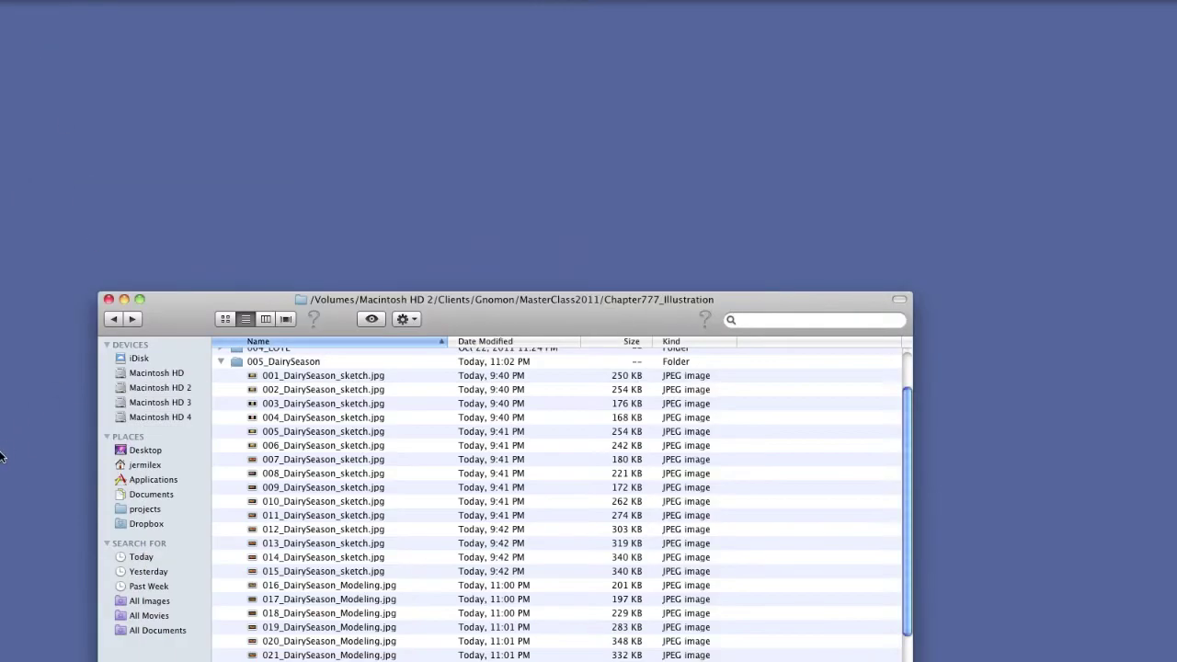
- Switch to Maya and inspect the Veggie.ma picnic scene up close in a full-size perspective view
{"action": "mouse_move", "coordinate": [3, 460]}
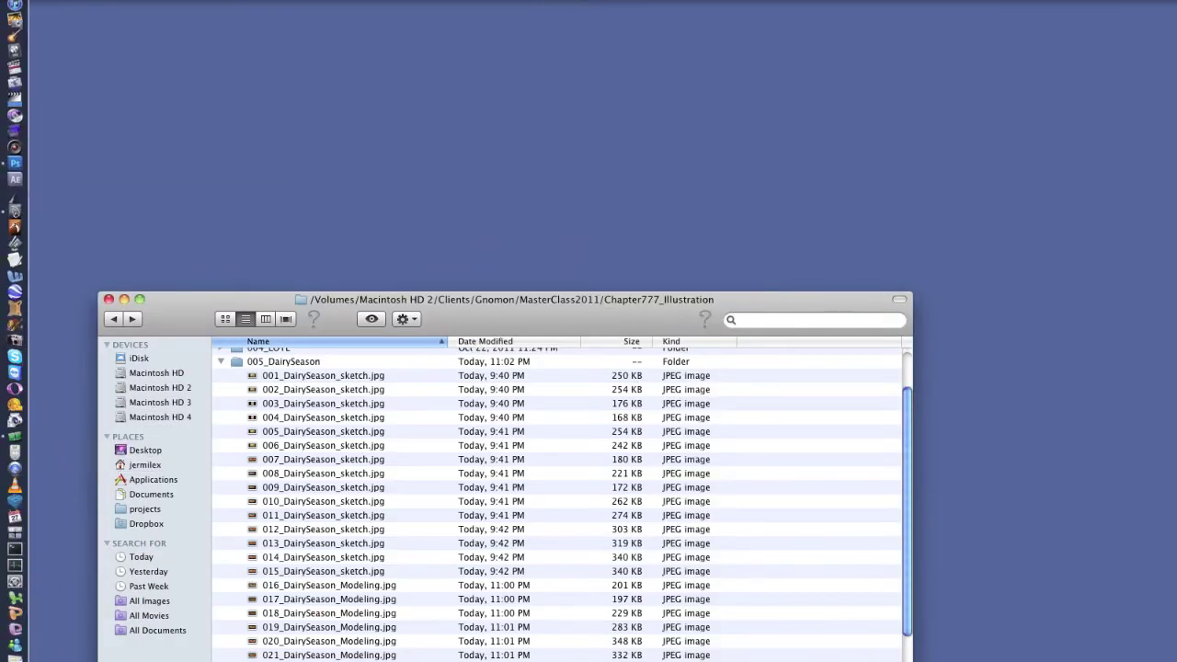
{"action": "left_click", "coordinate": [15, 598]}
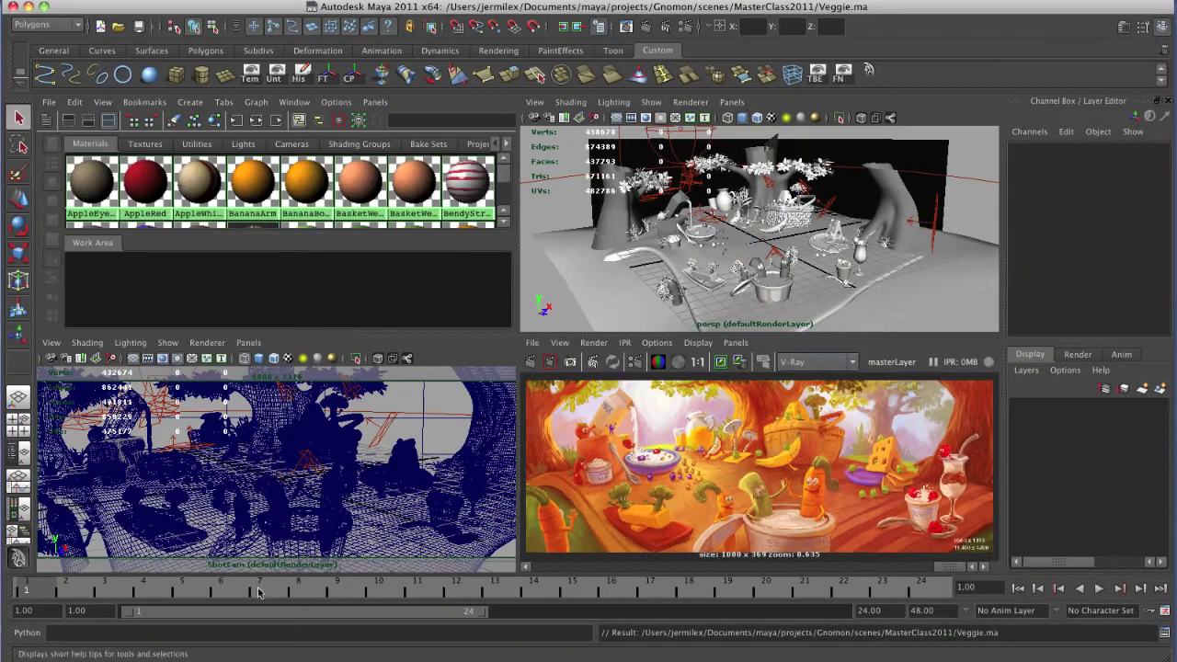
{"action": "key", "text": "space"}
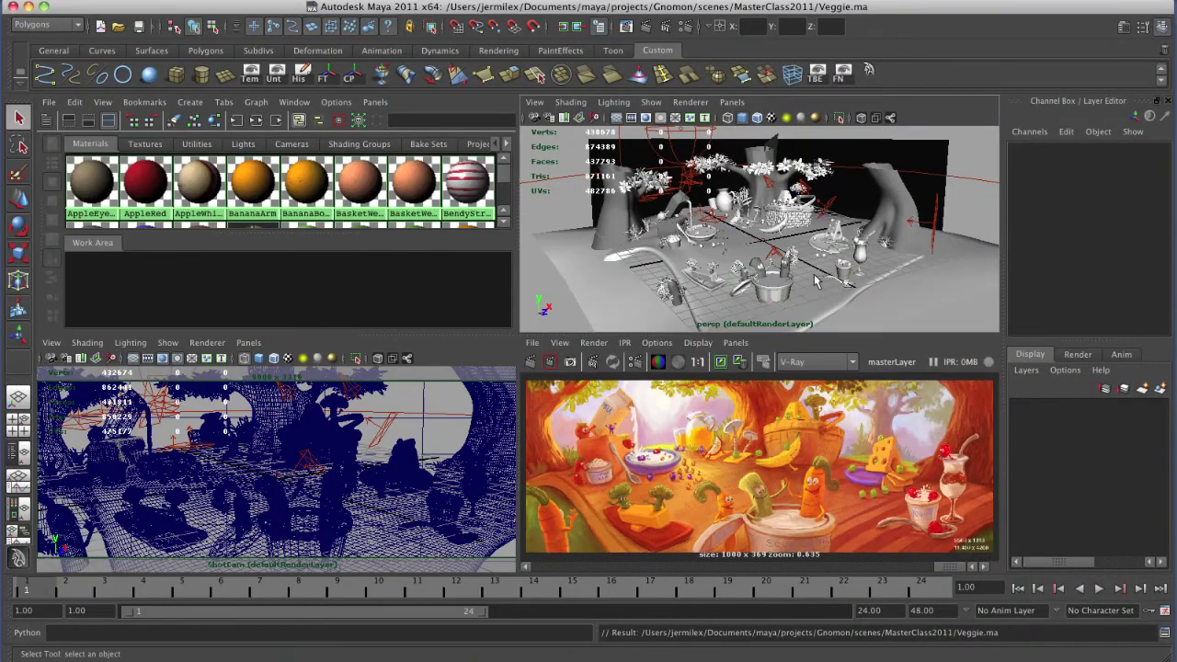
{"action": "left_click_drag", "start_coordinate": [478, 464], "coordinate": [446, 442], "text": "alt"}
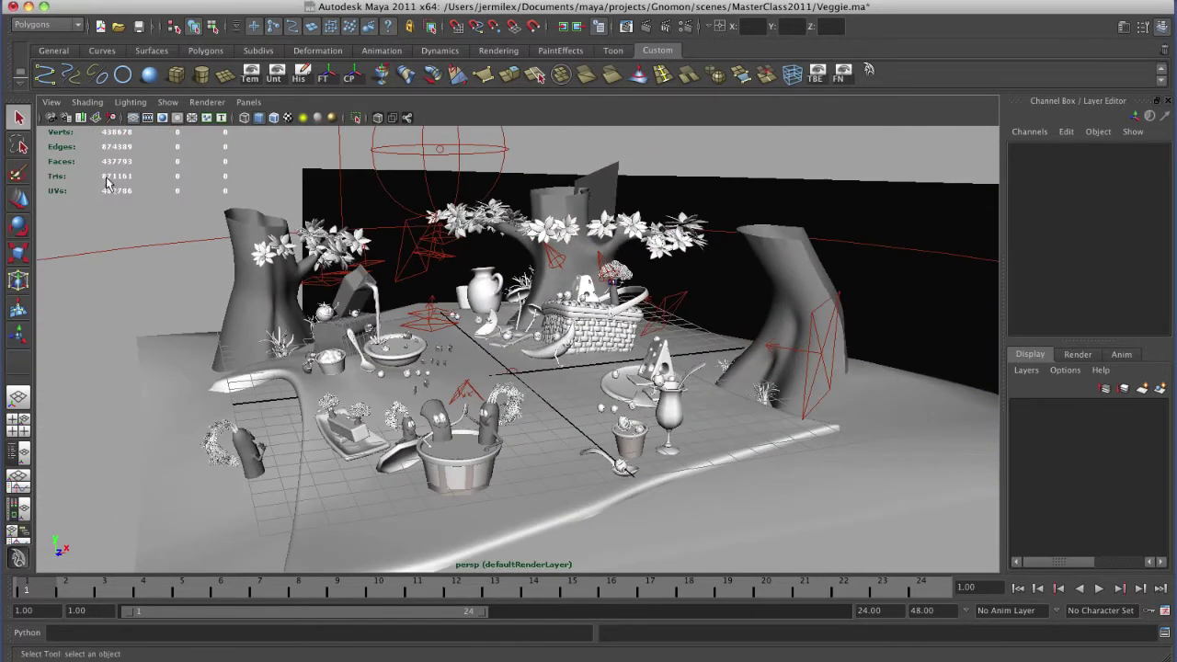
{"action": "left_click_drag", "start_coordinate": [605, 487], "coordinate": [543, 496], "text": "alt"}
{"action": "right_click_drag", "start_coordinate": [543, 497], "coordinate": [709, 460], "text": "alt"}
{"action": "left_click_drag", "start_coordinate": [708, 460], "coordinate": [729, 466], "text": "alt"}
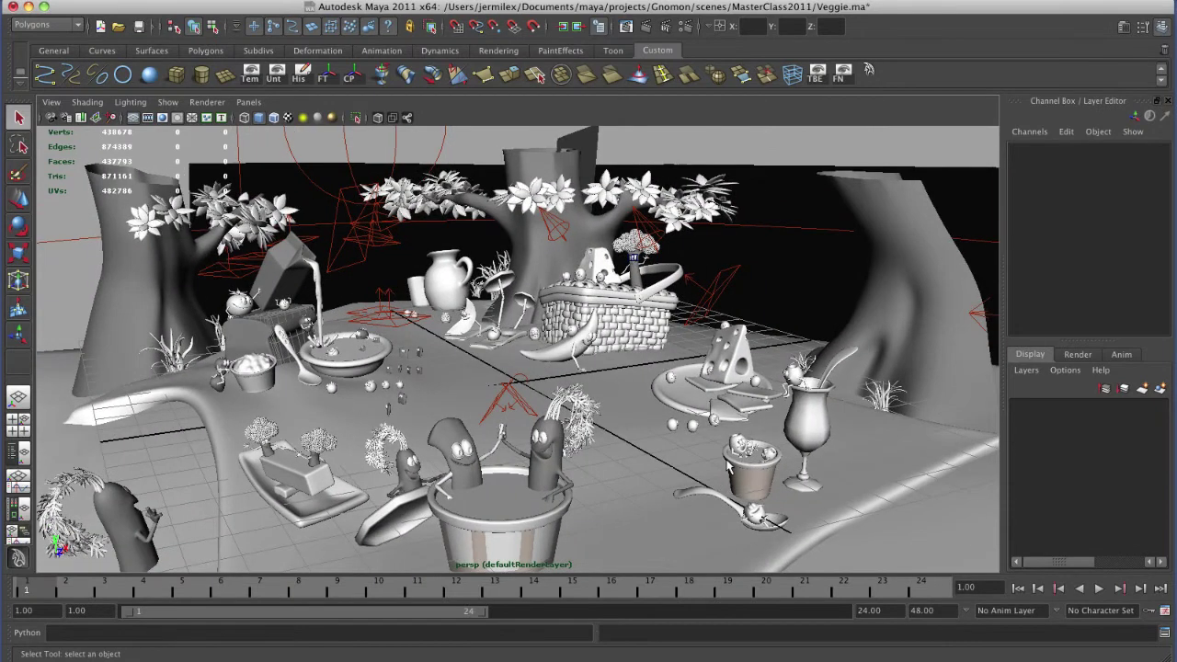
- Bring the Outliner into view and select the lights group, followed by its Lfil_fromSky light
{"action": "left_click_drag", "start_coordinate": [1022, 661], "coordinate": [1023, 161]}
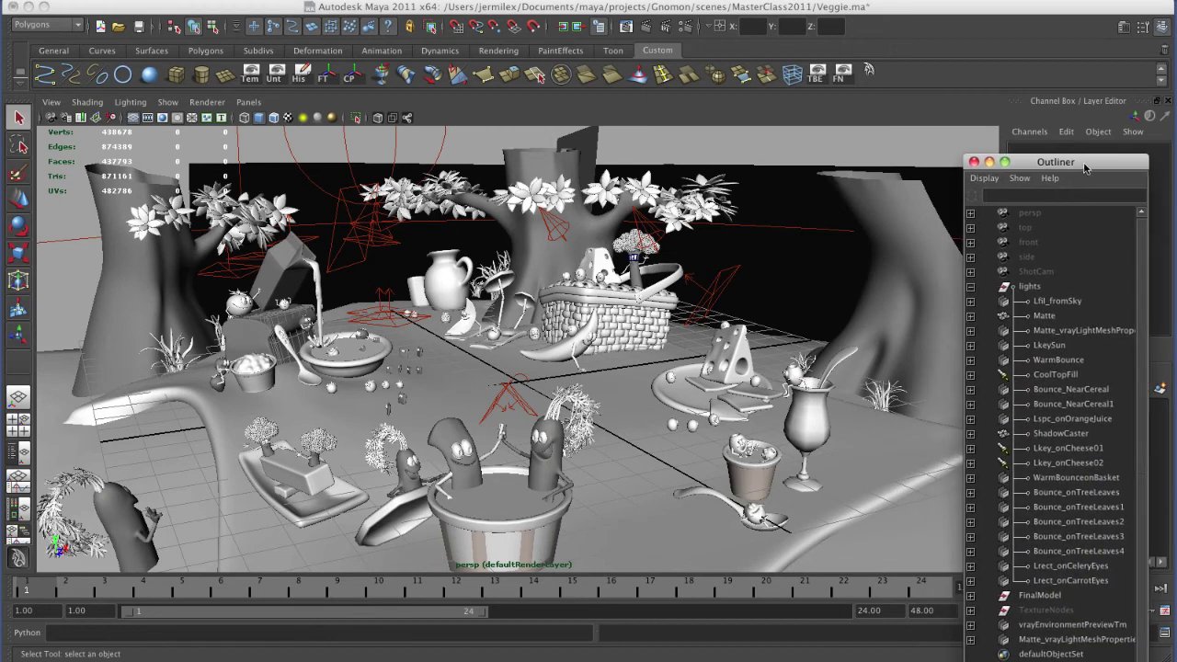
{"action": "left_click", "coordinate": [1035, 288]}
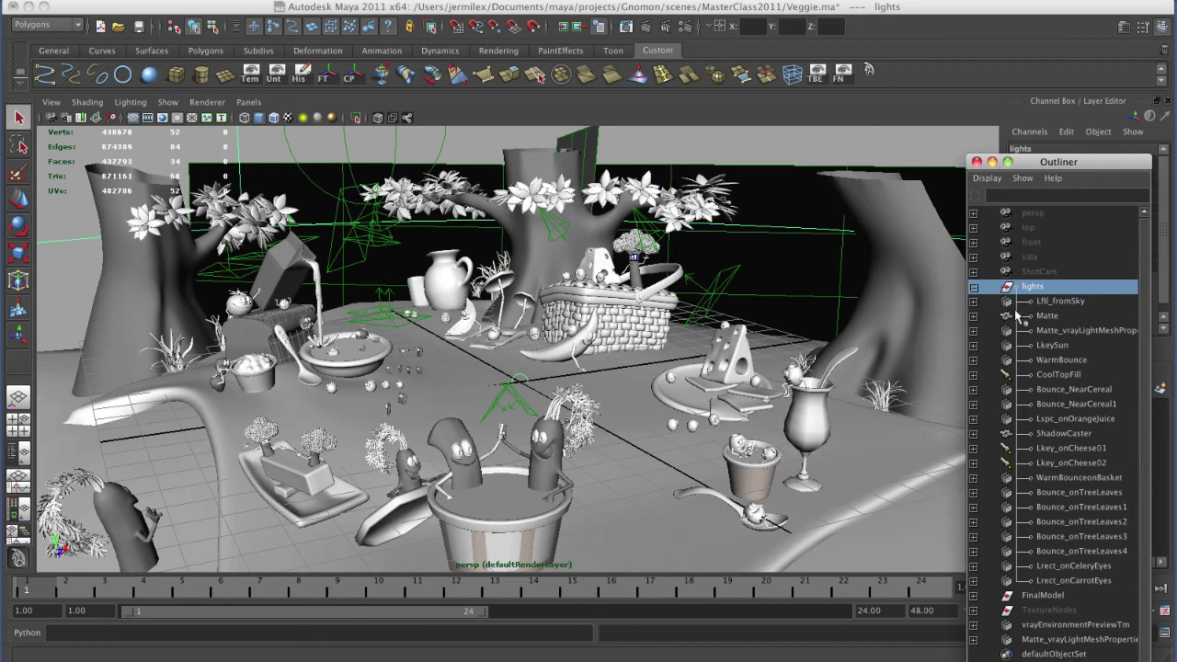
{"action": "left_click", "coordinate": [1054, 303]}
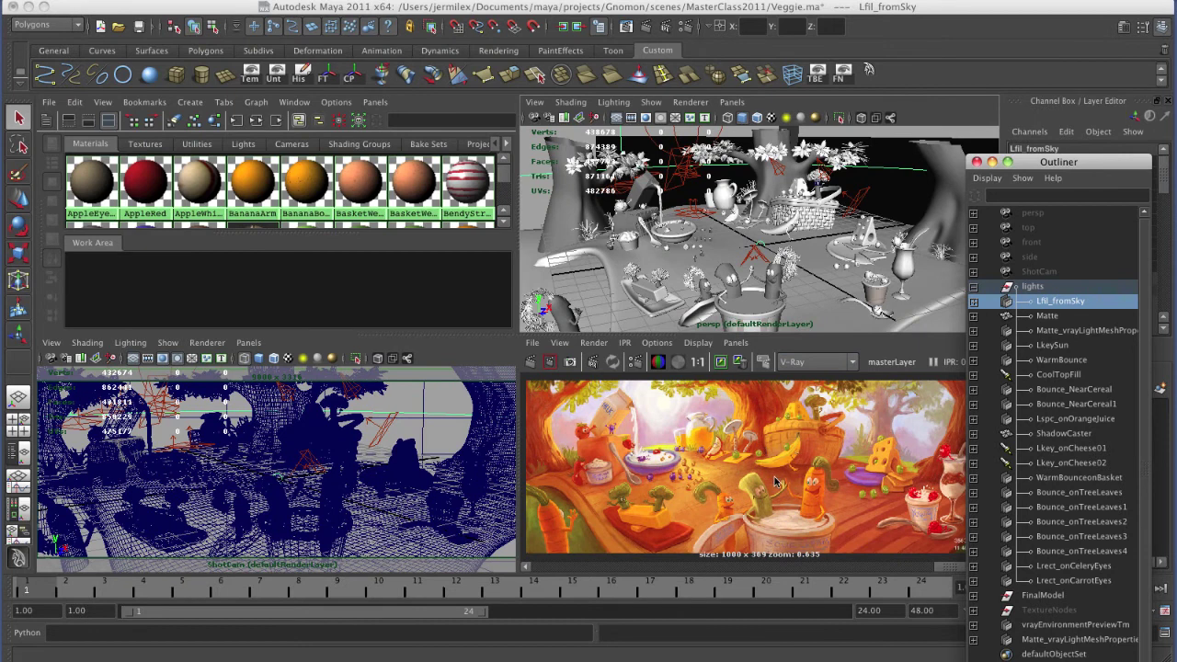
- Enlarge the render view and flip through its stored images from the concept painting to the V-Ray ShotCam render
{"action": "key", "text": "space"}
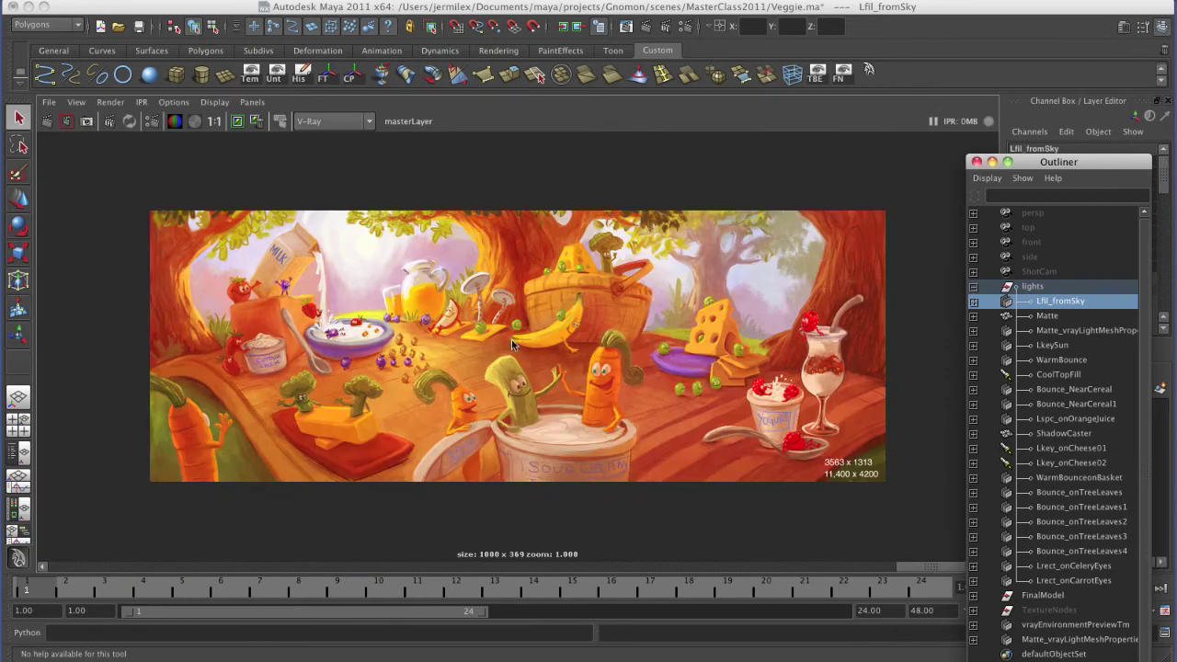
{"action": "left_click", "coordinate": [48, 102]}
{"action": "left_click", "coordinate": [498, 264]}
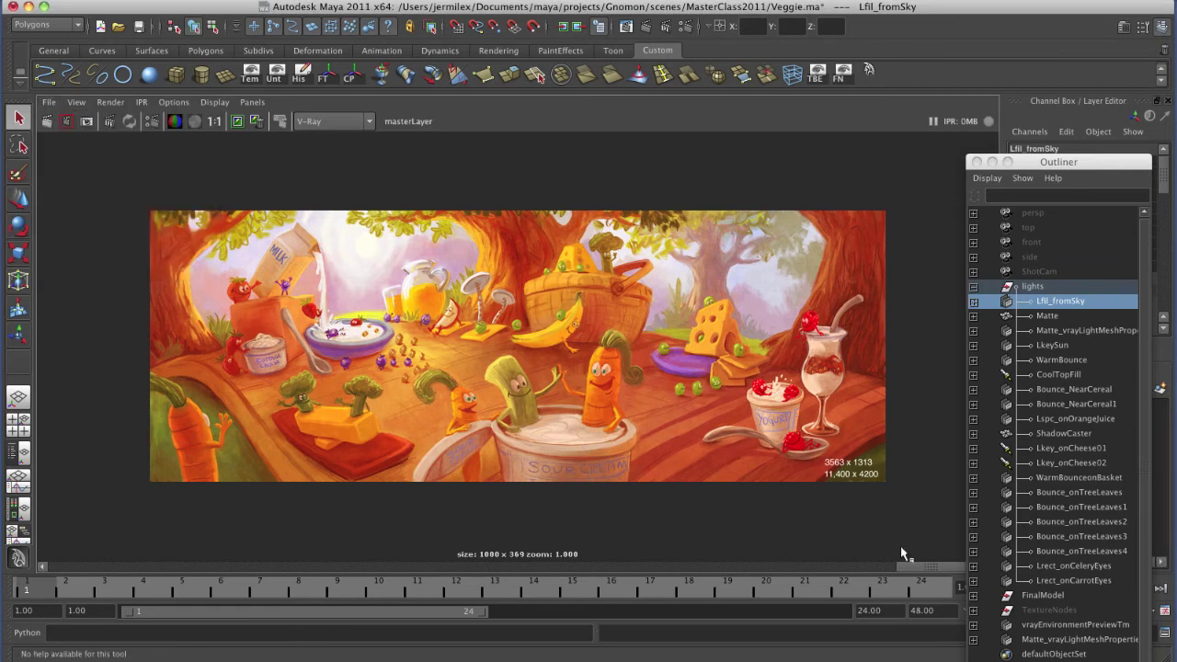
{"action": "mouse_move", "coordinate": [923, 571]}
{"action": "left_mouse_down"}
{"action": "mouse_move", "coordinate": [873, 566]}
{"action": "mouse_move", "coordinate": [918, 572]}
{"action": "mouse_move", "coordinate": [867, 577]}
{"action": "mouse_move", "coordinate": [909, 569]}
{"action": "mouse_move", "coordinate": [868, 572]}
{"action": "mouse_move", "coordinate": [904, 567]}
{"action": "mouse_move", "coordinate": [796, 547]}
{"action": "left_mouse_up"}
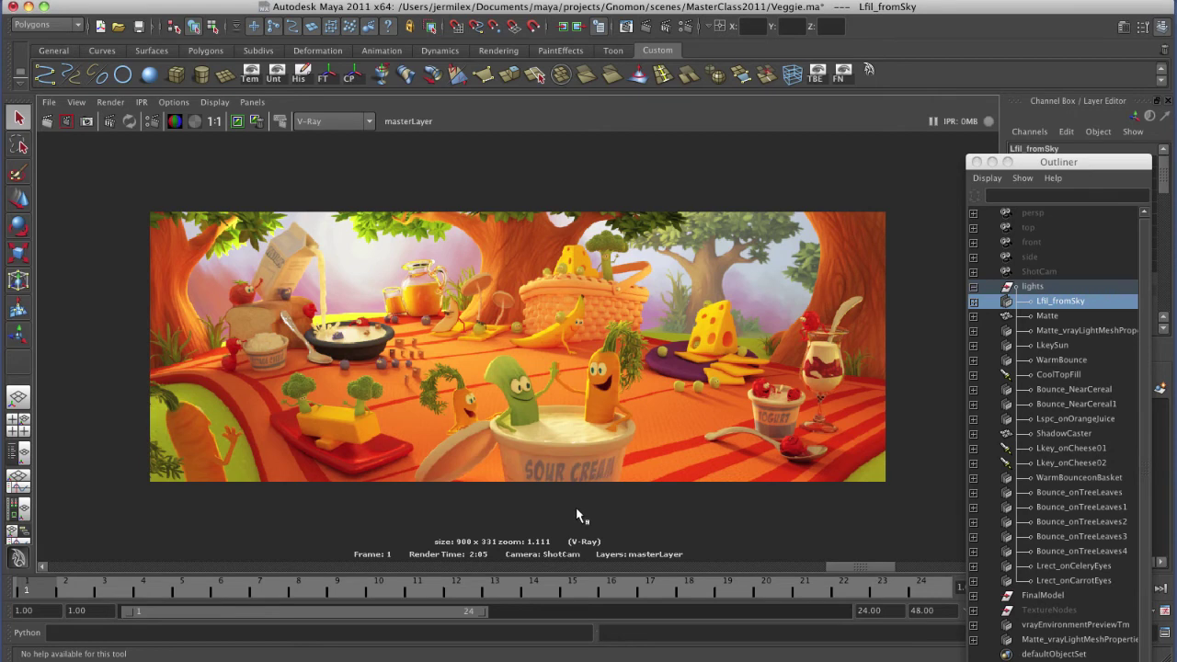
- Show the stored render lit only by the sky fill, and review Lfil_fromSky's basic, sampling and shadow attributes
{"action": "left_click_drag", "start_coordinate": [858, 567], "coordinate": [797, 566]}
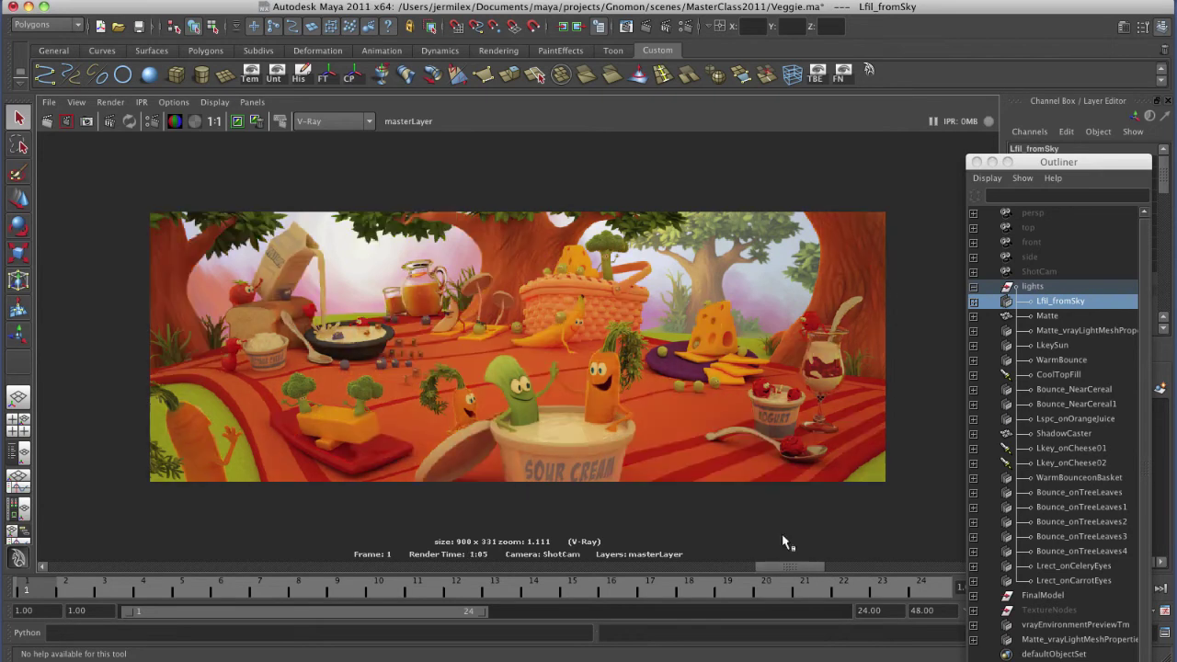
{"action": "double_click", "coordinate": [1007, 302]}
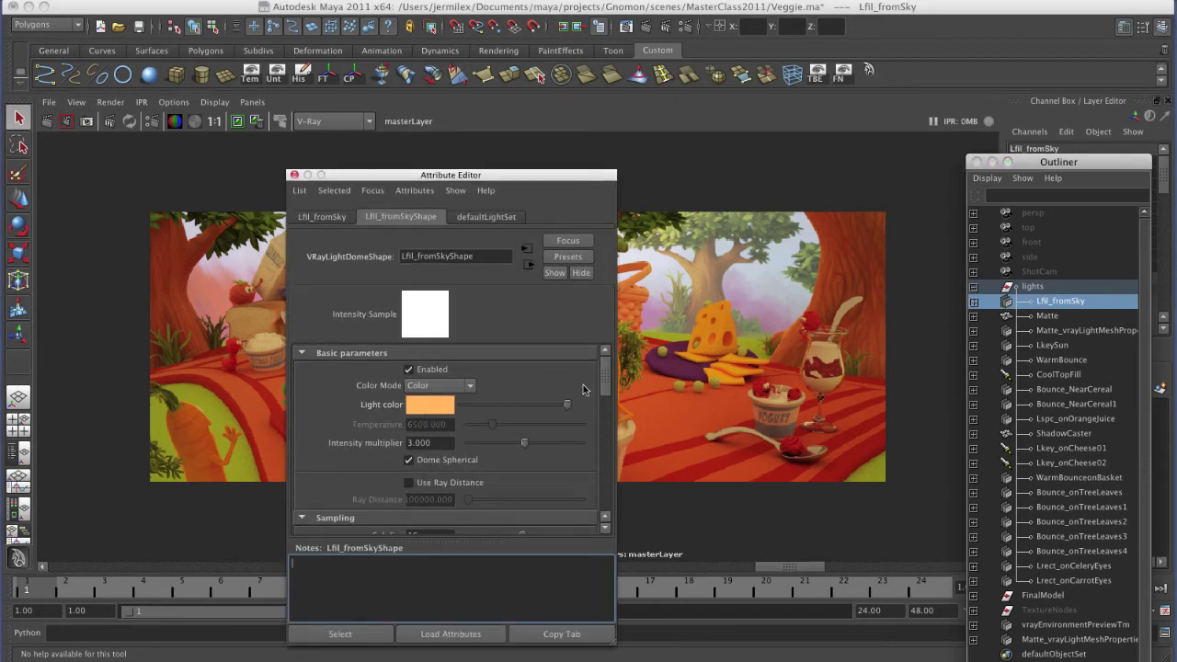
{"action": "left_click_drag", "start_coordinate": [605, 386], "coordinate": [598, 404]}
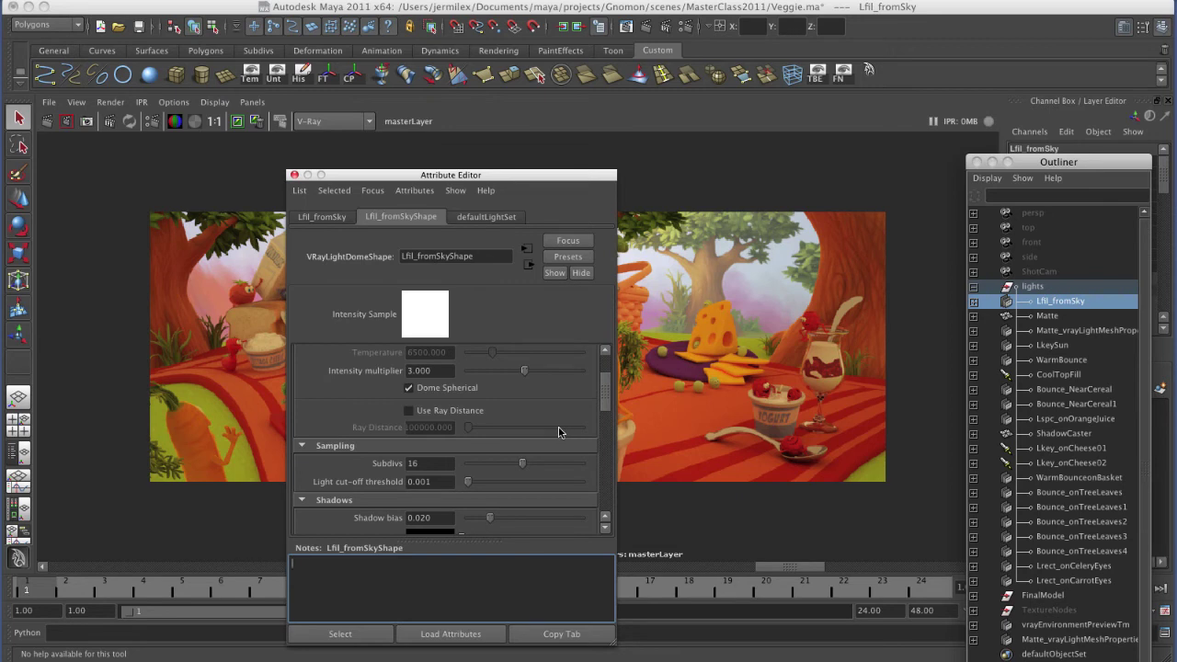
{"action": "left_click", "coordinate": [295, 174]}
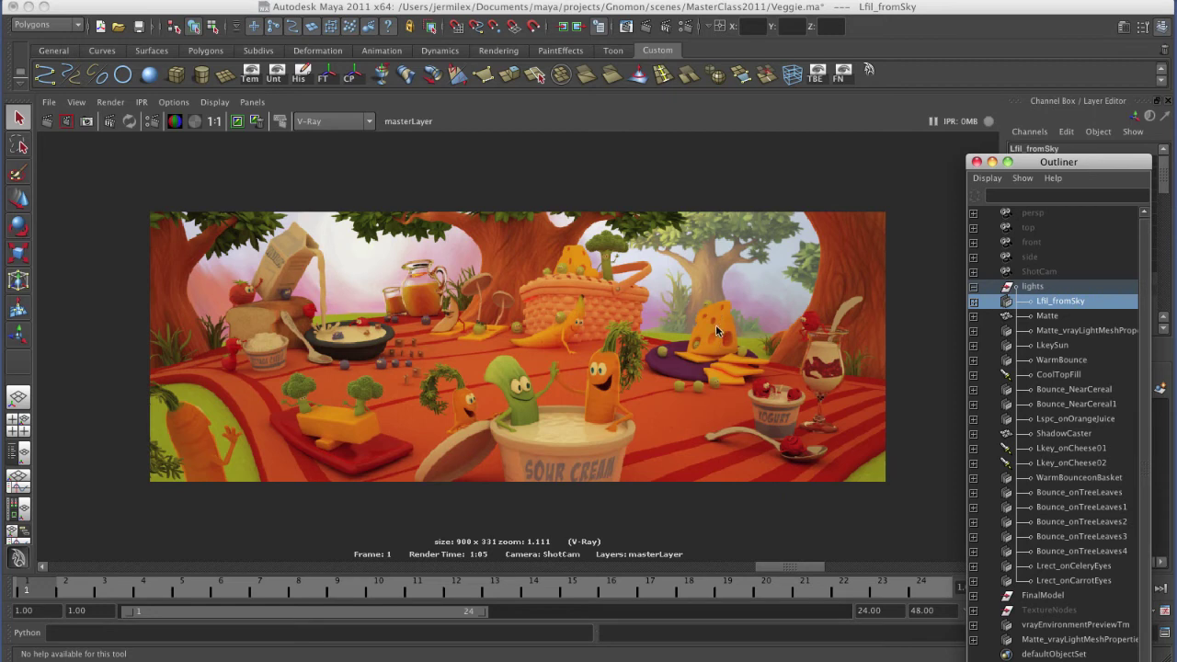
- Examine the sky-fill render up close around the cheese plate and characters, and return to the whole picnic image
{"action": "scroll", "coordinate": [690, 333], "scroll_direction": "up", "scroll_amount": 5}
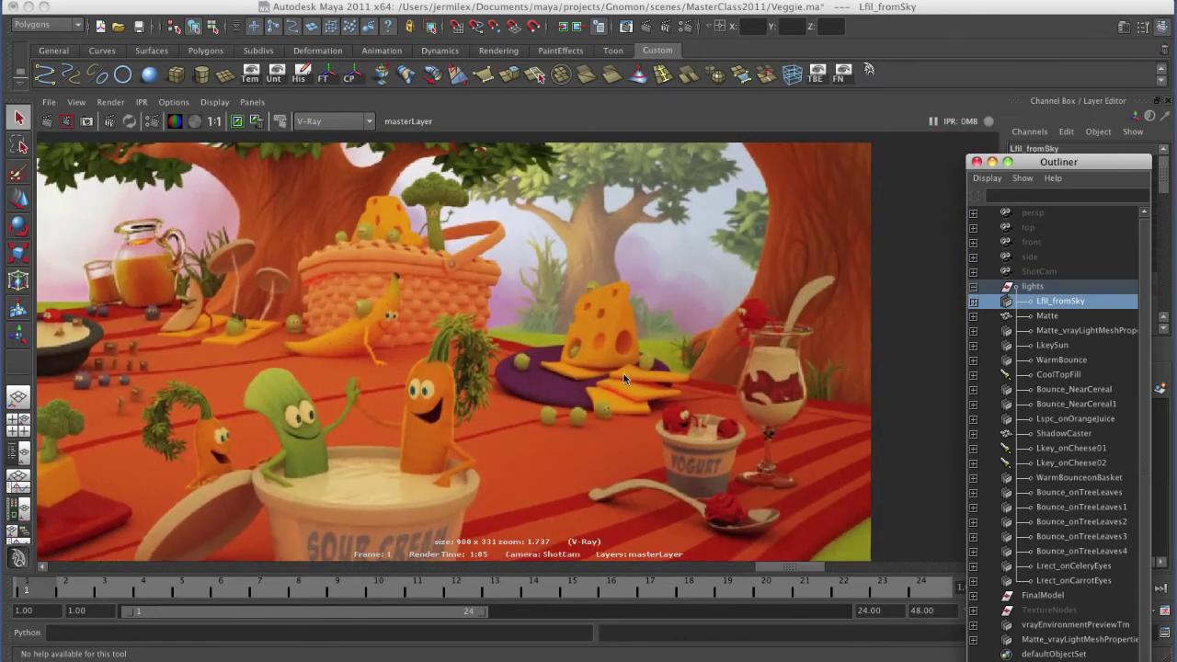
{"action": "scroll", "coordinate": [659, 405], "scroll_direction": "up", "scroll_amount": 4}
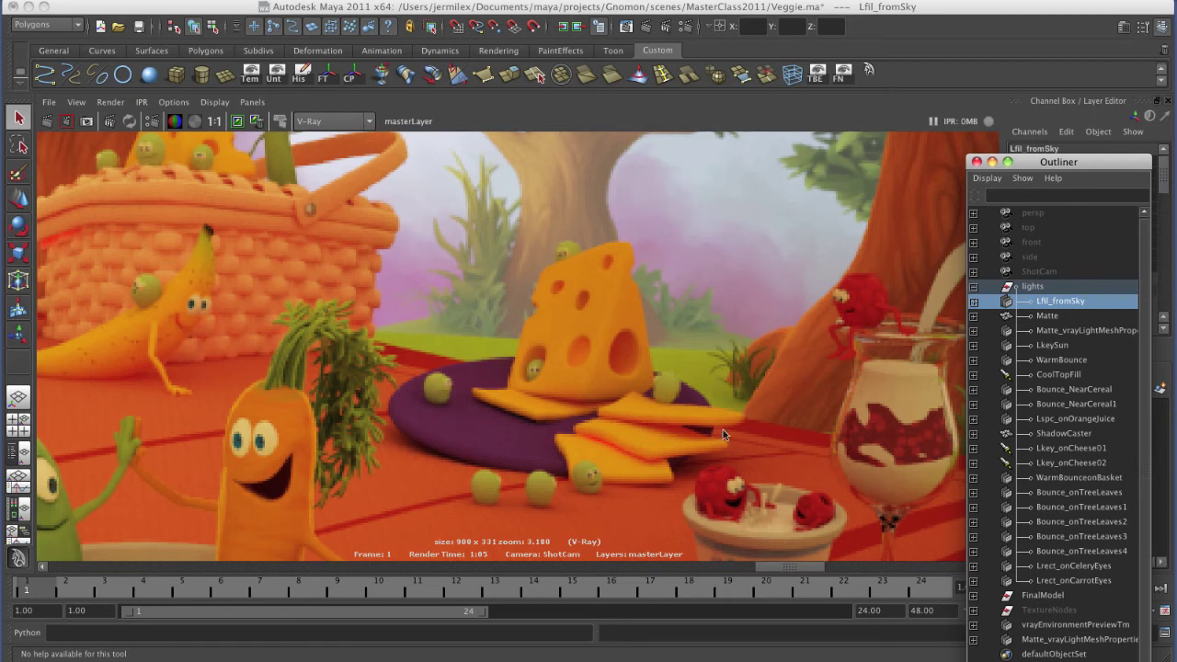
{"action": "scroll", "coordinate": [726, 437], "scroll_direction": "down", "scroll_amount": 5}
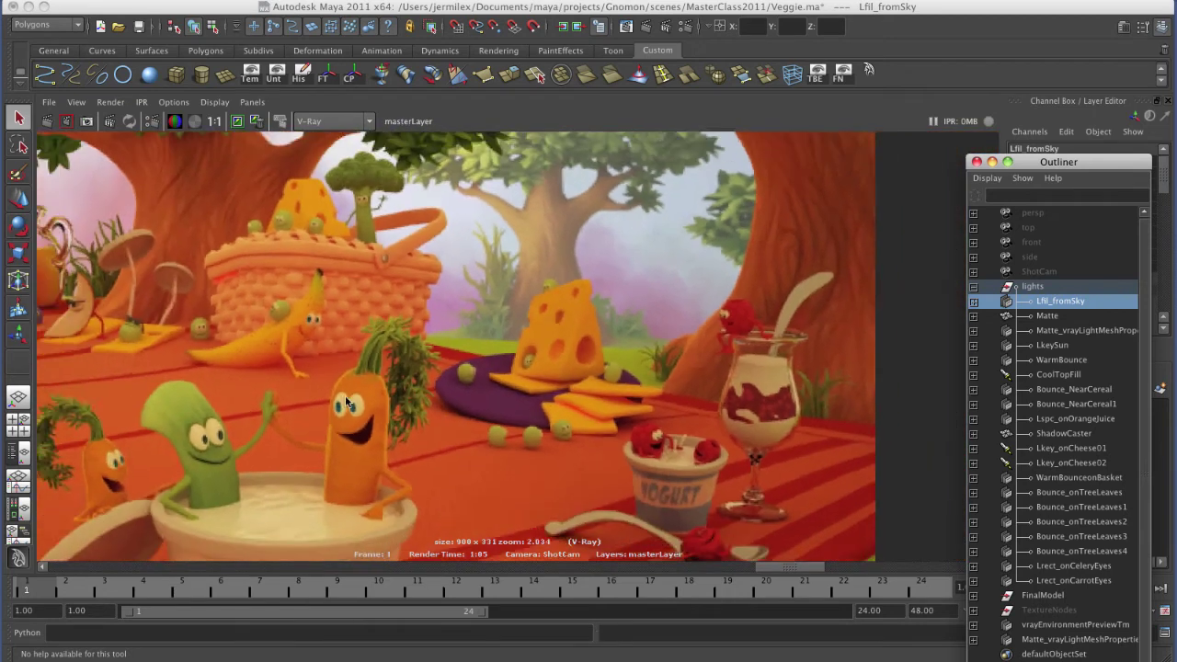
{"action": "scroll", "coordinate": [567, 362], "scroll_direction": "down", "scroll_amount": 3}
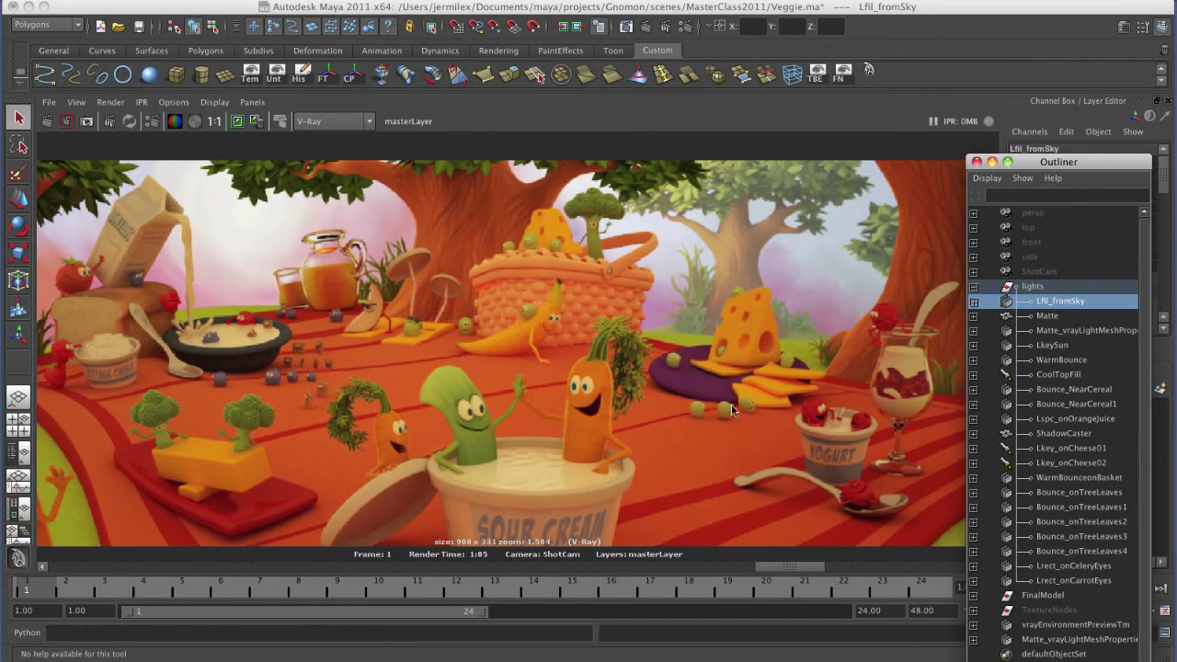
{"action": "scroll", "coordinate": [673, 414], "scroll_direction": "down", "scroll_amount": 1}
{"action": "scroll", "coordinate": [644, 400], "scroll_direction": "down", "scroll_amount": 1}
{"action": "middle_click_drag", "start_coordinate": [621, 391], "coordinate": [673, 393], "text": "alt"}
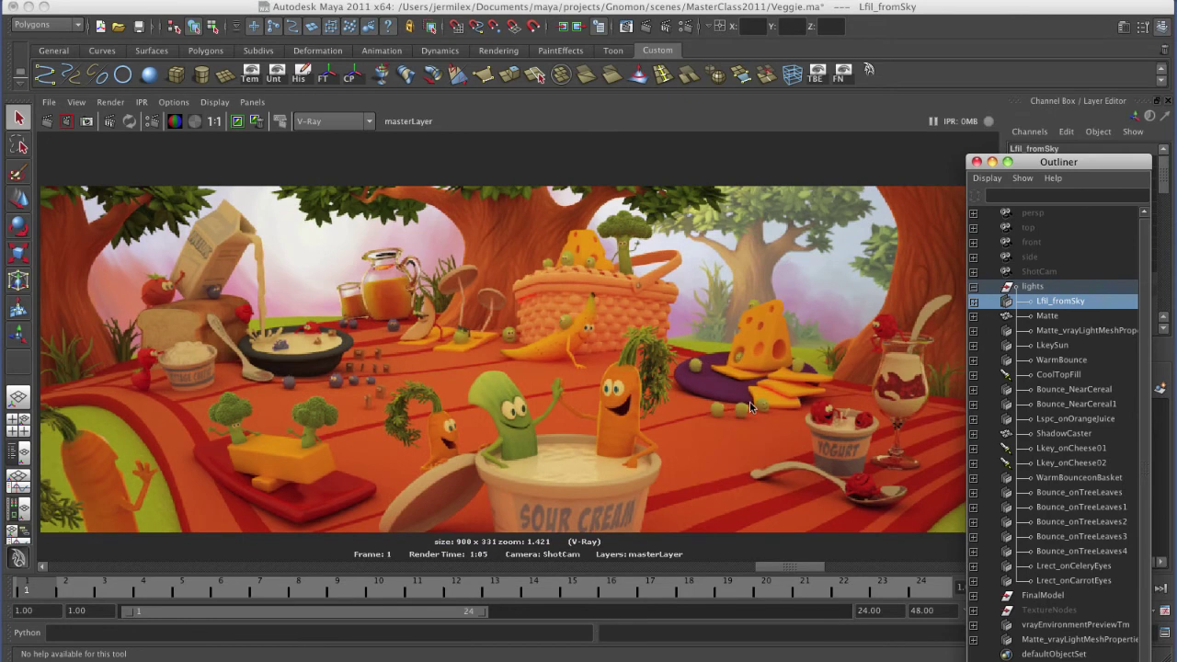
- Show the stored sun key render, and locate the LkeySun light in a full-size perspective view of the scene
{"action": "left_click_drag", "start_coordinate": [791, 566], "coordinate": [735, 567]}
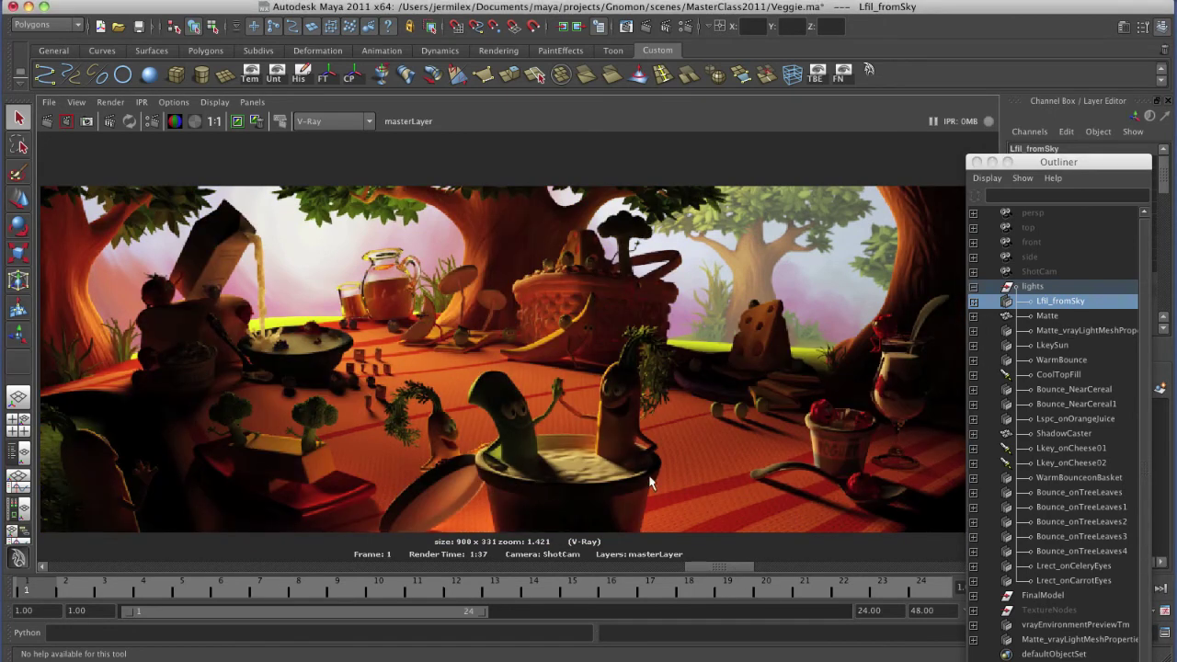
{"action": "left_click", "coordinate": [1053, 347]}
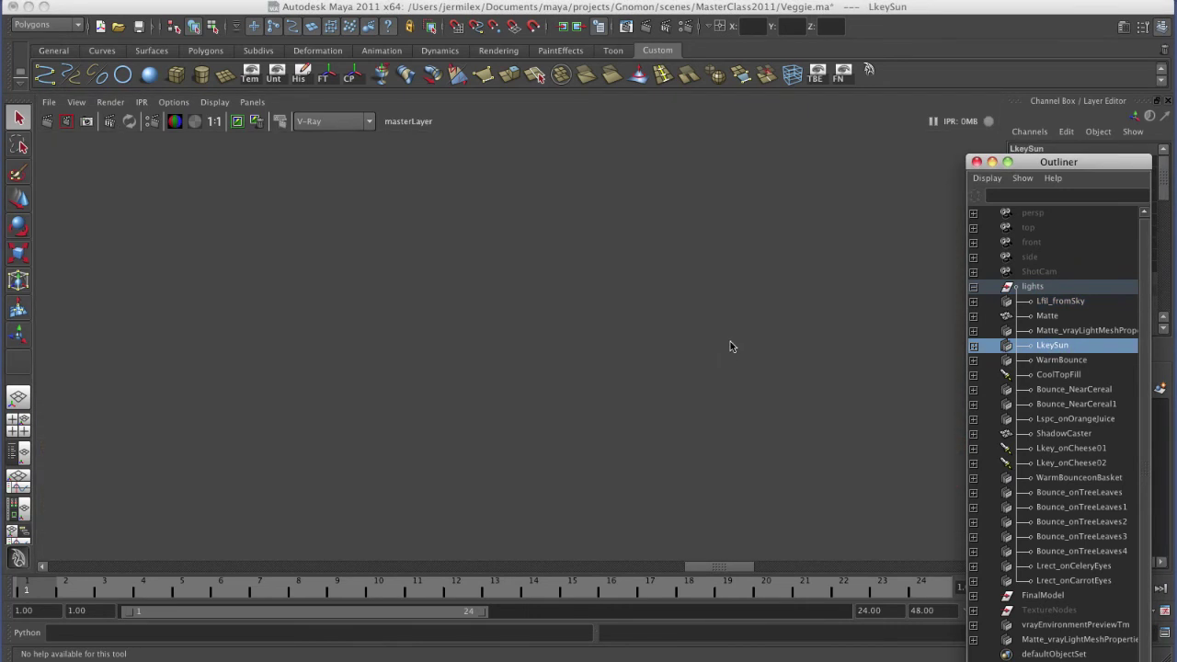
{"action": "key", "text": "space"}
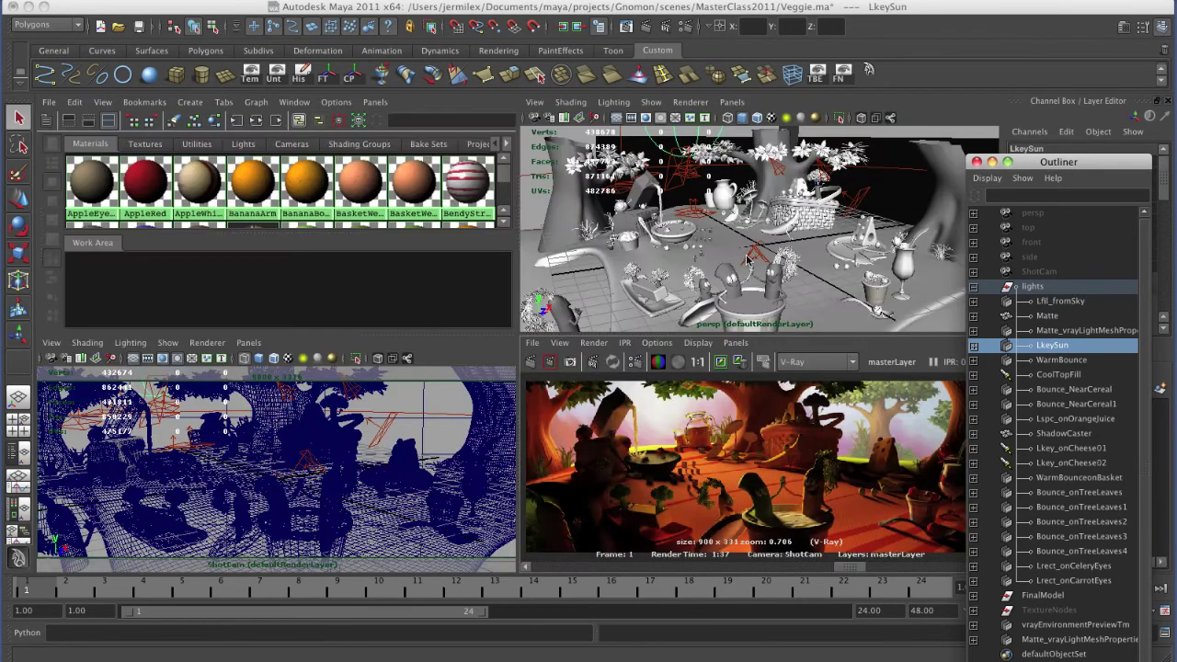
{"action": "key", "text": "space"}
{"action": "key", "text": "a"}
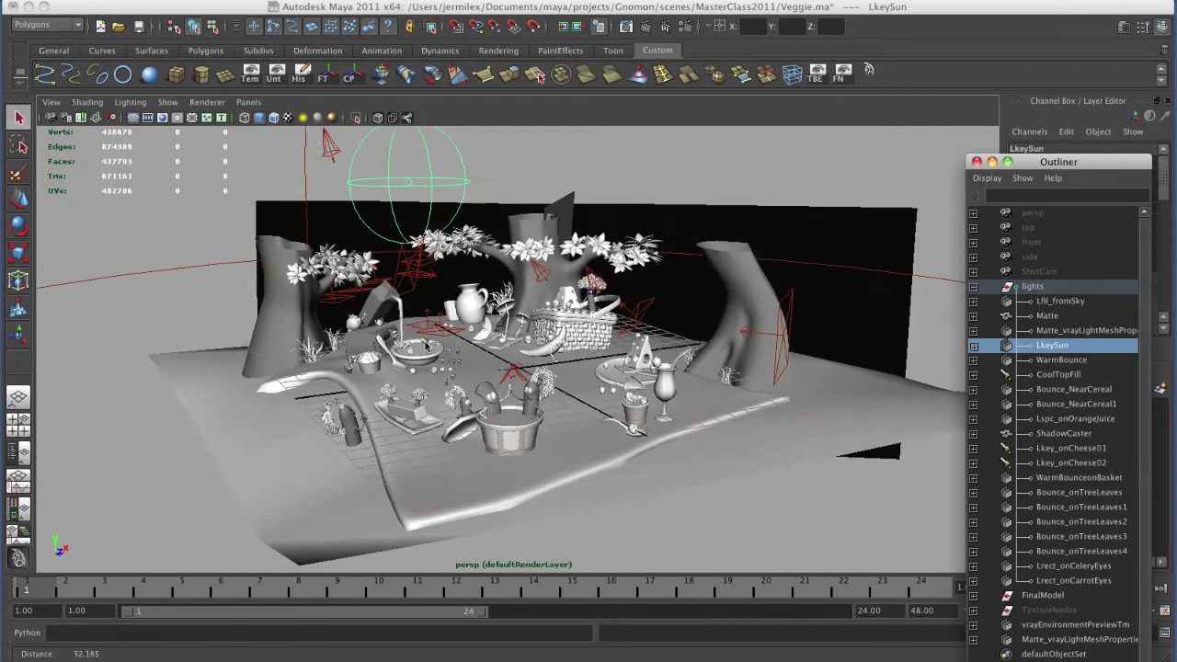
{"action": "left_click_drag", "start_coordinate": [611, 299], "coordinate": [538, 425], "text": "alt"}
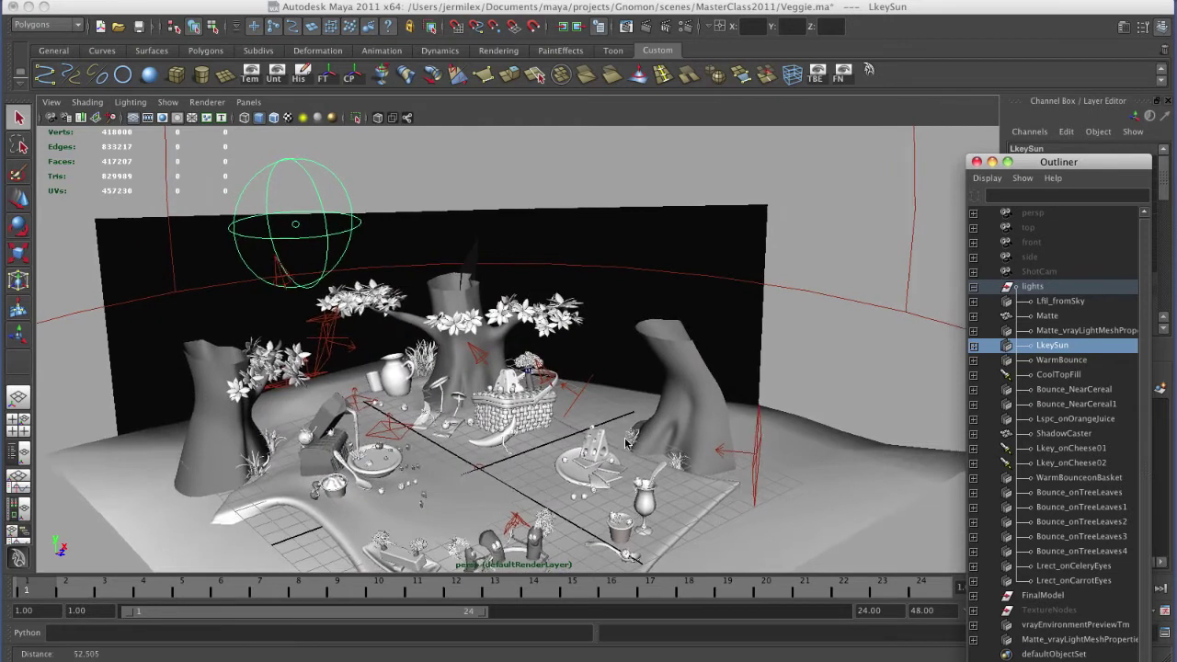
{"action": "right_click_drag", "start_coordinate": [538, 425], "coordinate": [539, 432], "text": "alt"}
{"action": "left_click_drag", "start_coordinate": [538, 432], "coordinate": [255, 267], "text": "alt"}
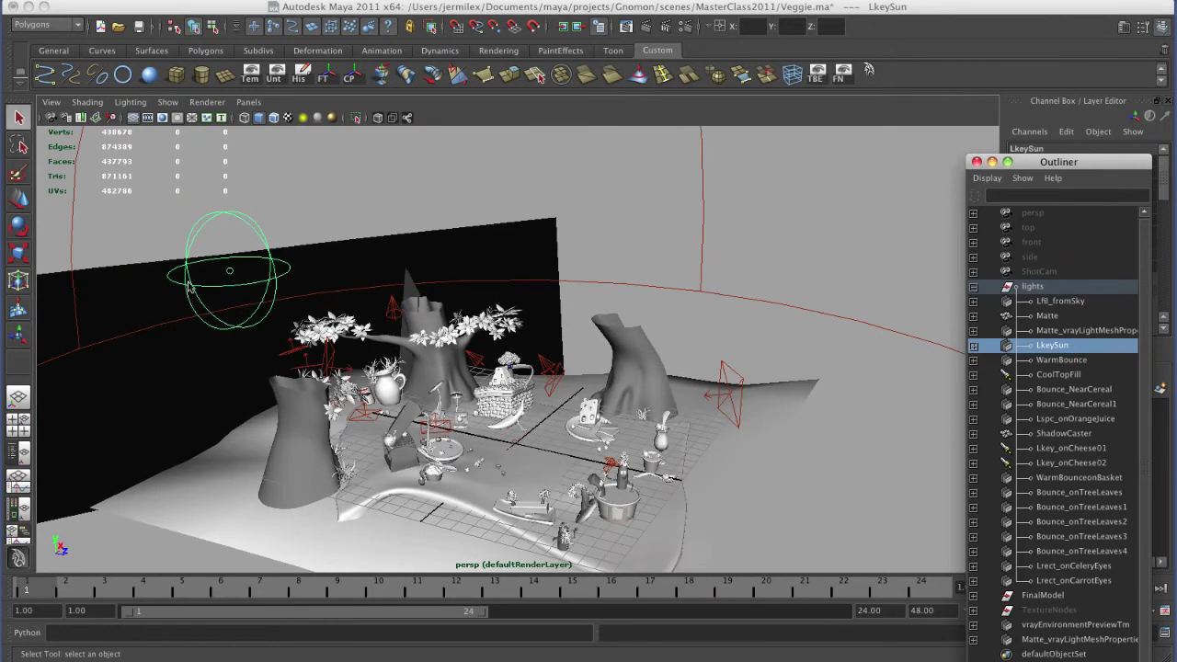
- Set the LkeySun sphere light's radius to 5.390, and review its sampling and shadow attributes
{"action": "double_click", "coordinate": [1005, 348]}
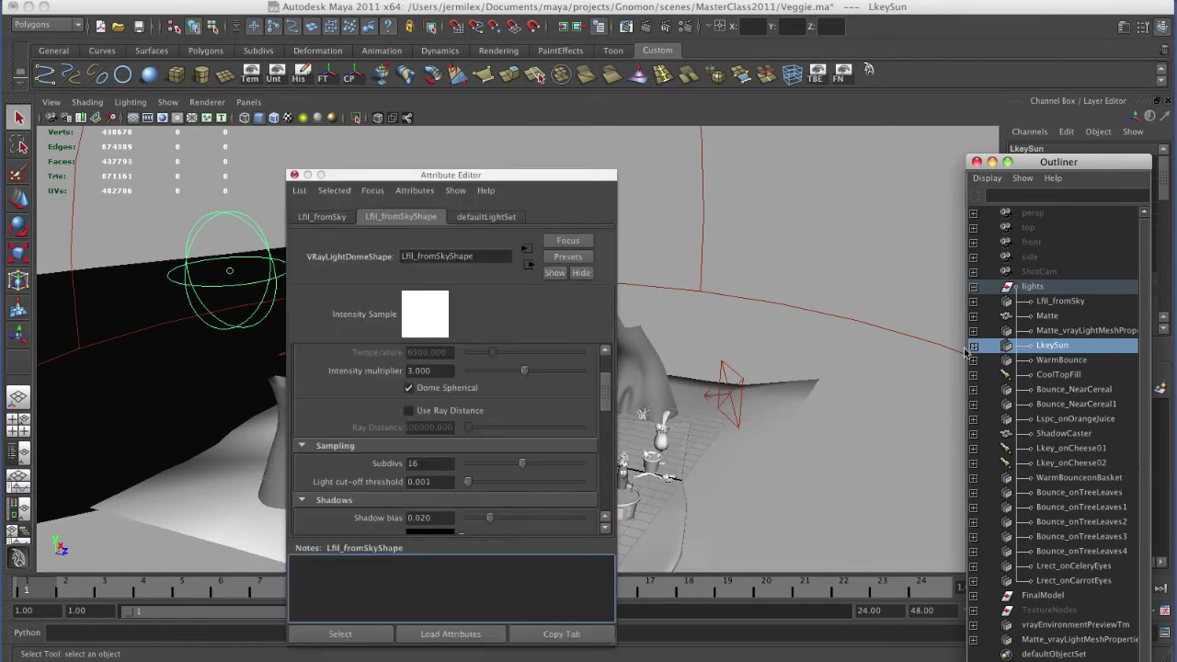
{"action": "left_click_drag", "start_coordinate": [532, 177], "coordinate": [742, 148]}
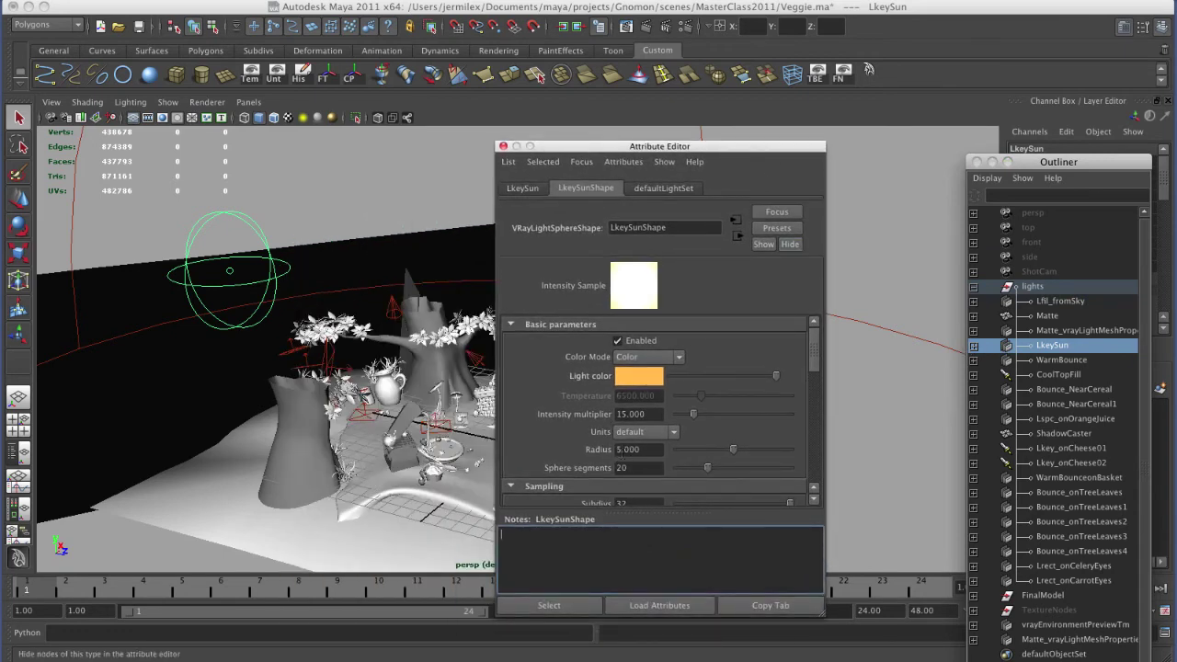
{"action": "mouse_move", "coordinate": [734, 451]}
{"action": "left_mouse_down"}
{"action": "mouse_move", "coordinate": [694, 460]}
{"action": "mouse_move", "coordinate": [737, 460]}
{"action": "left_mouse_up"}
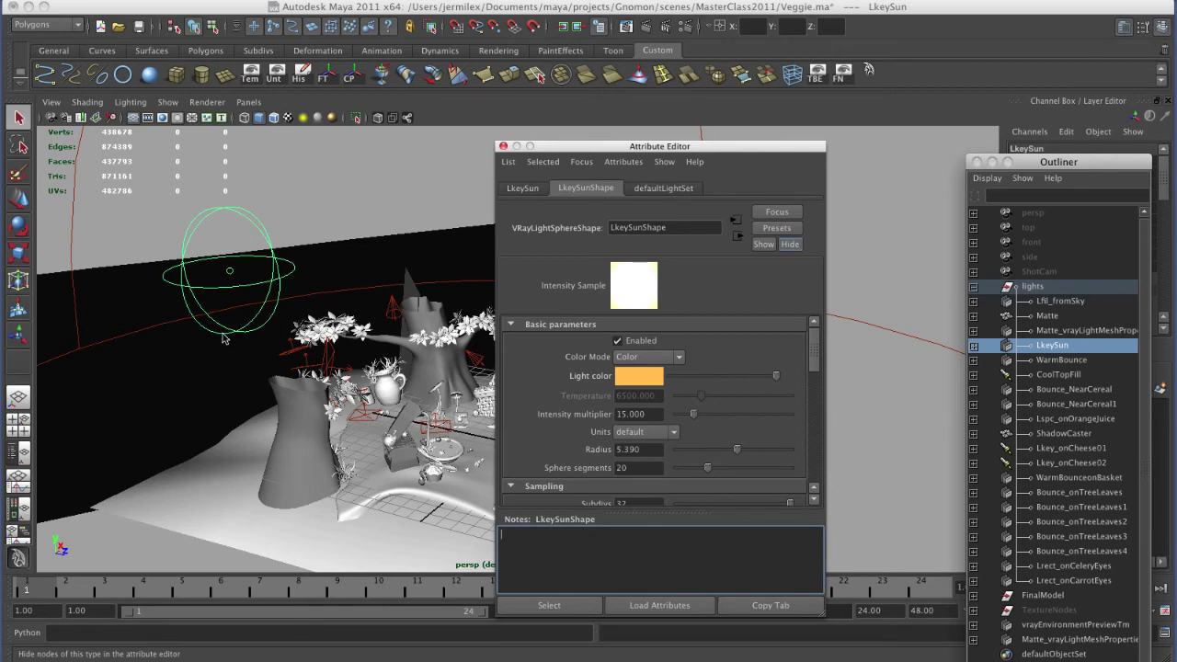
{"action": "scroll", "coordinate": [814, 377], "scroll_direction": "down", "scroll_amount": 1}
{"action": "left_click_drag", "start_coordinate": [814, 377], "coordinate": [812, 411]}
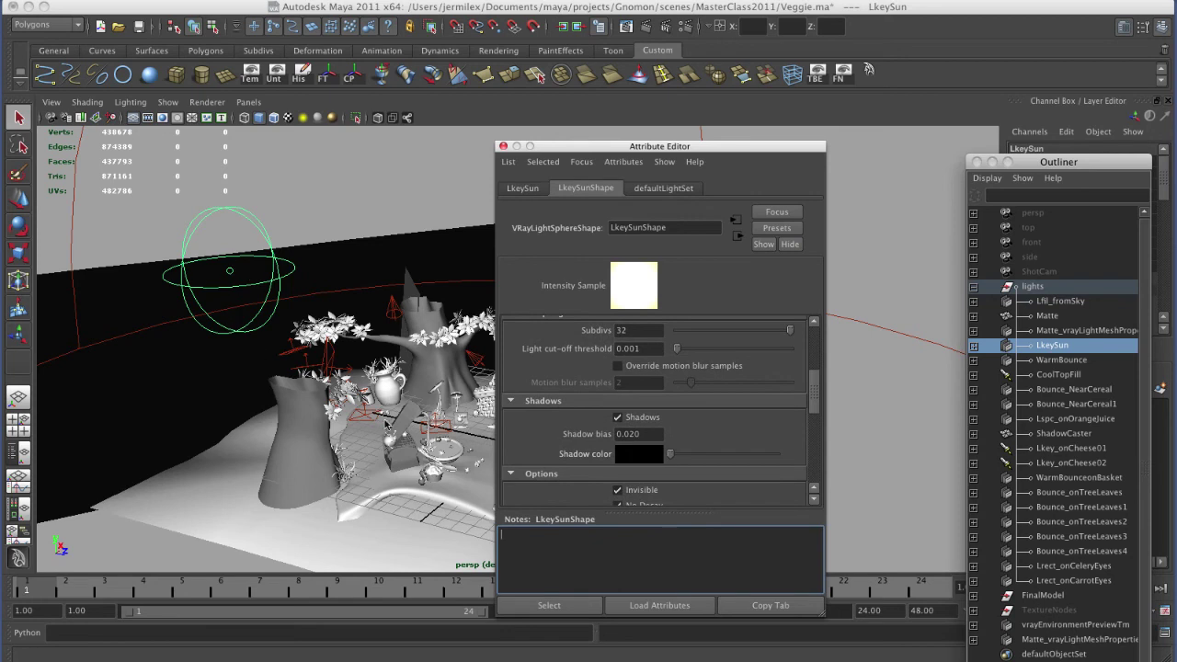
{"action": "left_click", "coordinate": [503, 147]}
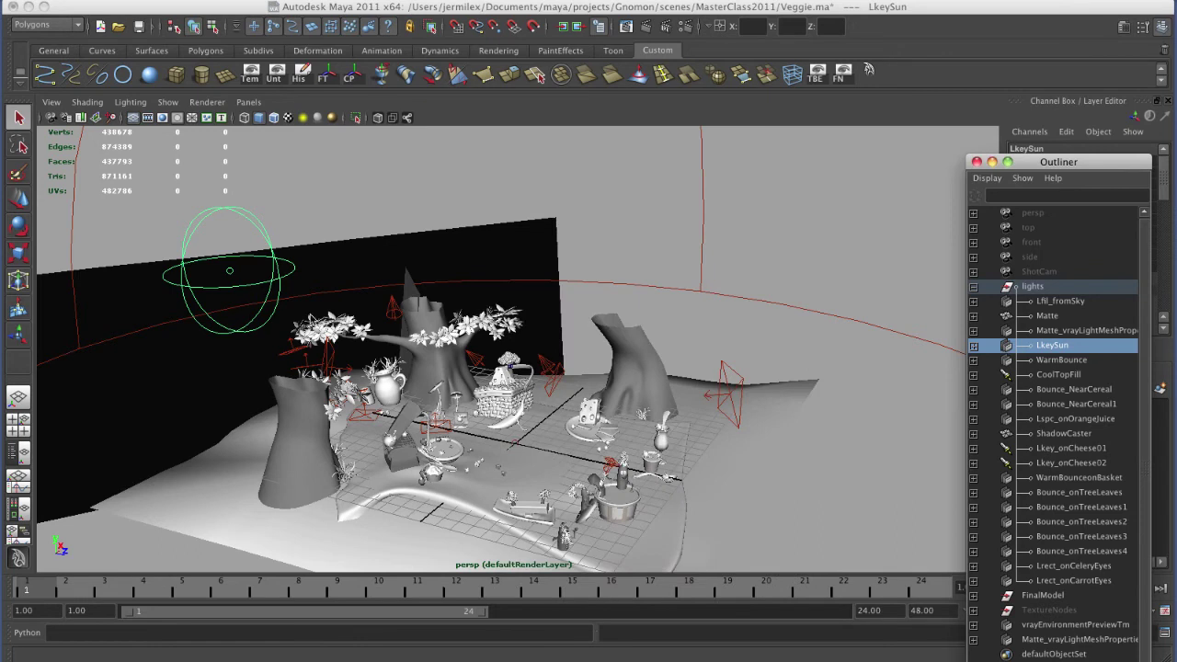
- Return to the full-size render view and examine the sun key render's lighting across the picnic scene
{"action": "key", "text": "space"}
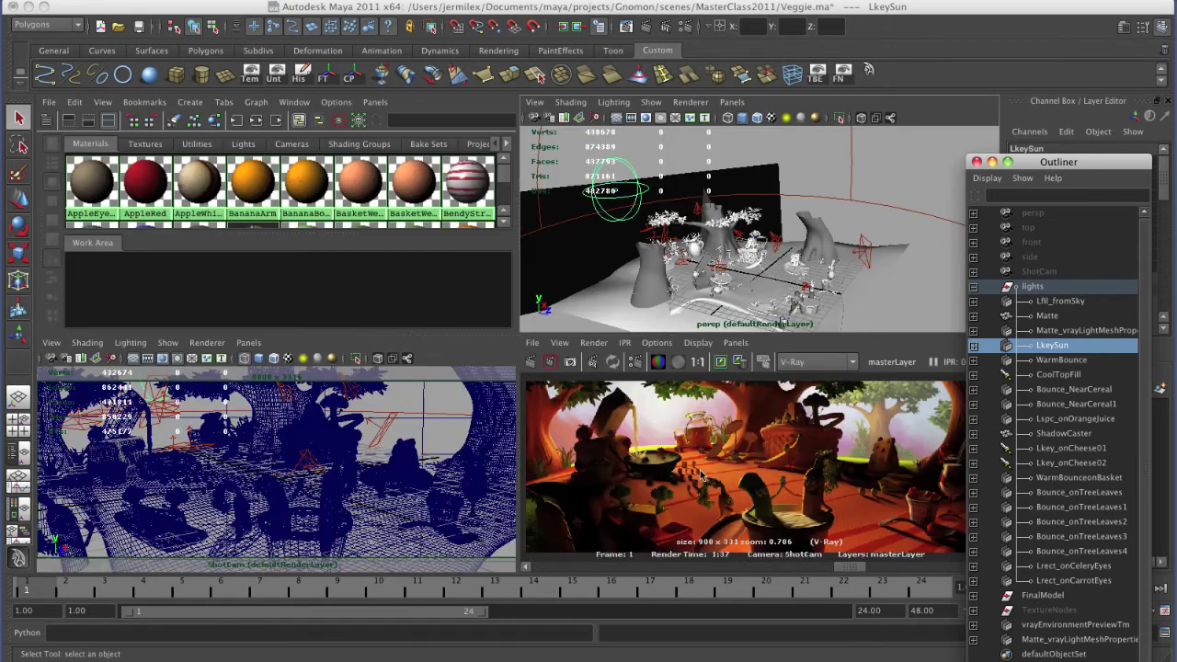
{"action": "key", "text": "space"}
{"action": "key", "text": "f"}
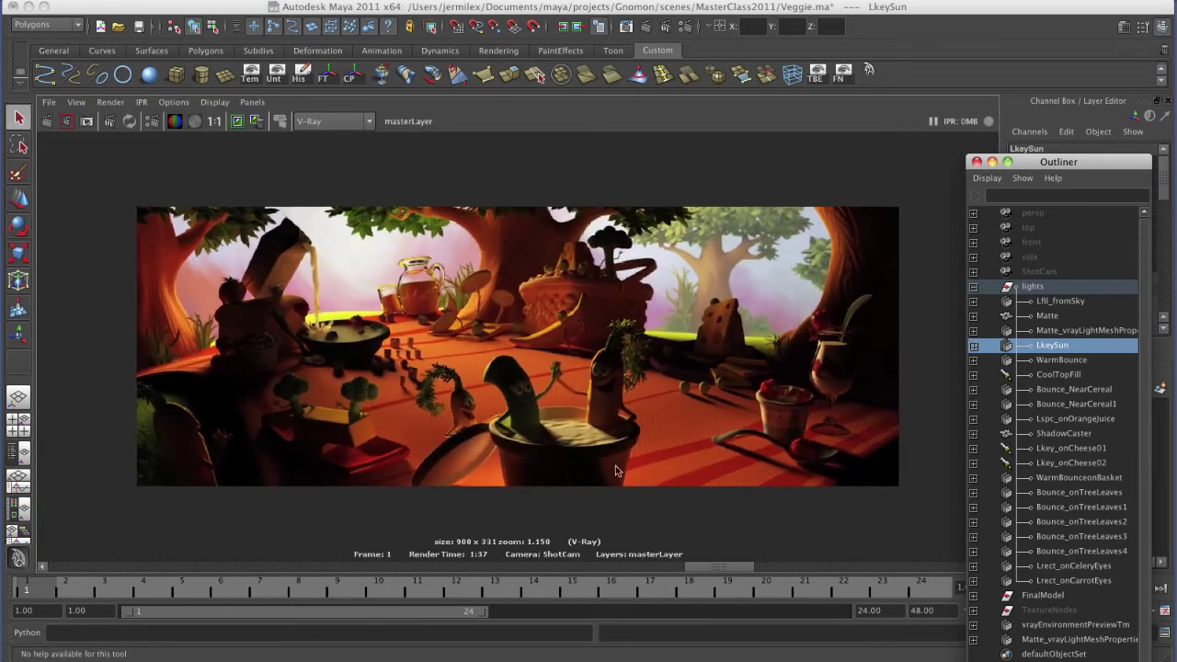
{"action": "right_click_drag", "start_coordinate": [593, 465], "coordinate": [715, 478], "text": "alt"}
{"action": "middle_click_drag", "start_coordinate": [751, 448], "coordinate": [711, 436], "text": "alt"}
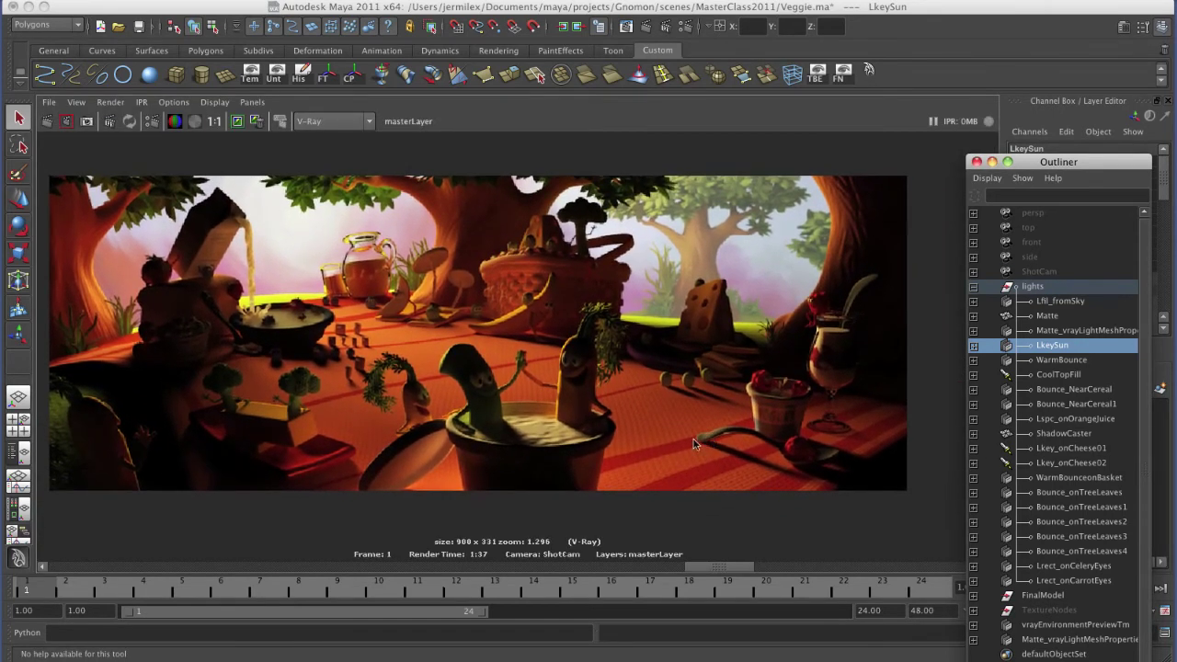
{"action": "mouse_move", "coordinate": [723, 567]}
{"action": "left_mouse_down"}
{"action": "mouse_move", "coordinate": [769, 565]}
{"action": "mouse_move", "coordinate": [715, 570]}
{"action": "left_mouse_up"}
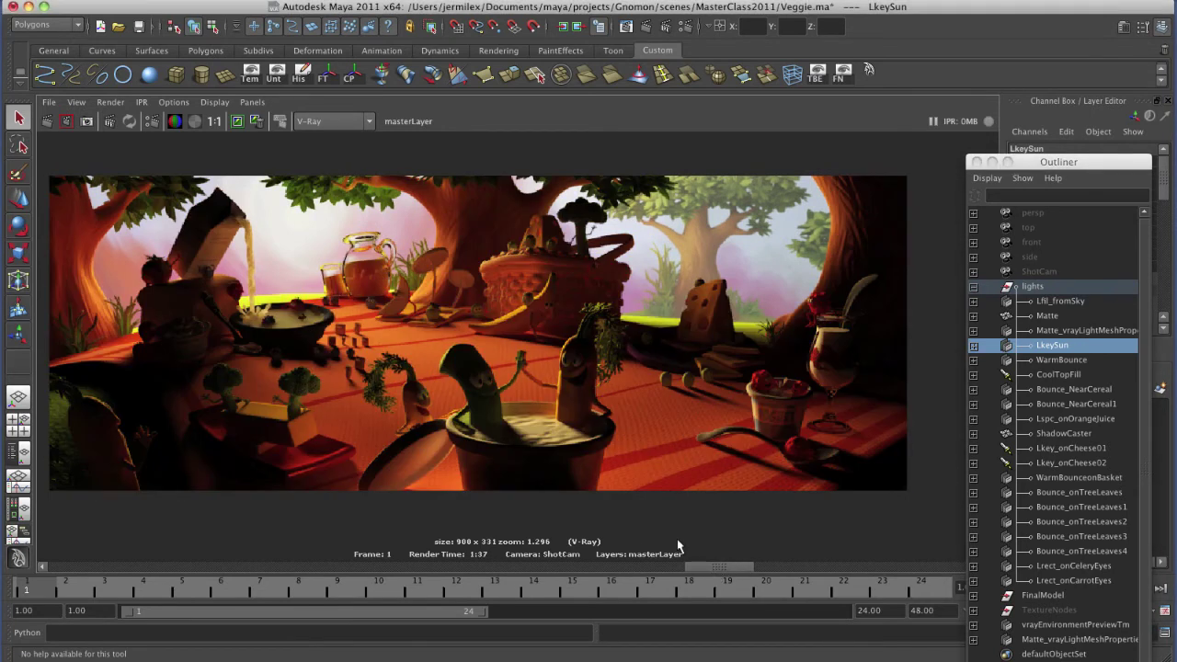
- Select the WarmBounce and CoolTopFill lights in turn, and show the stored warm bounce render
{"action": "left_click", "coordinate": [1057, 360]}
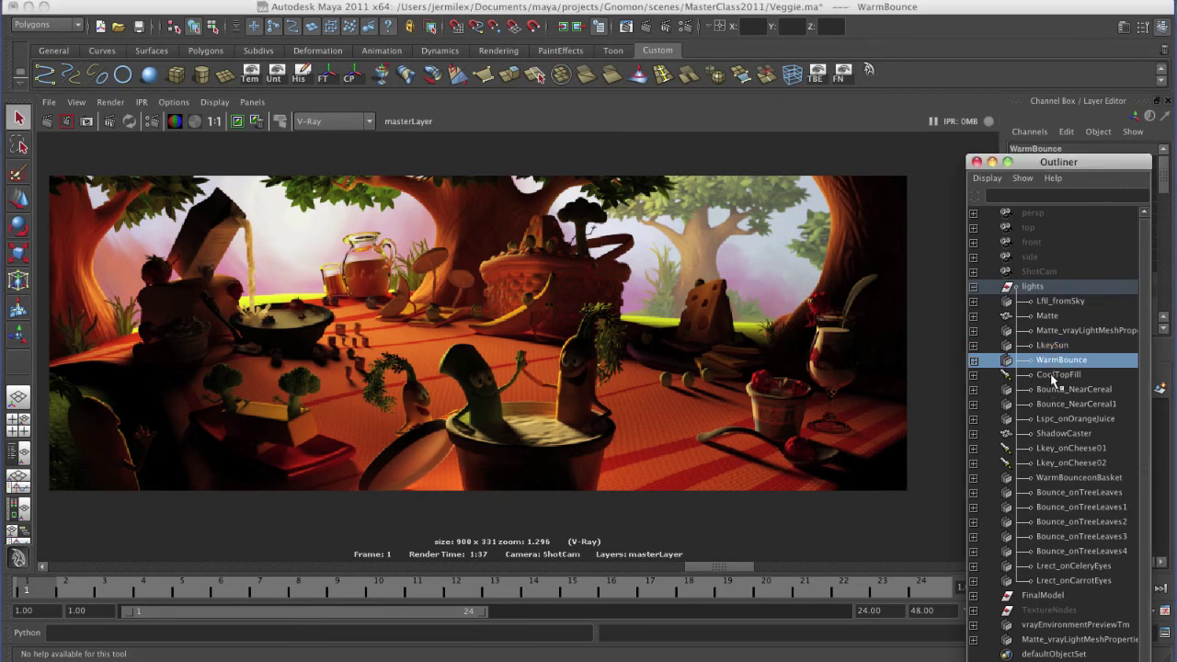
{"action": "left_click", "coordinate": [1055, 375]}
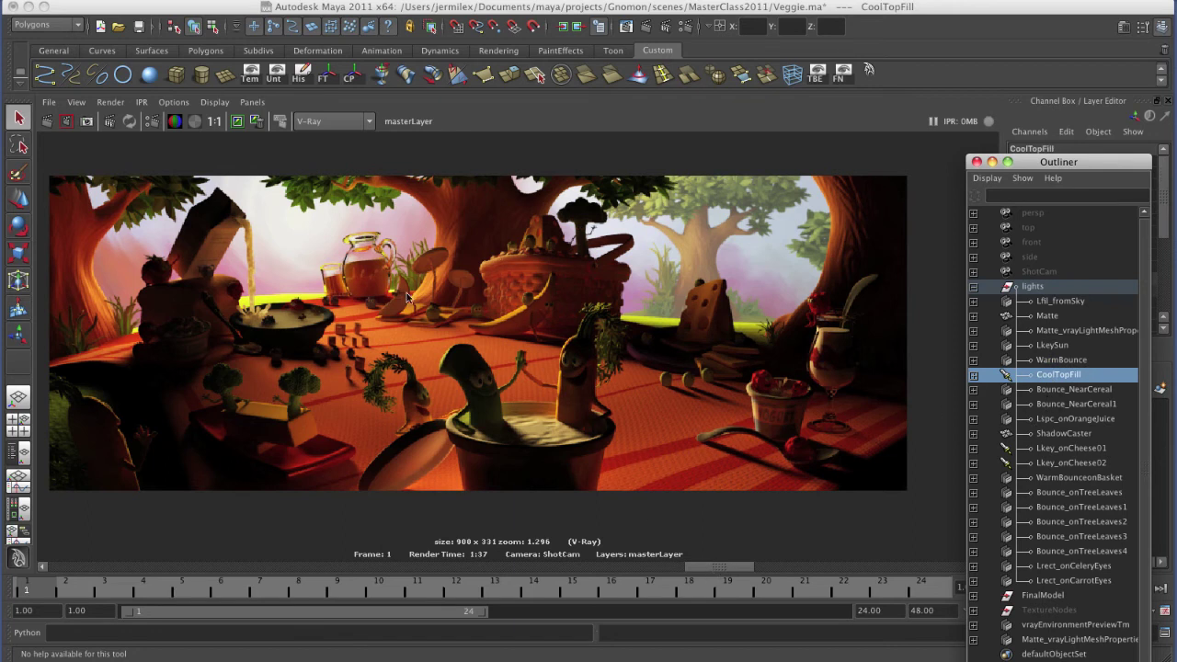
{"action": "left_click_drag", "start_coordinate": [708, 565], "coordinate": [658, 567]}
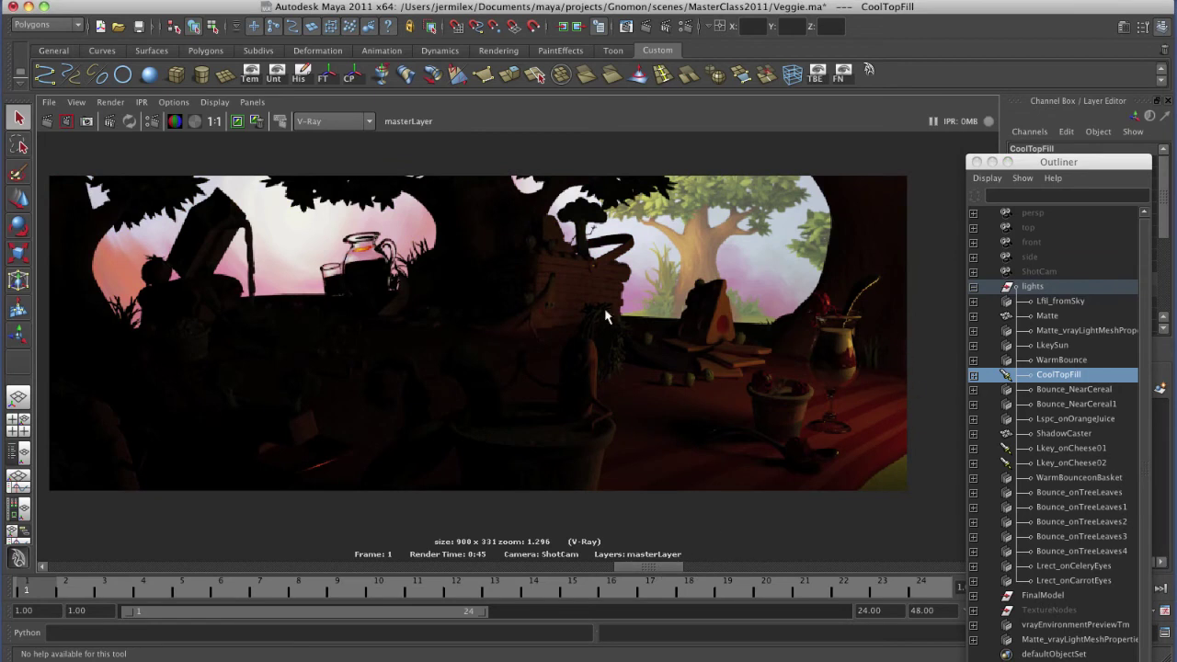
- Select the WarmBounce light and inspect its placement beside the tree in a full-size perspective view
{"action": "left_click", "coordinate": [1059, 361]}
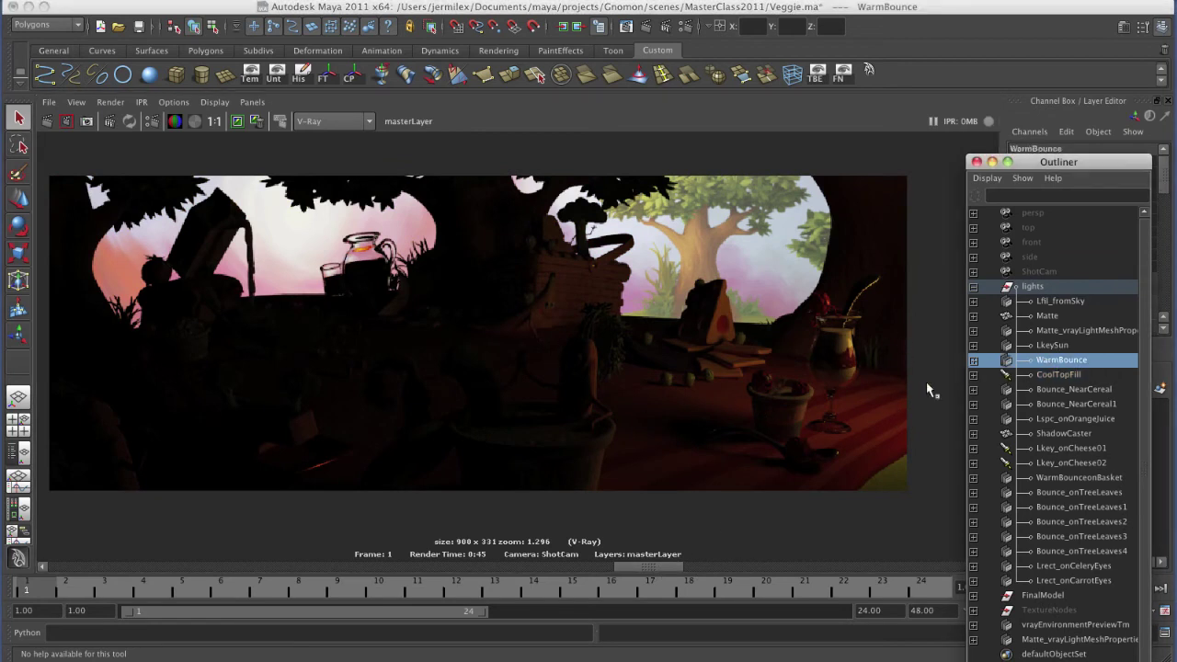
{"action": "key", "text": "space"}
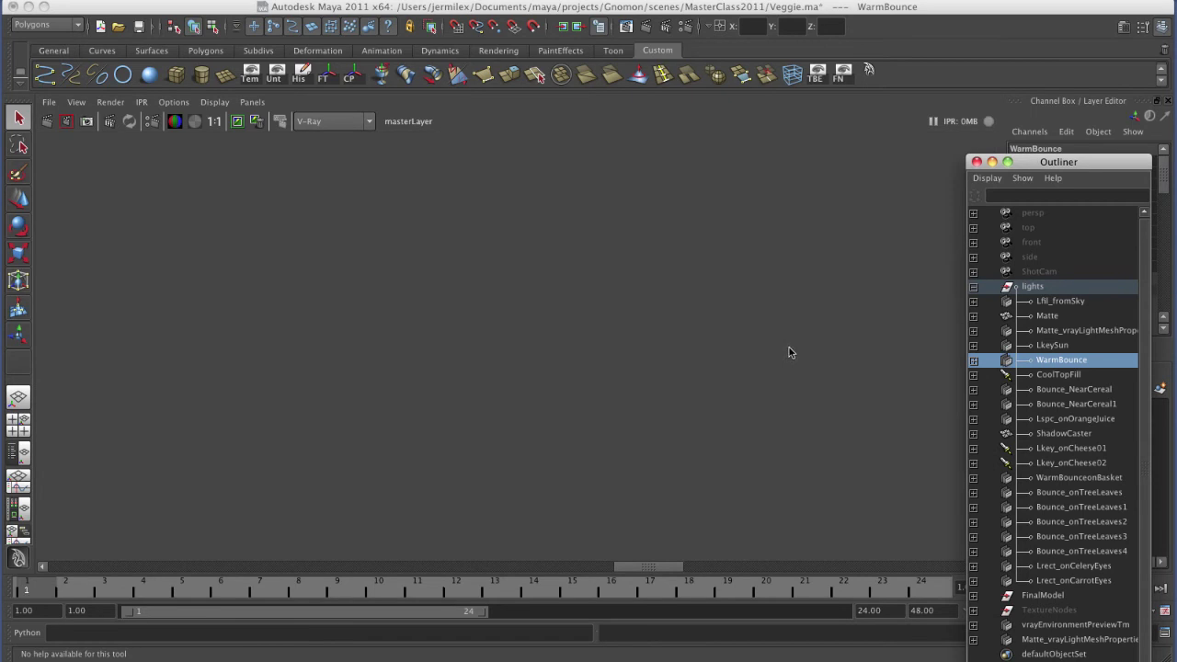
{"action": "key", "text": "space"}
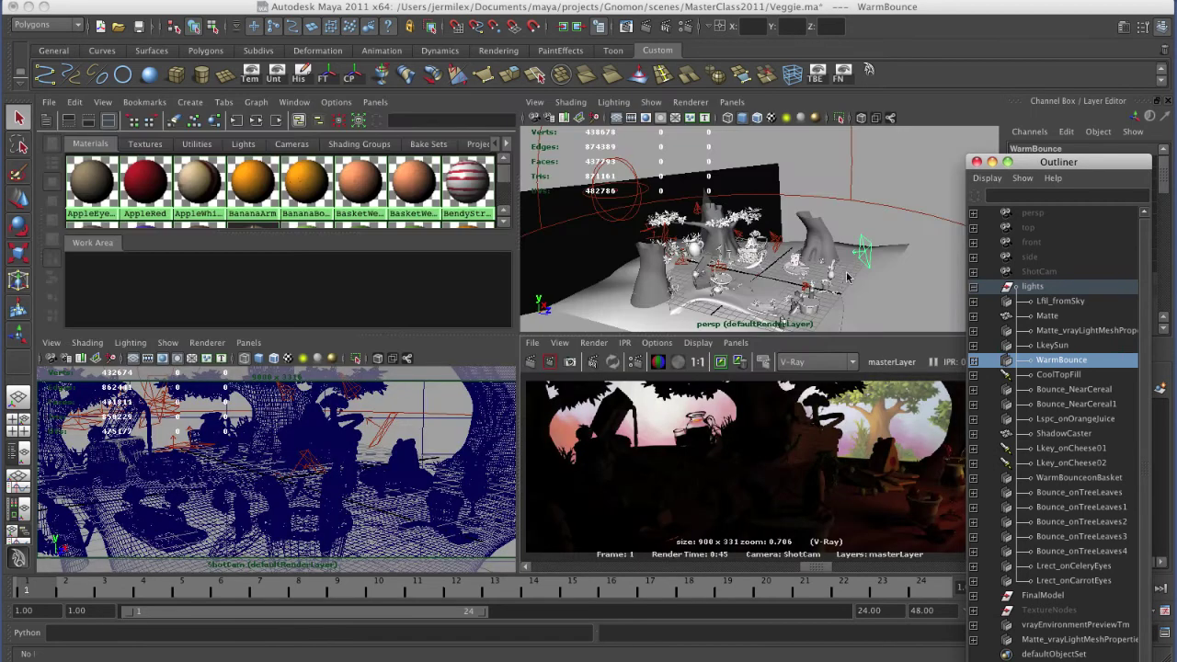
{"action": "left_click_drag", "start_coordinate": [837, 269], "coordinate": [631, 365], "text": "alt"}
{"action": "key", "text": "space"}
{"action": "right_click_drag", "start_coordinate": [631, 365], "coordinate": [685, 363], "text": "alt"}
{"action": "left_click_drag", "start_coordinate": [685, 363], "coordinate": [766, 331], "text": "alt"}
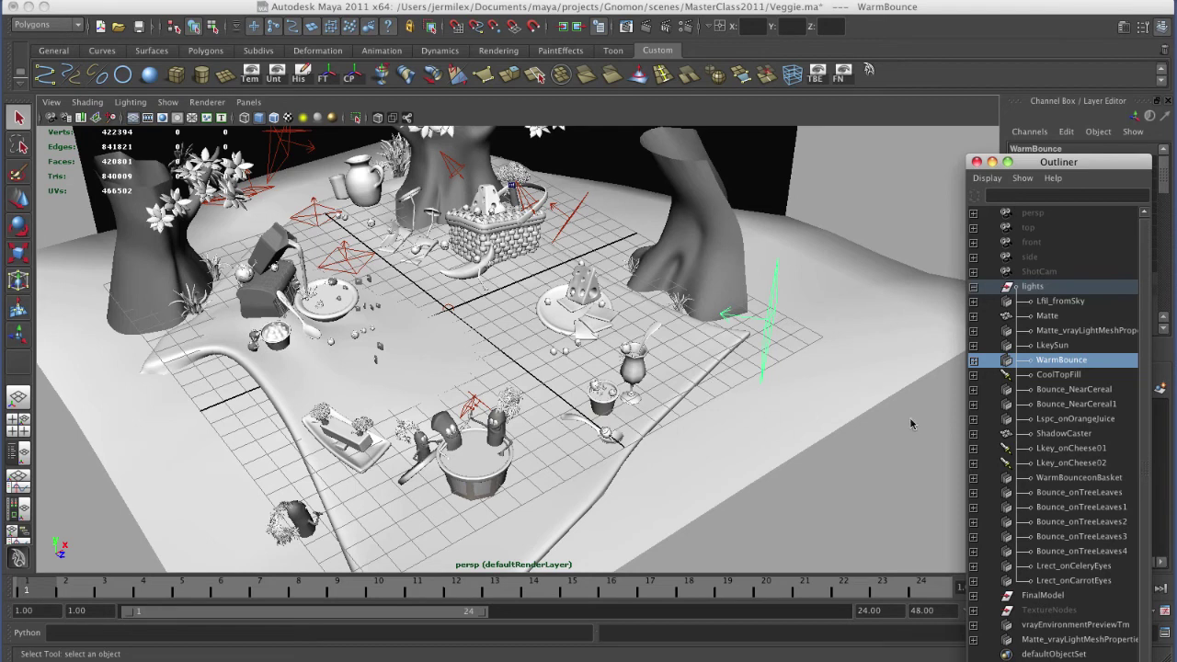
- Select the CoolTopFill light, locate it above the perspective scene, and show its stored render at full size
{"action": "left_click", "coordinate": [1058, 375]}
{"action": "left_click_drag", "start_coordinate": [580, 327], "coordinate": [616, 248], "text": "alt"}
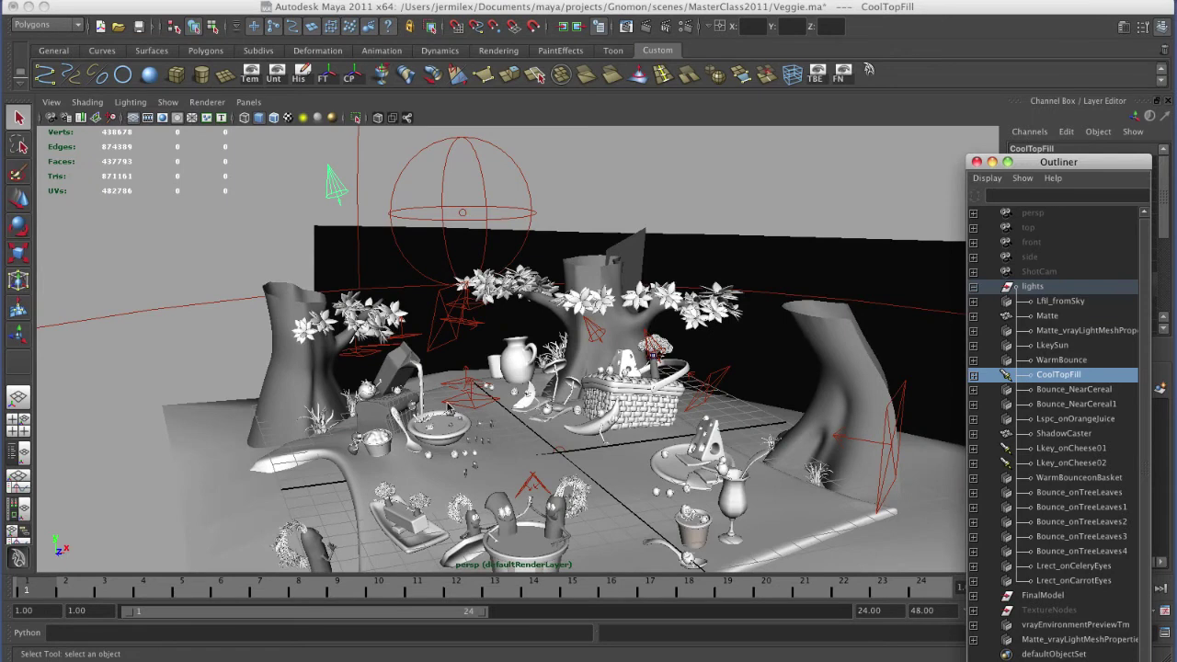
{"action": "key", "text": "space"}
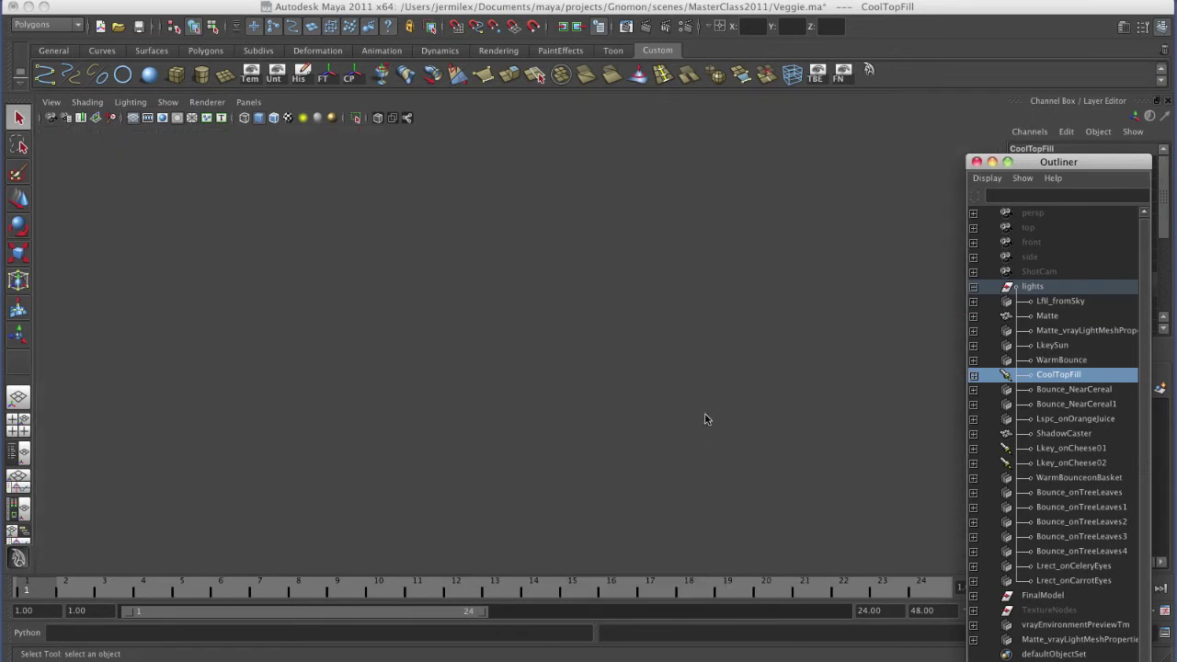
{"action": "key", "text": "space"}
{"action": "key", "text": "space"}
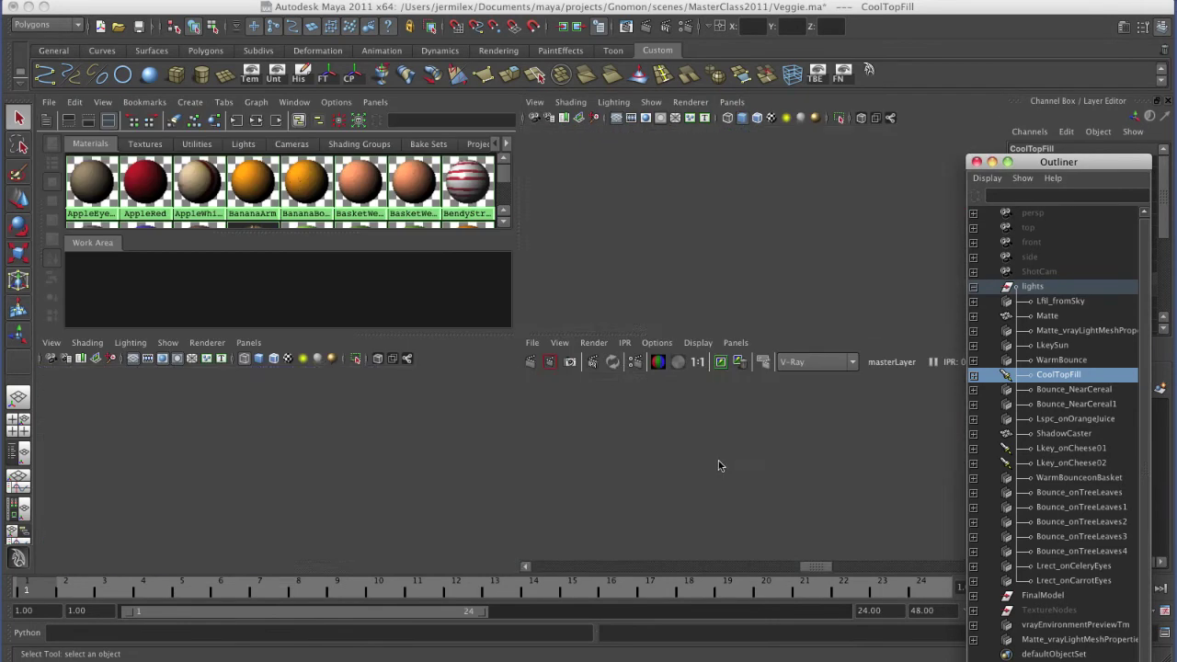
{"action": "left_click_drag", "start_coordinate": [653, 572], "coordinate": [600, 570]}
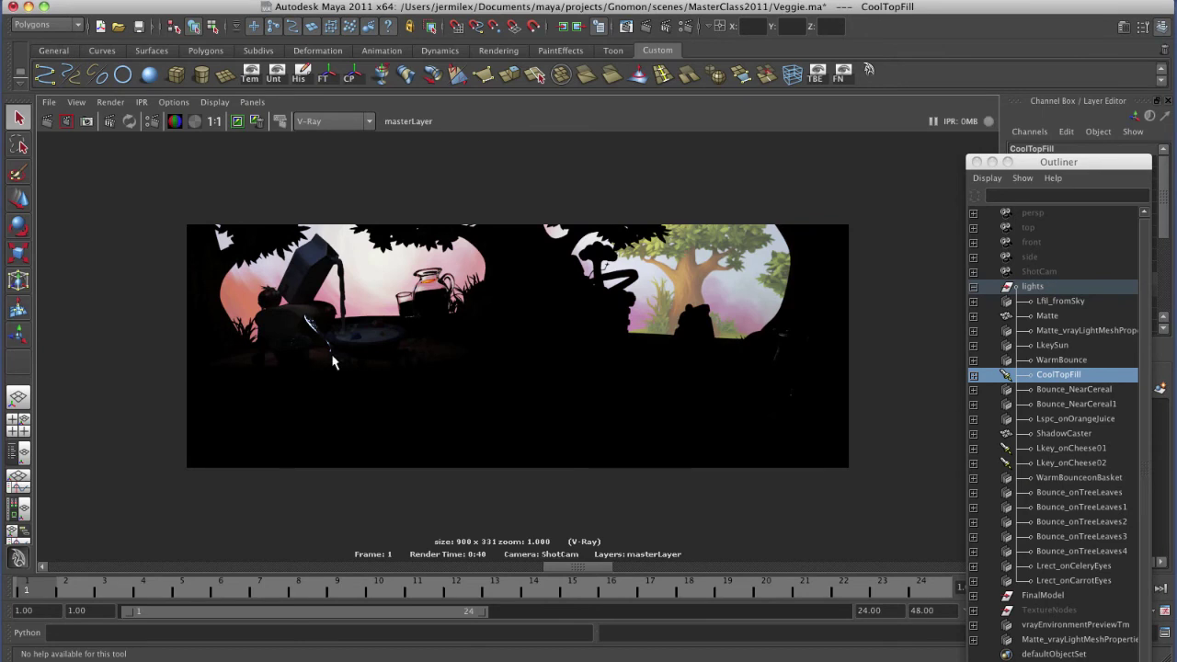
- Examine the CoolTopFill render's lighting on the milk carton, spoon and cereal bowl
{"action": "scroll", "coordinate": [303, 335], "scroll_direction": "up", "scroll_amount": 1}
{"action": "scroll", "coordinate": [678, 376], "scroll_direction": "up", "scroll_amount": 5}
{"action": "middle_click_drag", "start_coordinate": [423, 364], "coordinate": [727, 362], "text": "alt"}
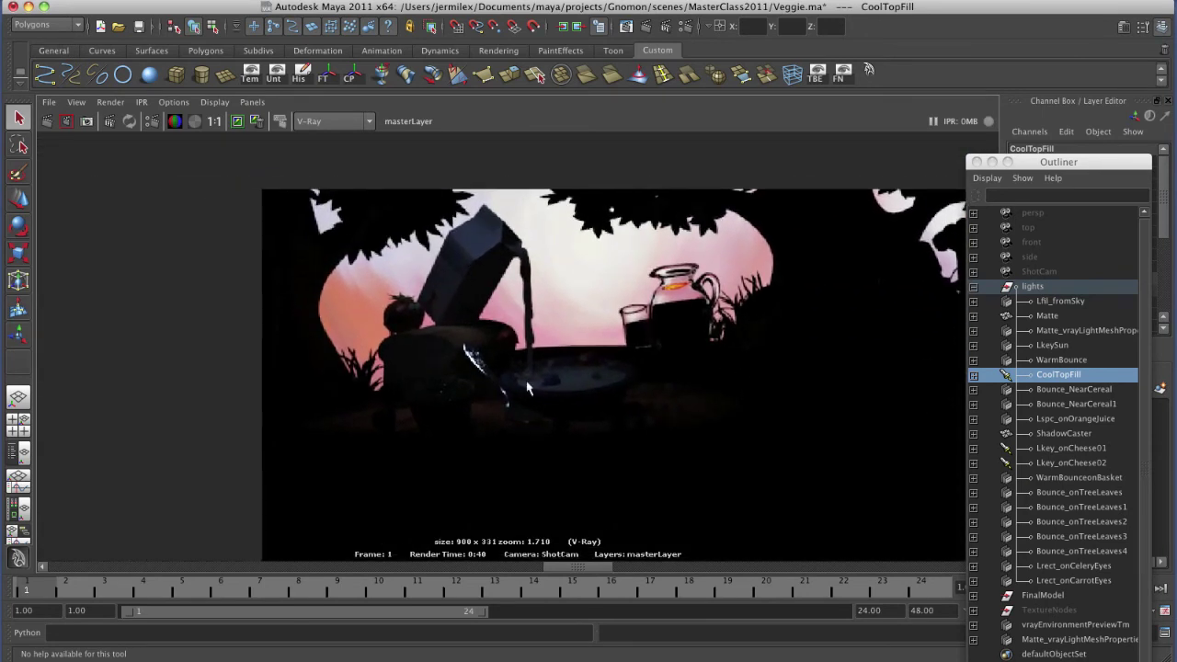
{"action": "scroll", "coordinate": [636, 415], "scroll_direction": "down", "scroll_amount": 5}
{"action": "middle_click_drag", "start_coordinate": [635, 415], "coordinate": [552, 319], "text": "alt"}
- Select the Bounce_NearCereal and Bounce_NearCereal1 lights in turn, and bring up the next stored render
{"action": "left_click", "coordinate": [1051, 391]}
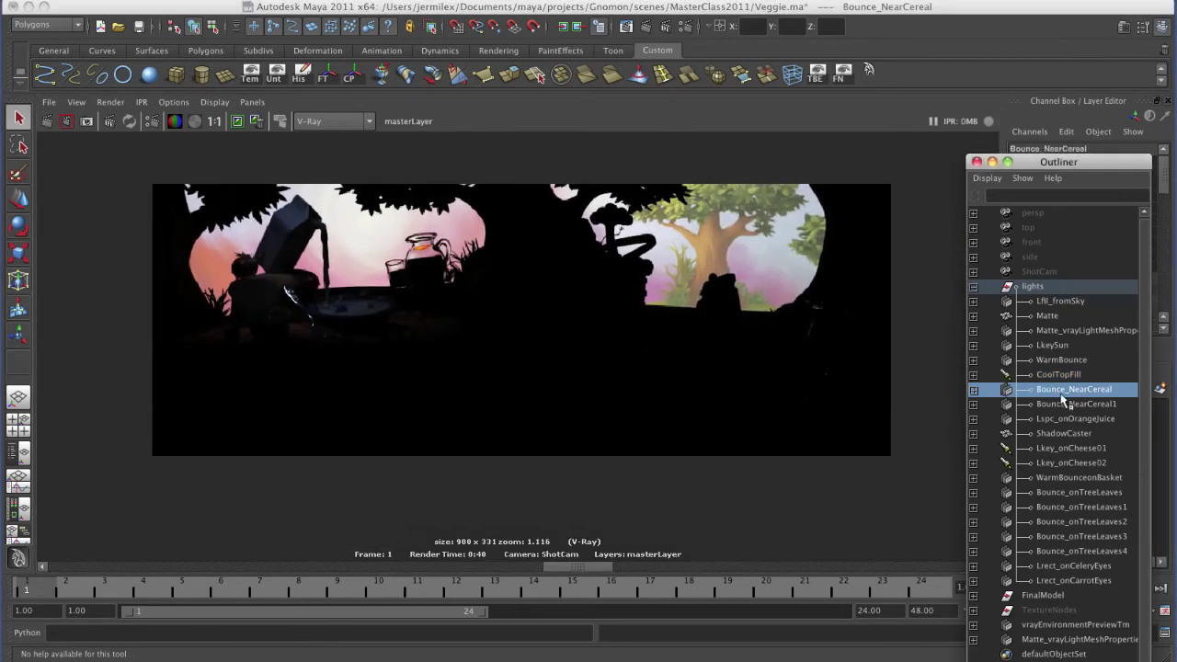
{"action": "left_click", "coordinate": [1060, 405]}
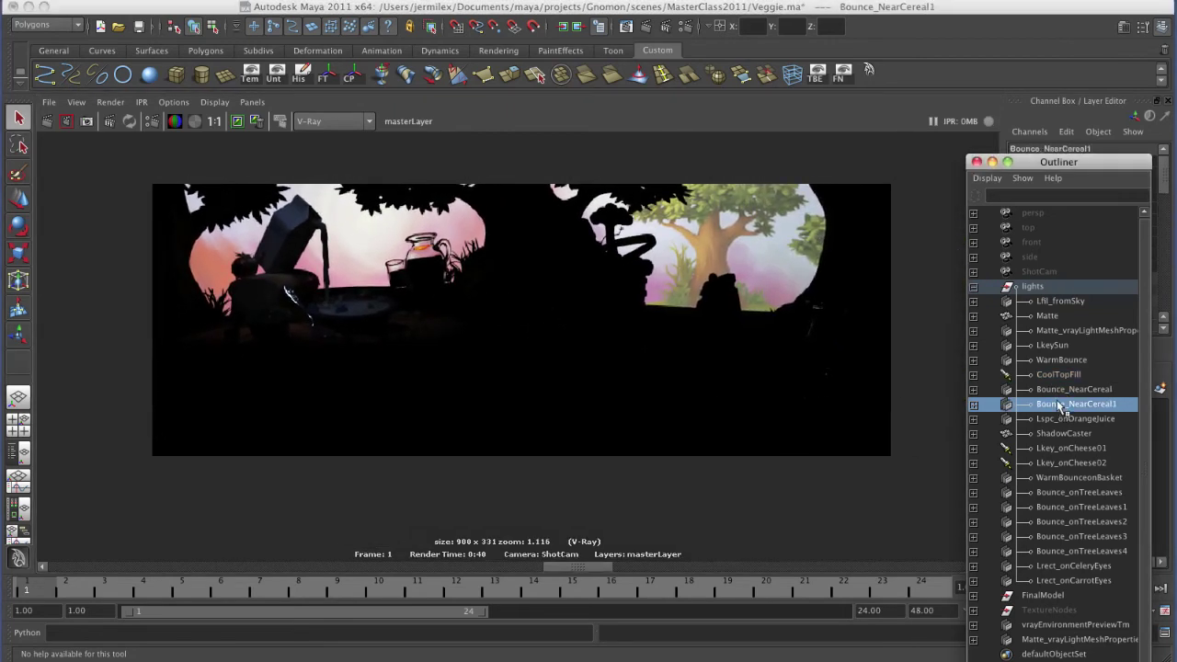
{"action": "left_click_drag", "start_coordinate": [555, 570], "coordinate": [510, 571]}
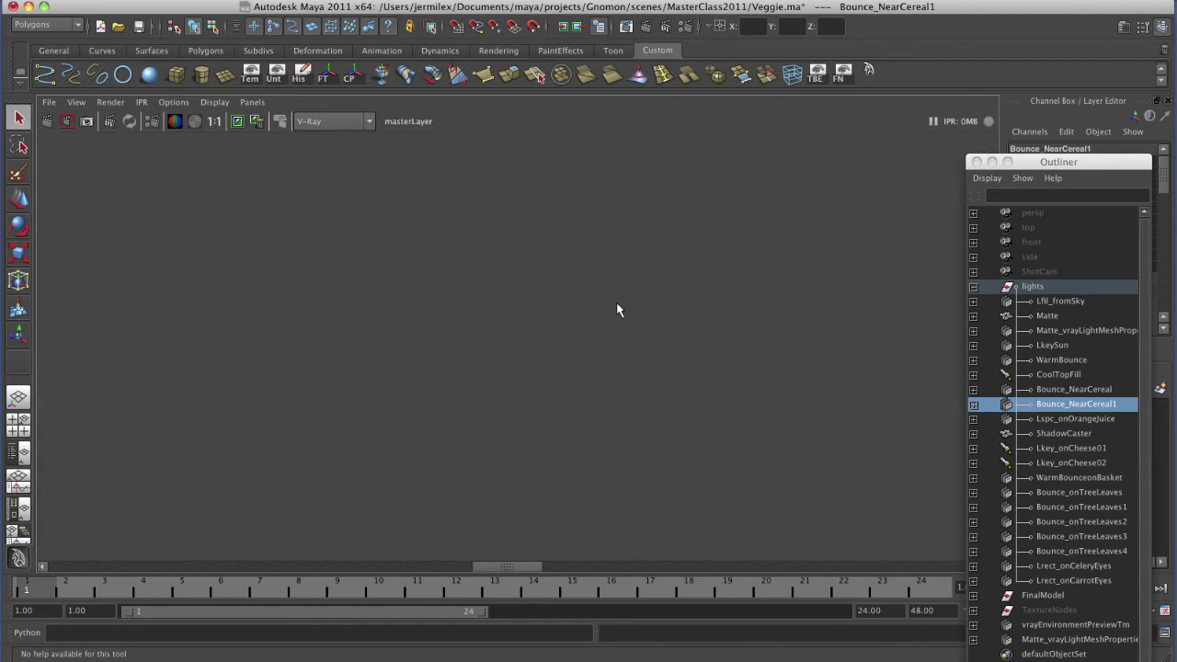
- Select both Bounce_NearCereal lights together and inspect their placement between the cereal bowl and the juice pitcher in the perspective view
{"action": "key", "text": "space"}
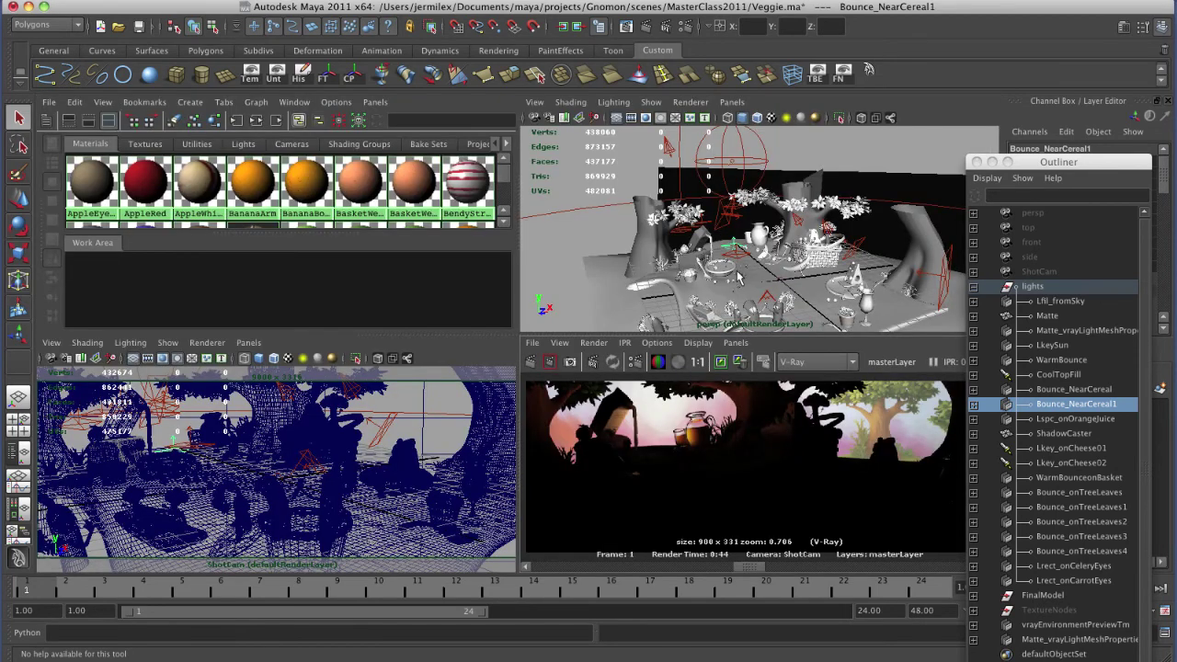
{"action": "scroll", "coordinate": [739, 281], "scroll_direction": "up", "scroll_amount": 10}
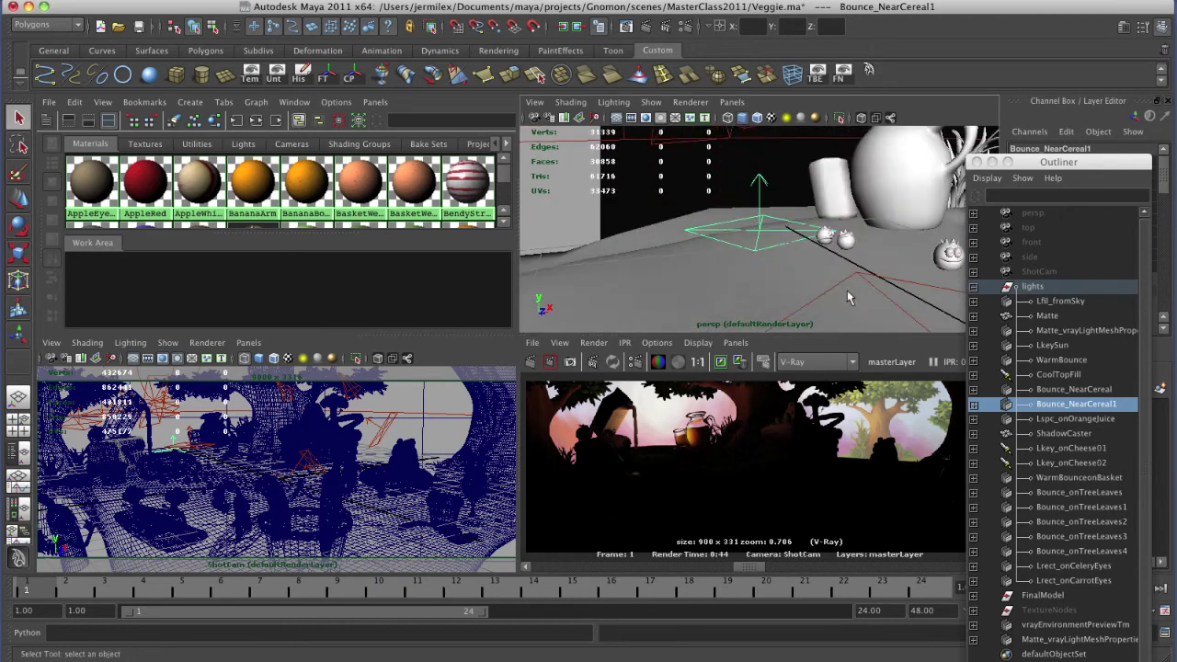
{"action": "left_click", "coordinate": [1067, 390], "text": "shift"}
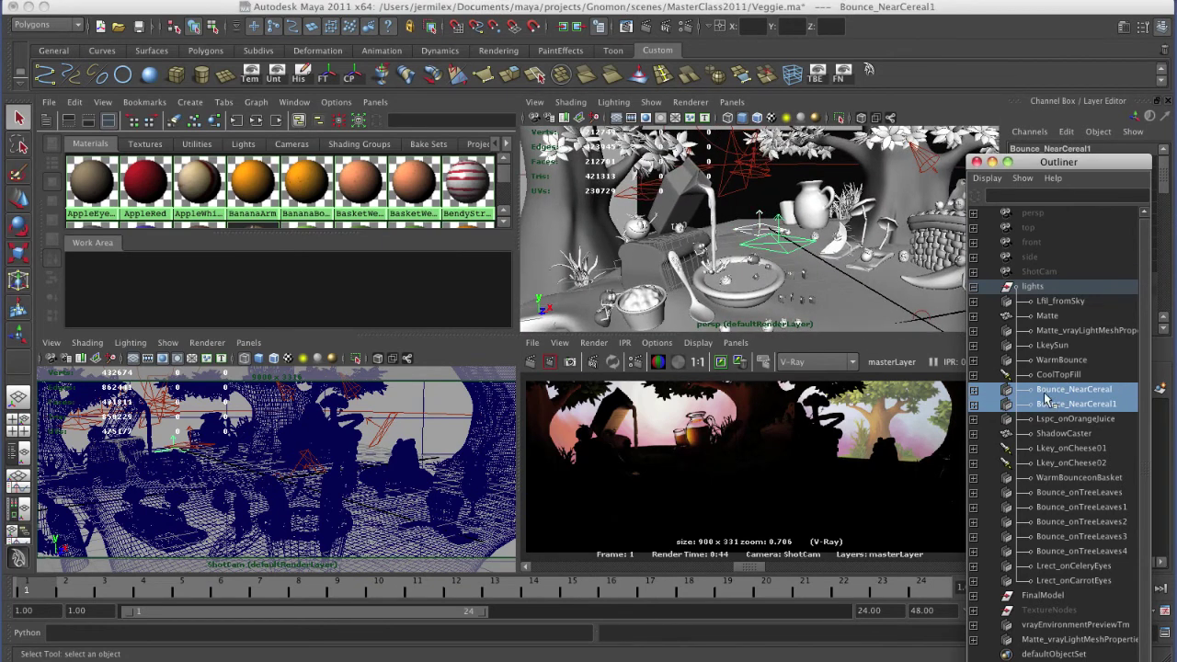
{"action": "scroll", "coordinate": [809, 267], "scroll_direction": "down", "scroll_amount": 3}
{"action": "left_click_drag", "start_coordinate": [797, 266], "coordinate": [777, 290], "text": "alt"}
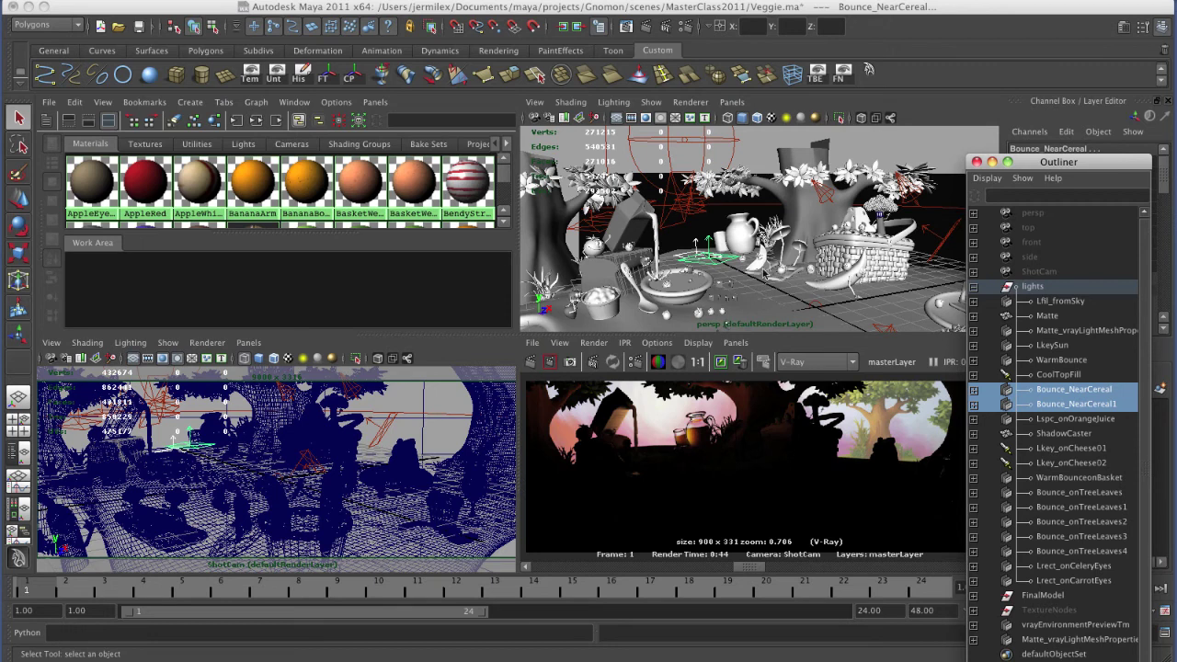
{"action": "mouse_move", "coordinate": [771, 282]}
{"action": "left_mouse_down", "text": "alt"}
{"action": "mouse_move", "coordinate": [833, 290]}
{"action": "mouse_move", "coordinate": [750, 284]}
{"action": "left_mouse_up", "text": "alt"}
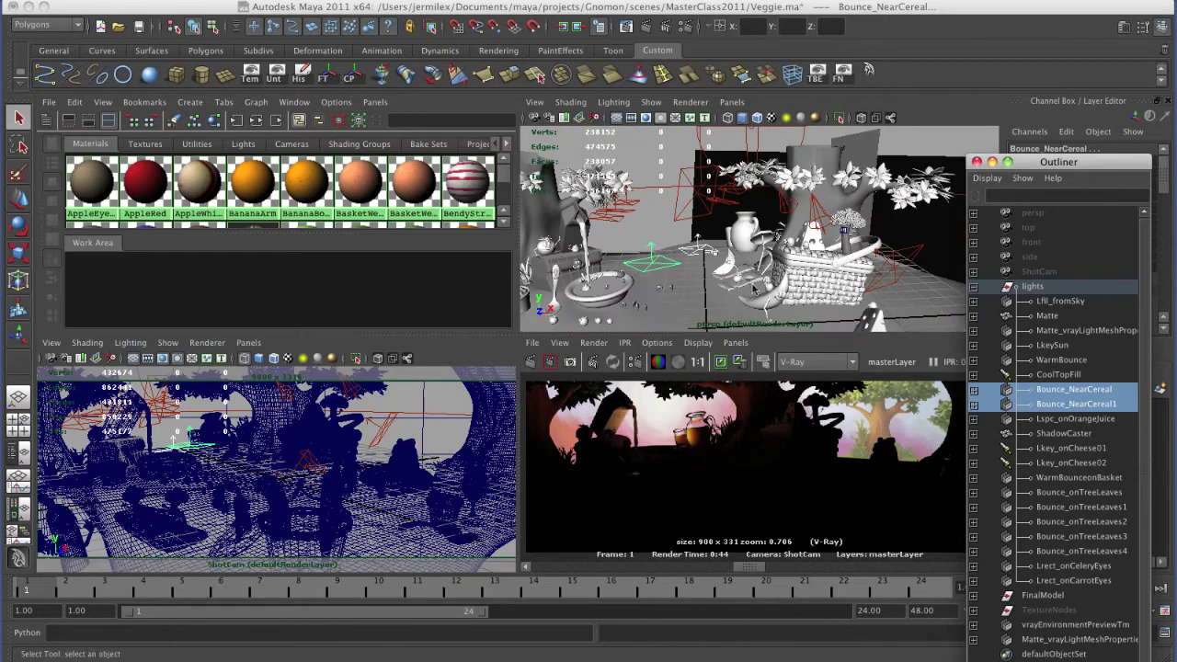
- Select the Lspc_onOrangeJuice light and inspect its placement and its V-Ray attributes, including the diffuse, specular and reflection options
{"action": "left_click", "coordinate": [1067, 419]}
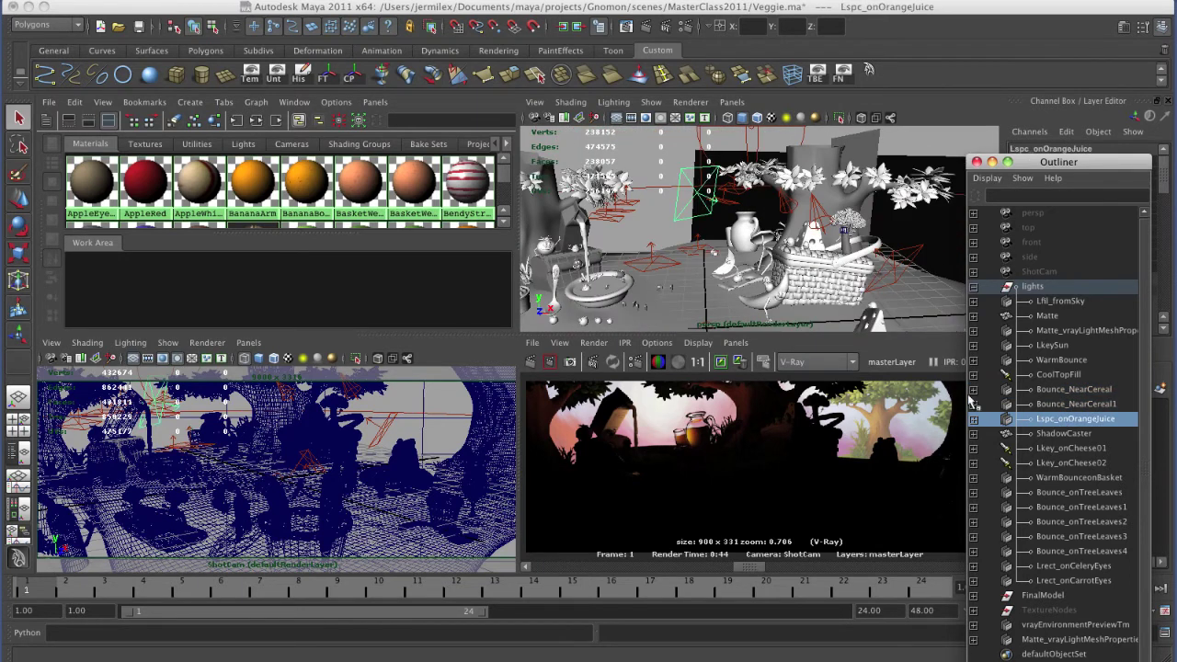
{"action": "left_click_drag", "start_coordinate": [801, 281], "coordinate": [736, 292], "text": "alt"}
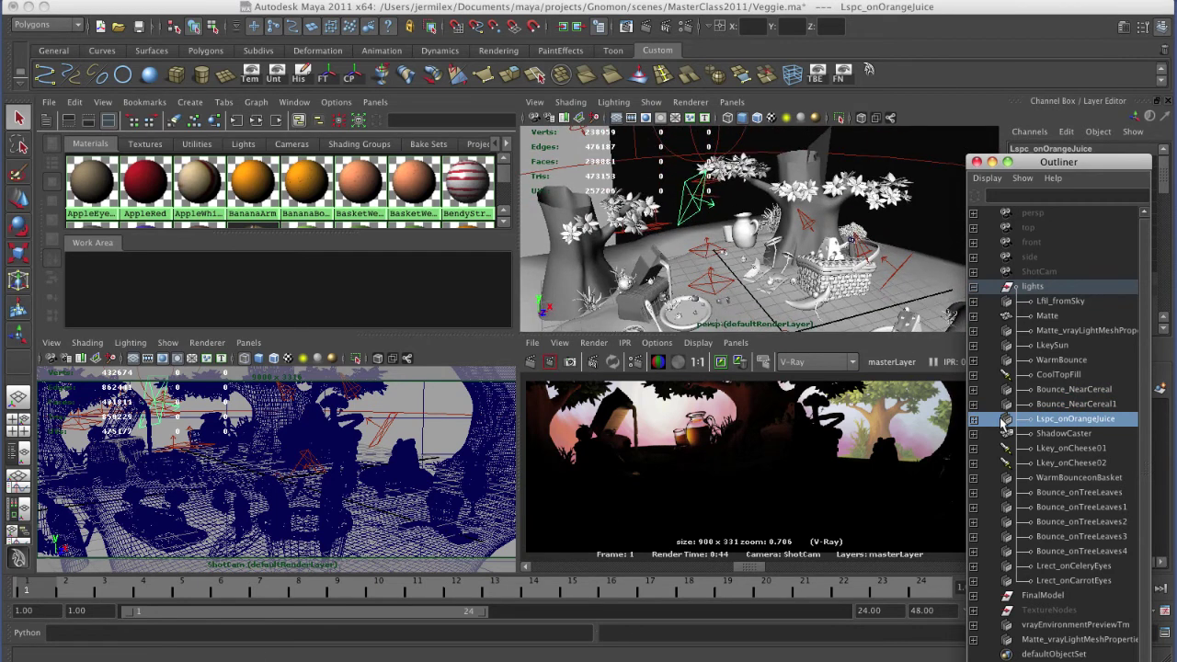
{"action": "key", "text": "ctrl+a"}
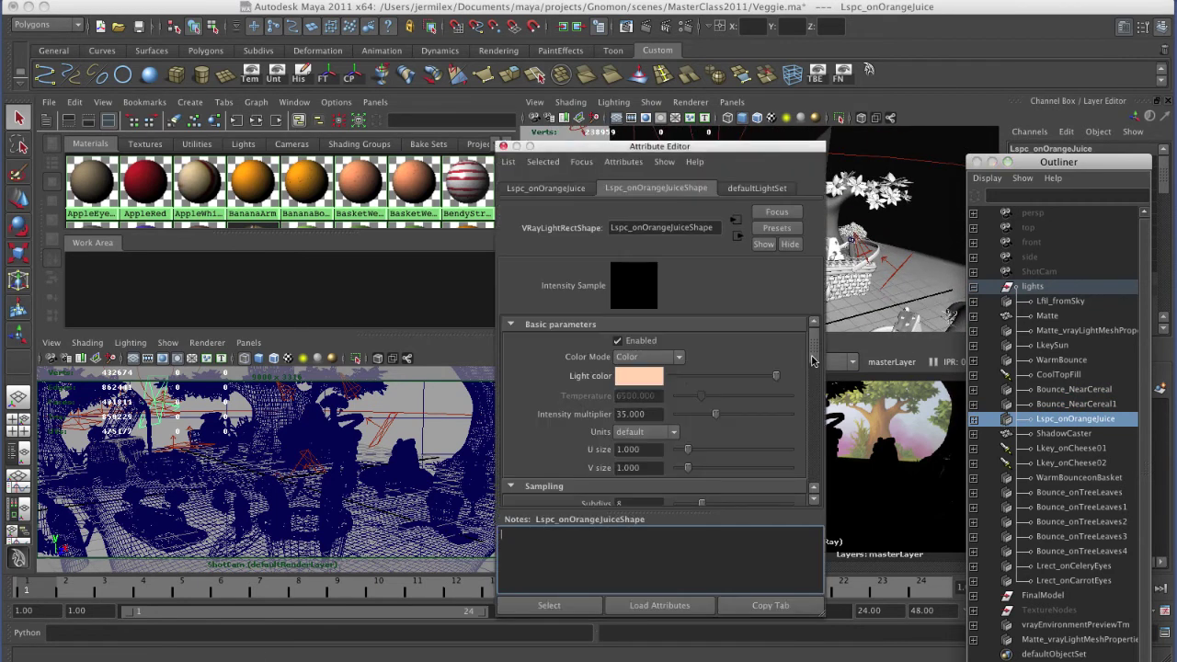
{"action": "scroll", "coordinate": [805, 378], "scroll_direction": "down", "scroll_amount": 5}
{"action": "scroll", "coordinate": [811, 393], "scroll_direction": "down", "scroll_amount": 10}
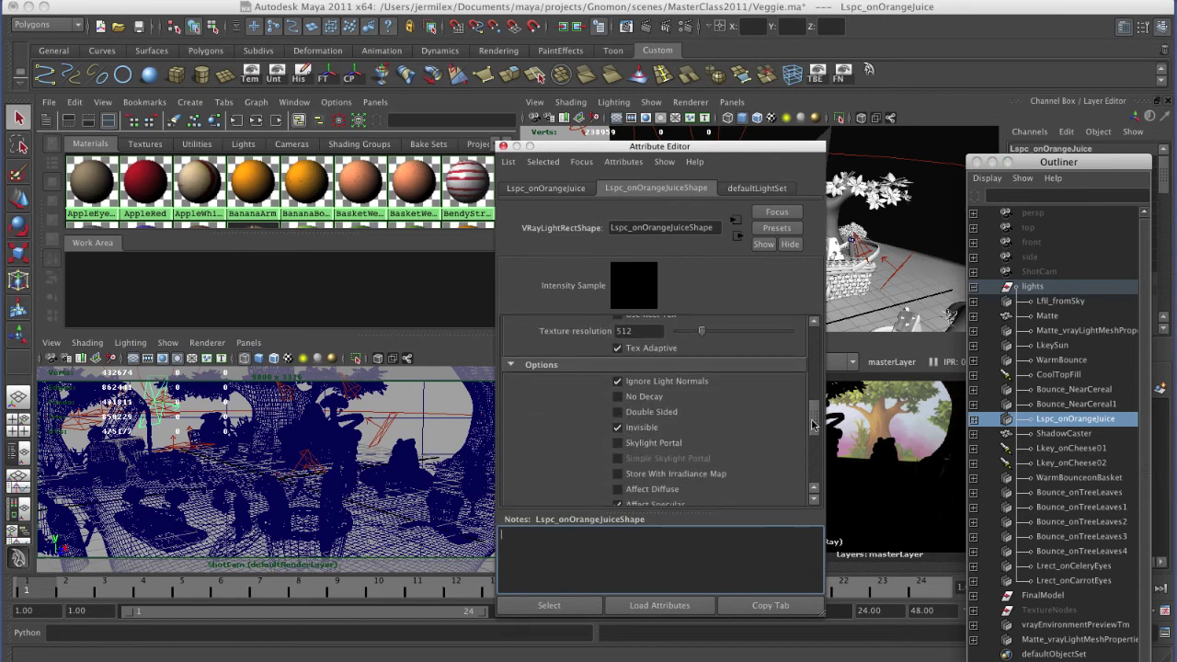
{"action": "scroll", "coordinate": [649, 397], "scroll_direction": "down", "scroll_amount": 4}
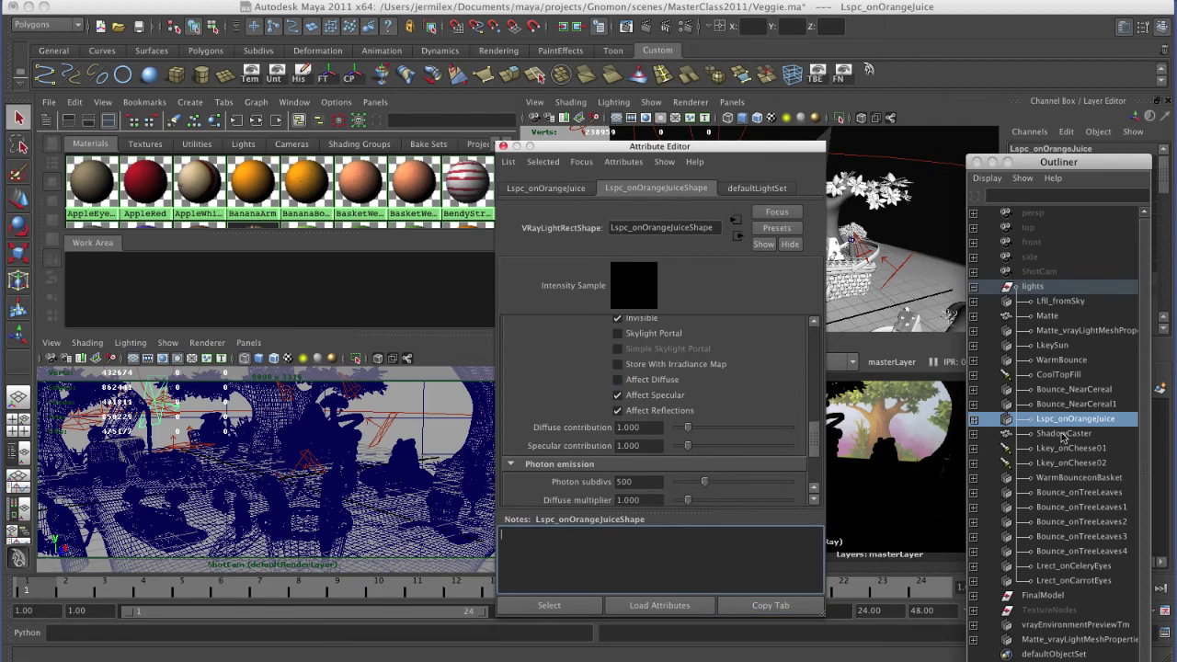
{"action": "left_click", "coordinate": [503, 147]}
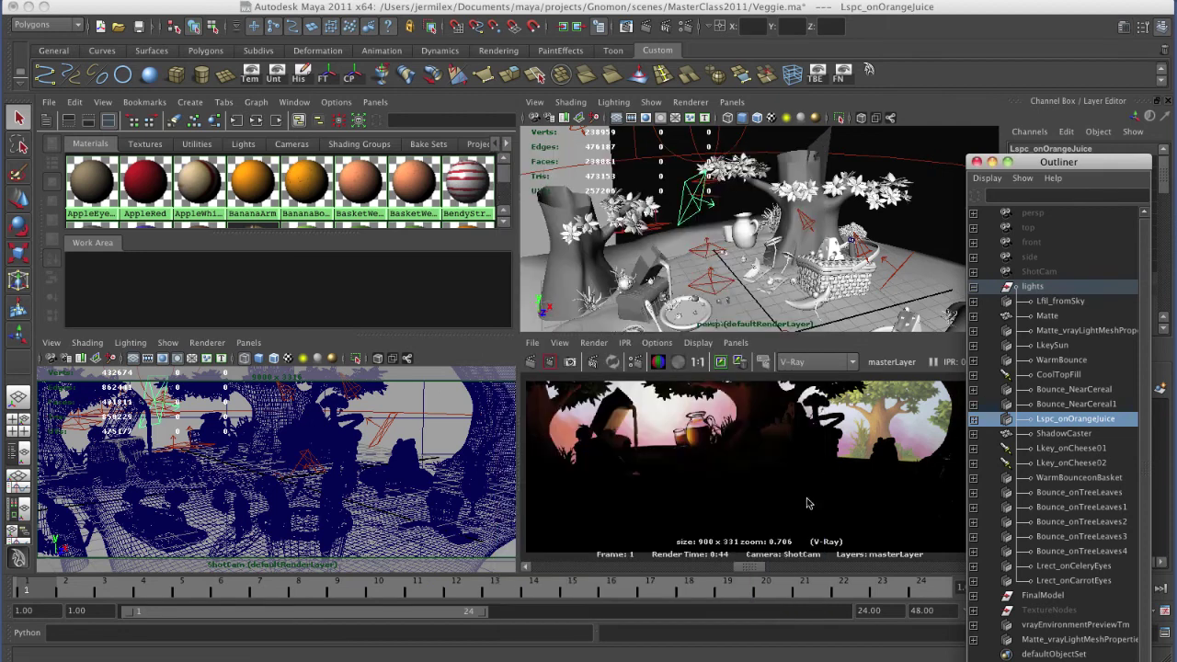
{"action": "left_click", "coordinate": [736, 564]}
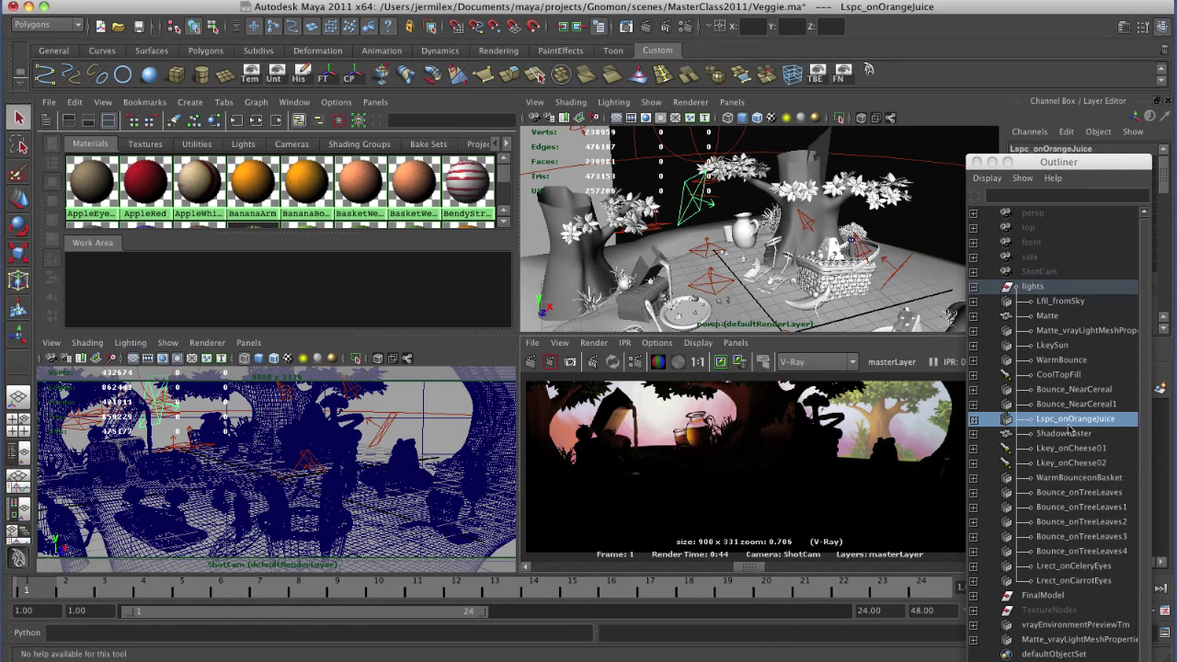
- Select Lkey_onCheese01 and Lkey_onCheese02, and locate the cheese on the plate and the basket objects they light
{"action": "left_click", "coordinate": [1067, 449]}
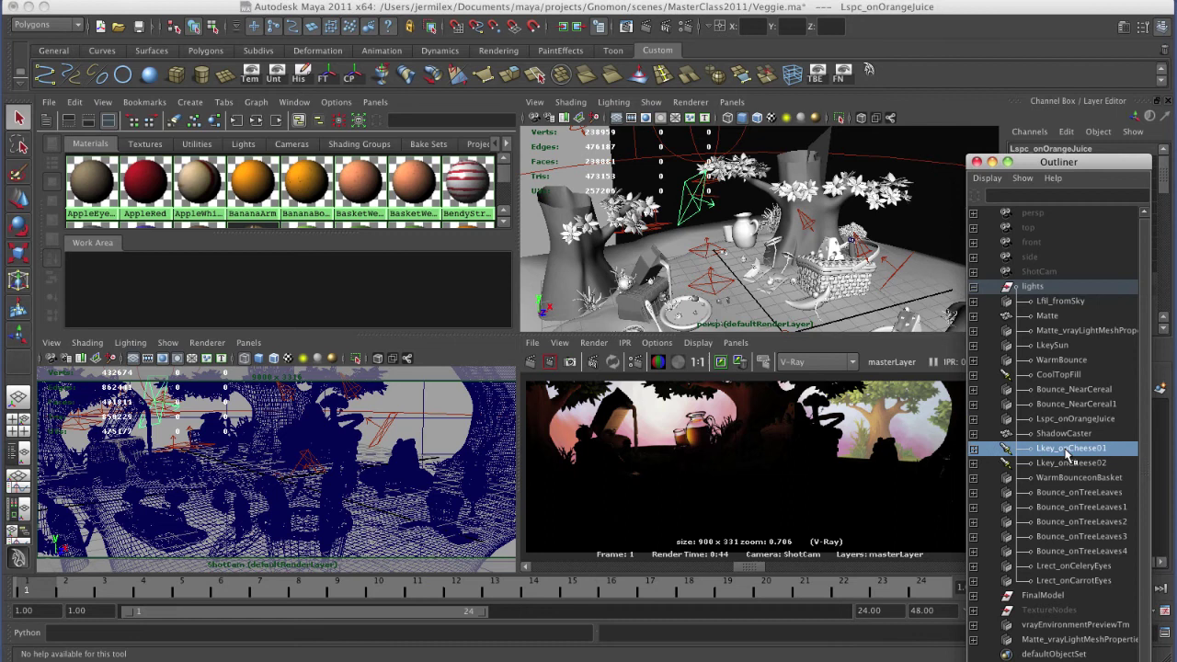
{"action": "left_click", "coordinate": [1067, 463], "text": "shift"}
{"action": "left_click_drag", "start_coordinate": [848, 307], "coordinate": [831, 228], "text": "alt"}
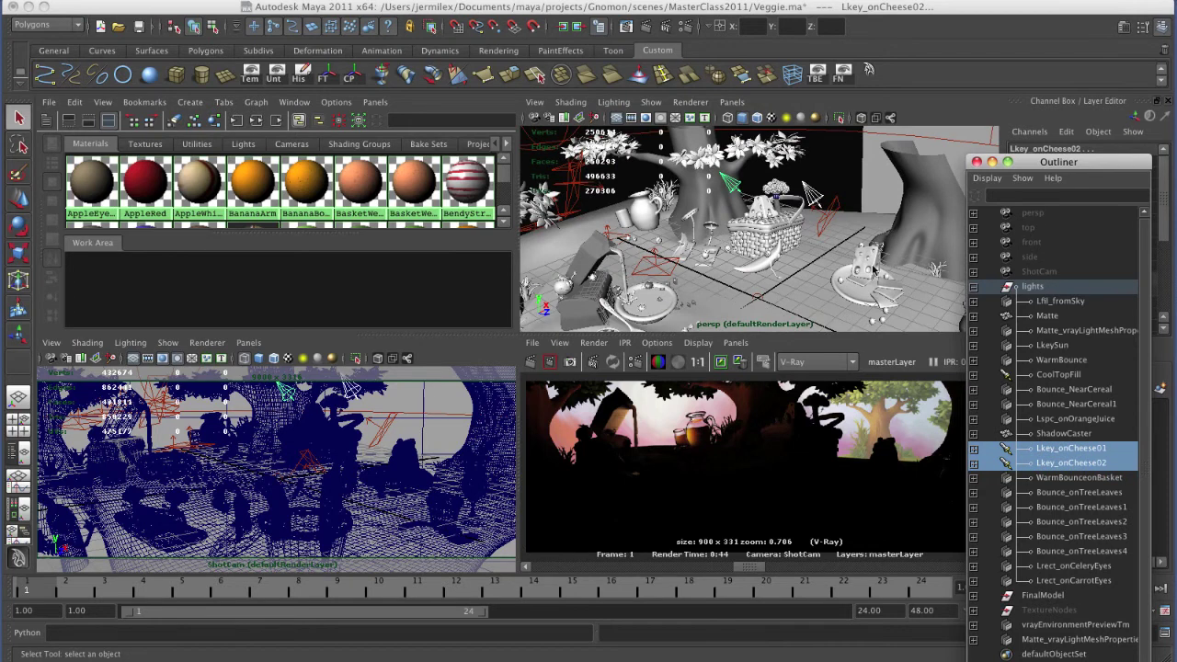
{"action": "left_click", "coordinate": [867, 272]}
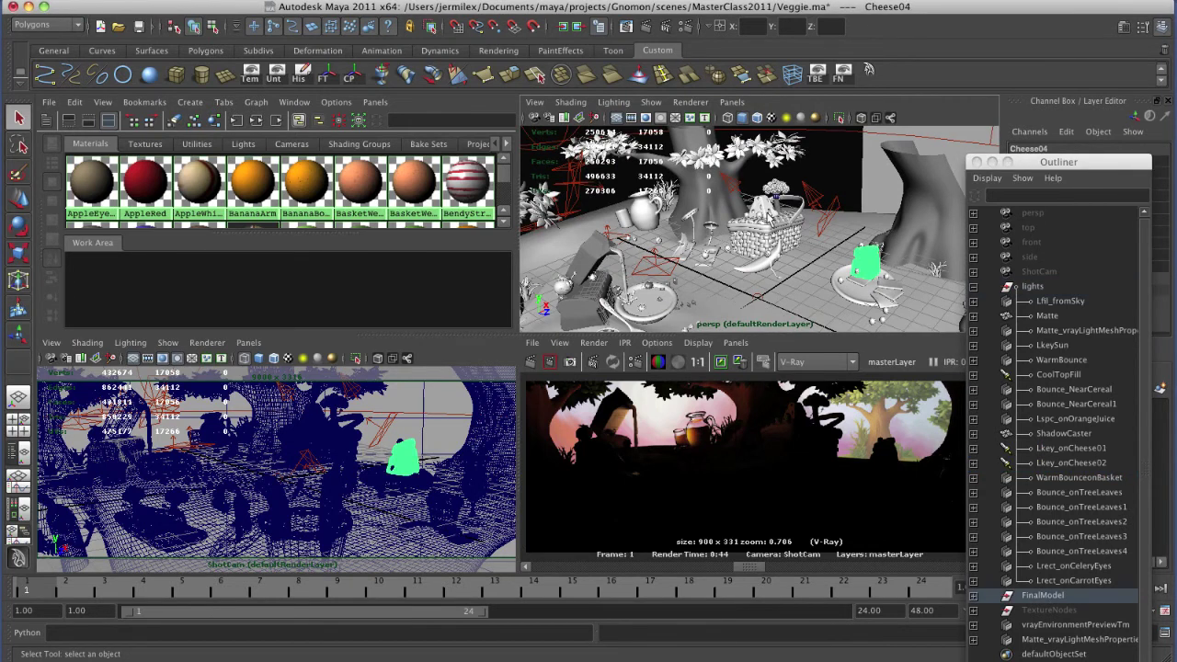
{"action": "left_click", "coordinate": [773, 219]}
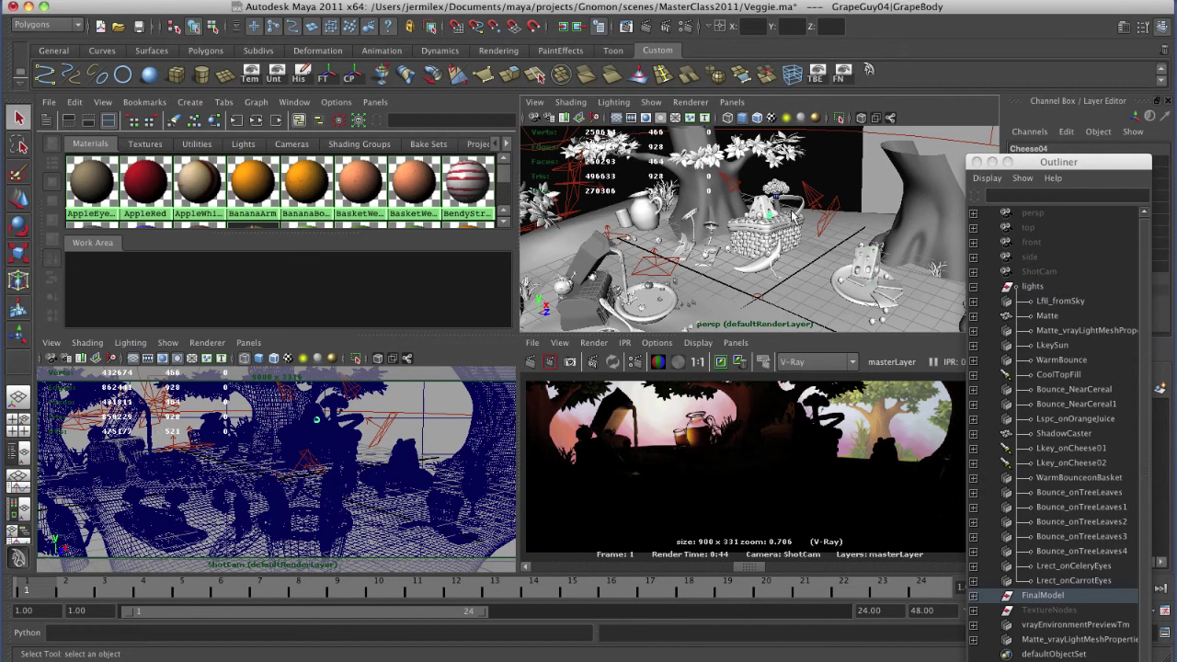
- Reselect both Lkey_onCheese lights and show their stored render at full size
{"action": "left_click", "coordinate": [1057, 448]}
{"action": "left_click", "coordinate": [1058, 463], "text": "ctrl"}
{"action": "right_click_drag", "start_coordinate": [748, 247], "coordinate": [780, 250], "text": "alt"}
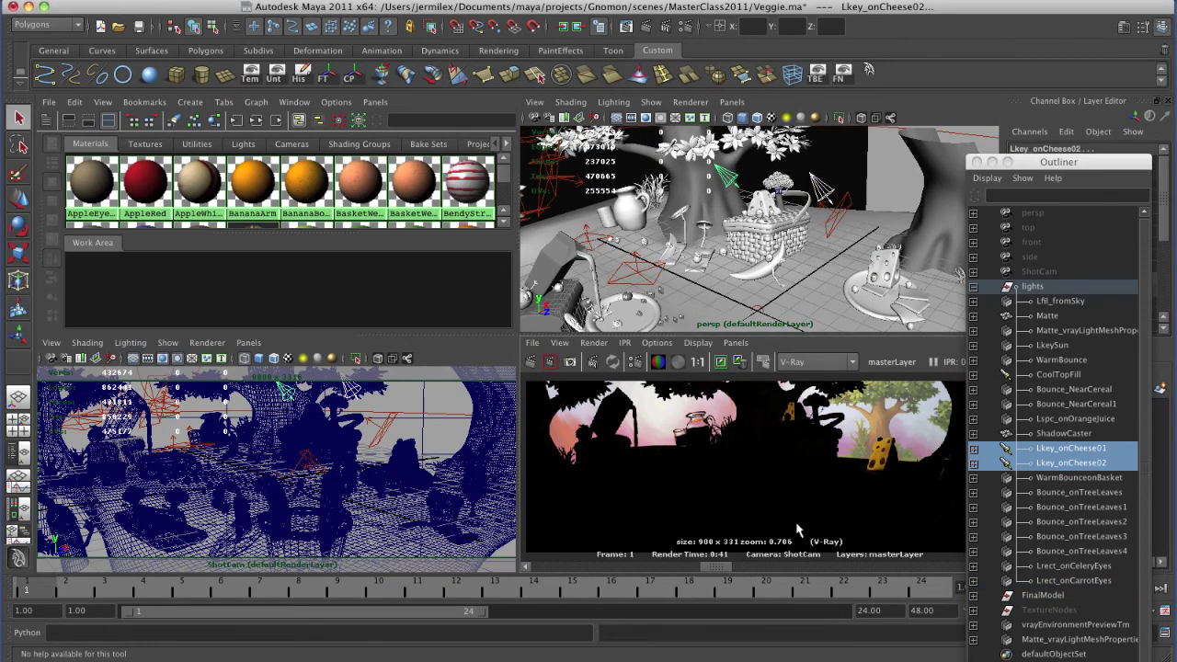
{"action": "key", "text": "space"}
{"action": "right_click_drag", "start_coordinate": [601, 365], "coordinate": [850, 397], "text": "alt"}
{"action": "mouse_move", "coordinate": [439, 572]}
{"action": "left_mouse_down"}
{"action": "mouse_move", "coordinate": [494, 570]}
{"action": "mouse_move", "coordinate": [445, 568]}
{"action": "left_mouse_up"}
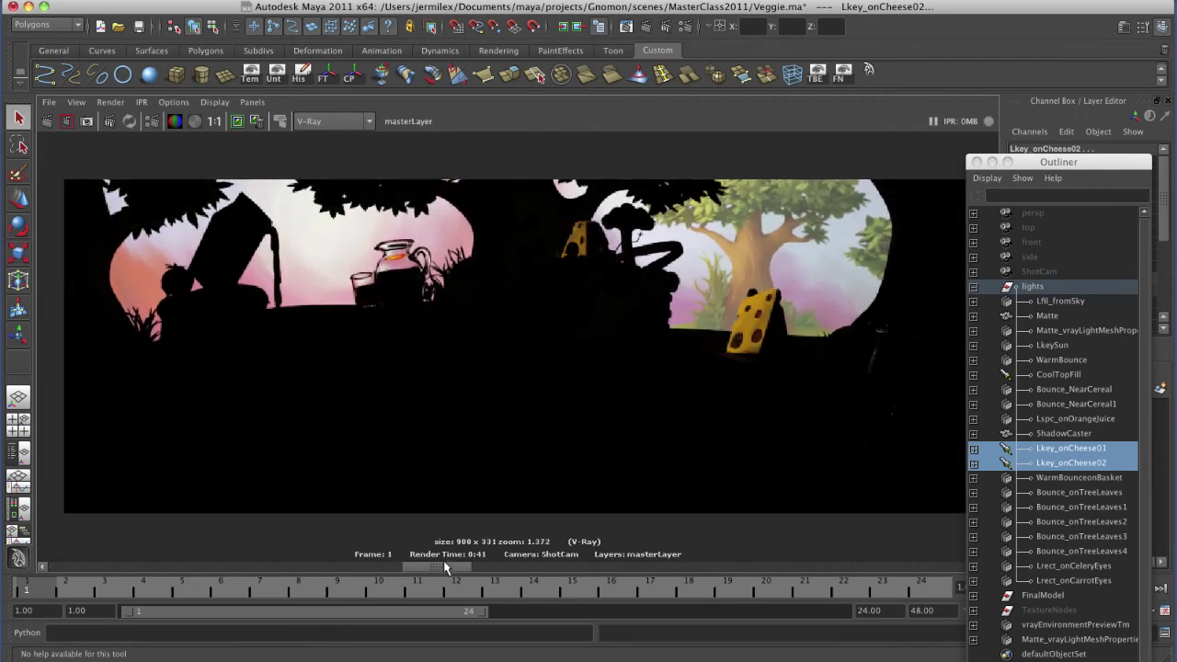
- Select WarmBounceonBasket and the five Bounce_onTreeLeaves lights in turn, showing the stored render for each
{"action": "left_click", "coordinate": [1072, 479]}
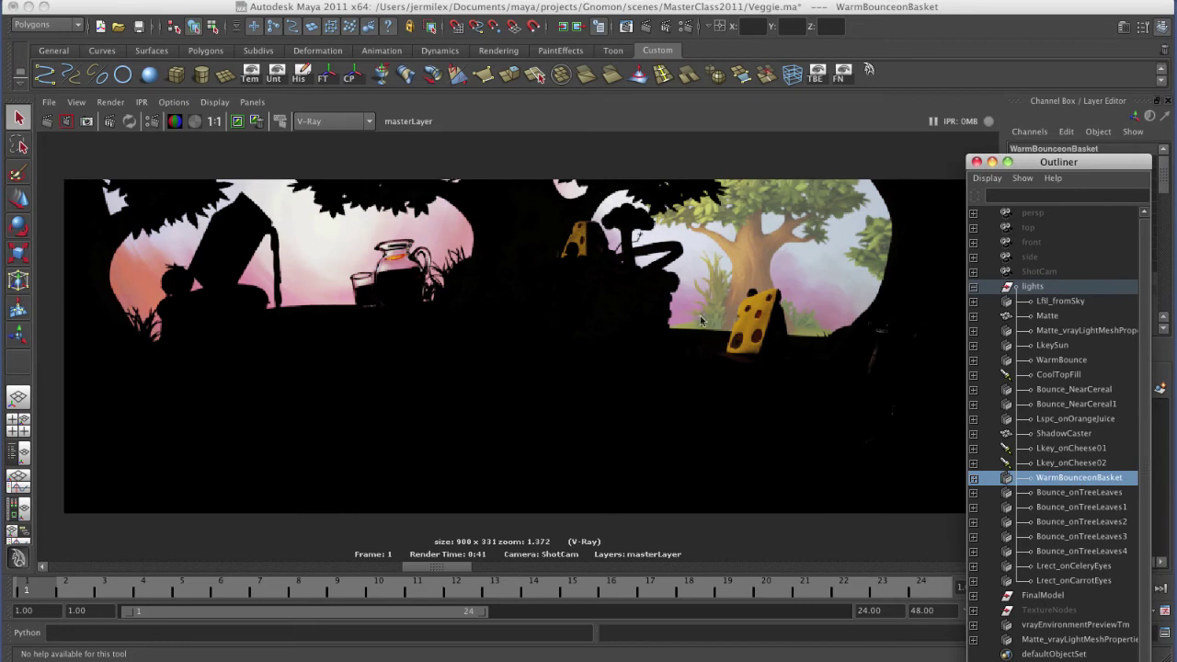
{"action": "left_click_drag", "start_coordinate": [446, 570], "coordinate": [394, 566]}
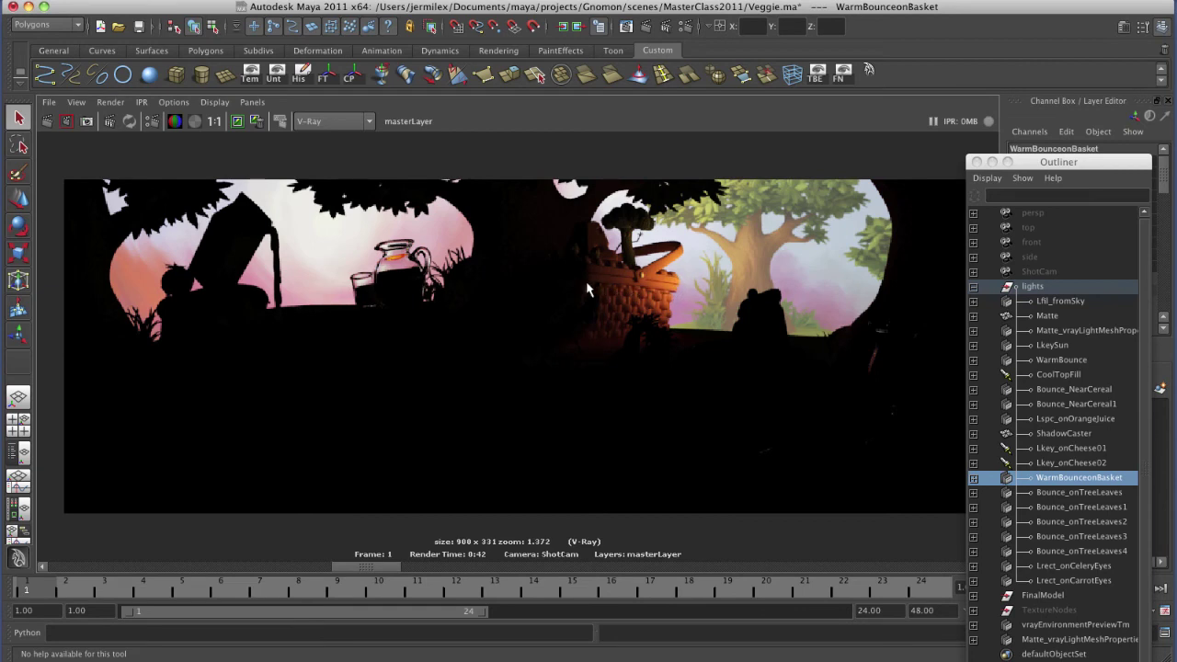
{"action": "left_click_drag", "start_coordinate": [1069, 498], "coordinate": [1084, 552]}
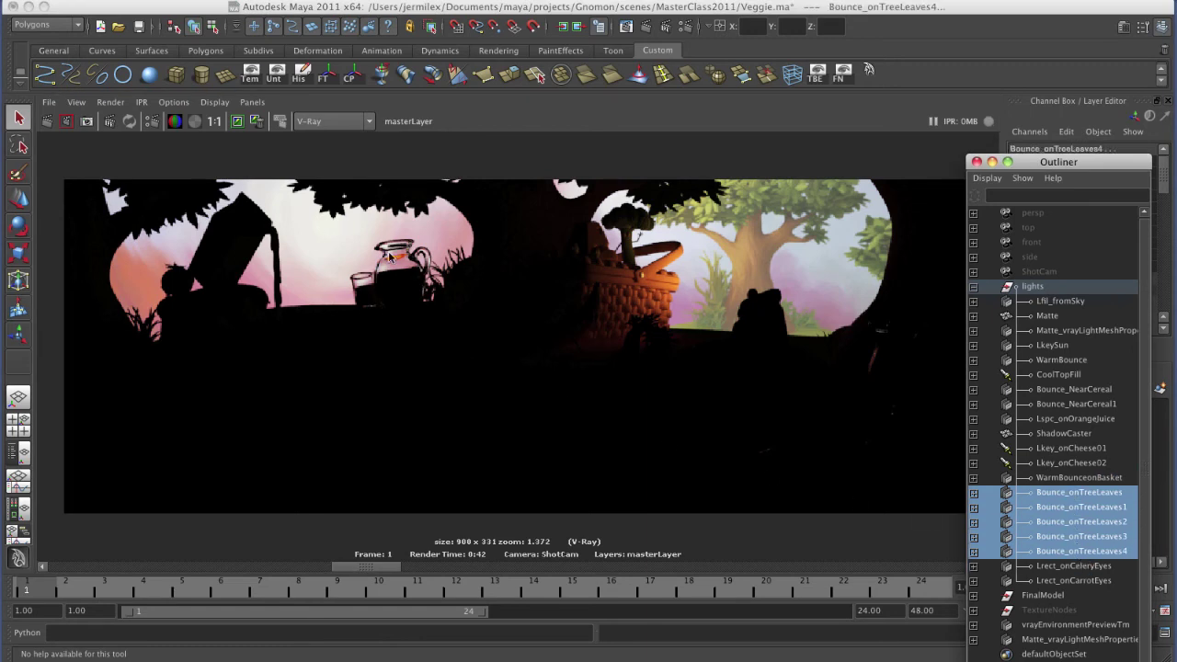
{"action": "left_click_drag", "start_coordinate": [363, 571], "coordinate": [301, 571]}
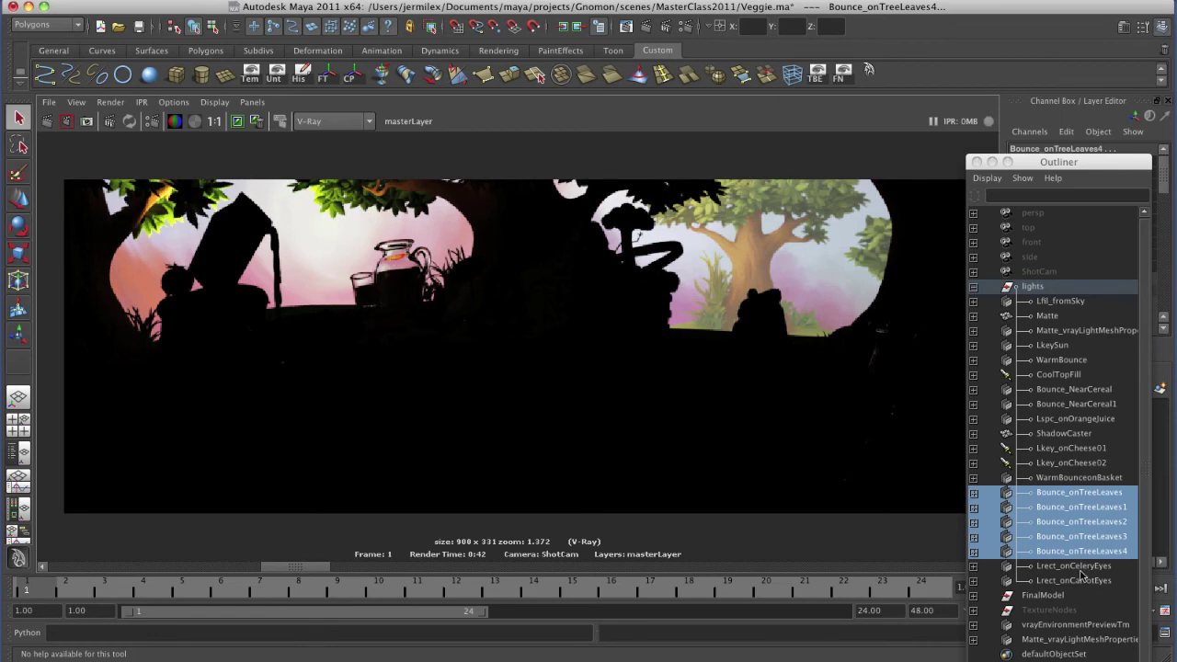
- Select Lrect_onCeleryEyes and Lrect_onCarrotEyes, show their stored render, and inspect their placement near the vegetable characters in perspective
{"action": "left_click_drag", "start_coordinate": [1078, 567], "coordinate": [1076, 581]}
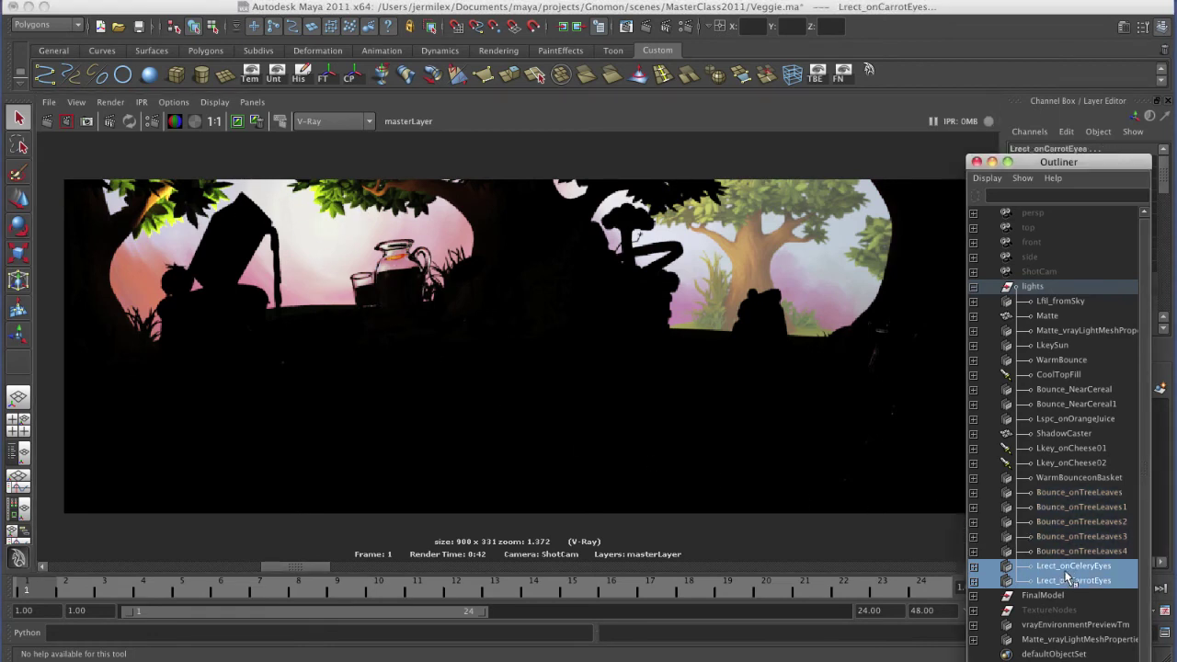
{"action": "left_click_drag", "start_coordinate": [306, 570], "coordinate": [257, 575]}
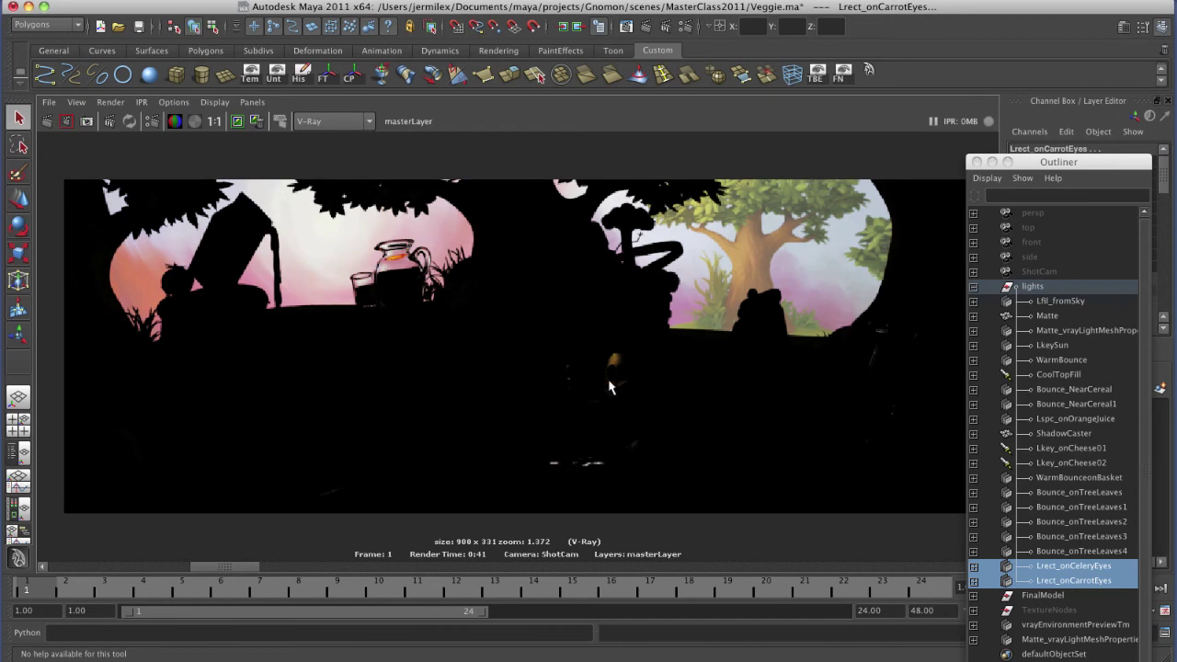
{"action": "key", "text": "space"}
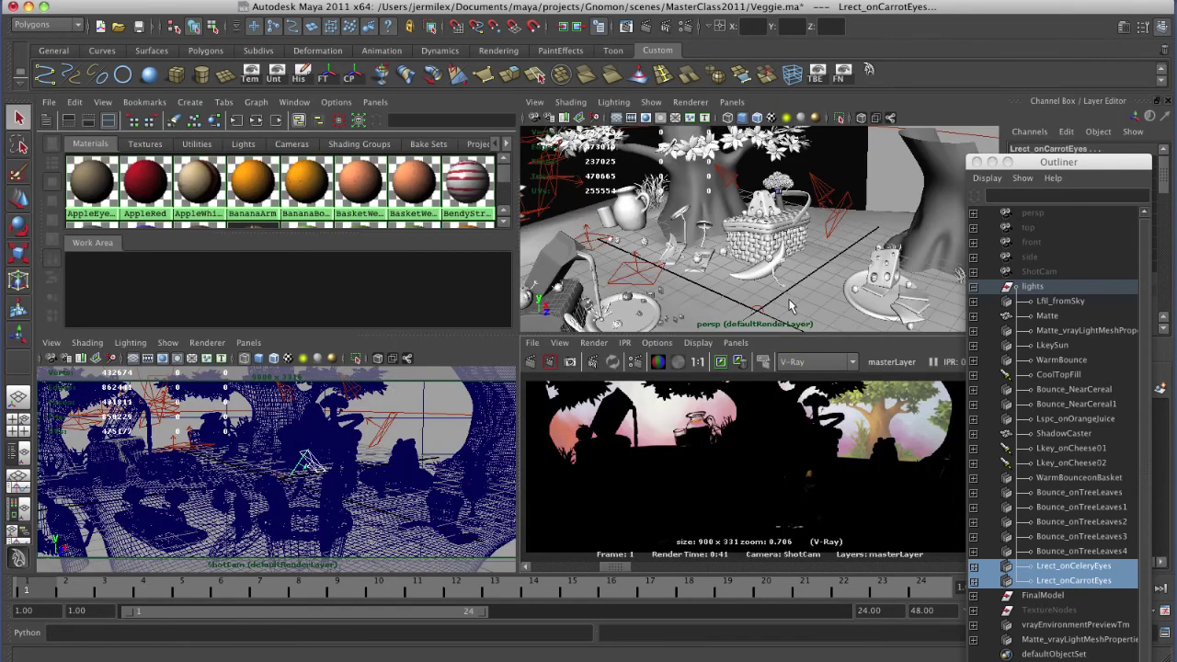
{"action": "key", "text": "f"}
{"action": "left_click_drag", "start_coordinate": [808, 279], "coordinate": [800, 243], "text": "alt"}
{"action": "middle_click_drag", "start_coordinate": [801, 243], "coordinate": [792, 224], "text": "alt"}
{"action": "left_click_drag", "start_coordinate": [792, 224], "coordinate": [809, 256], "text": "alt"}
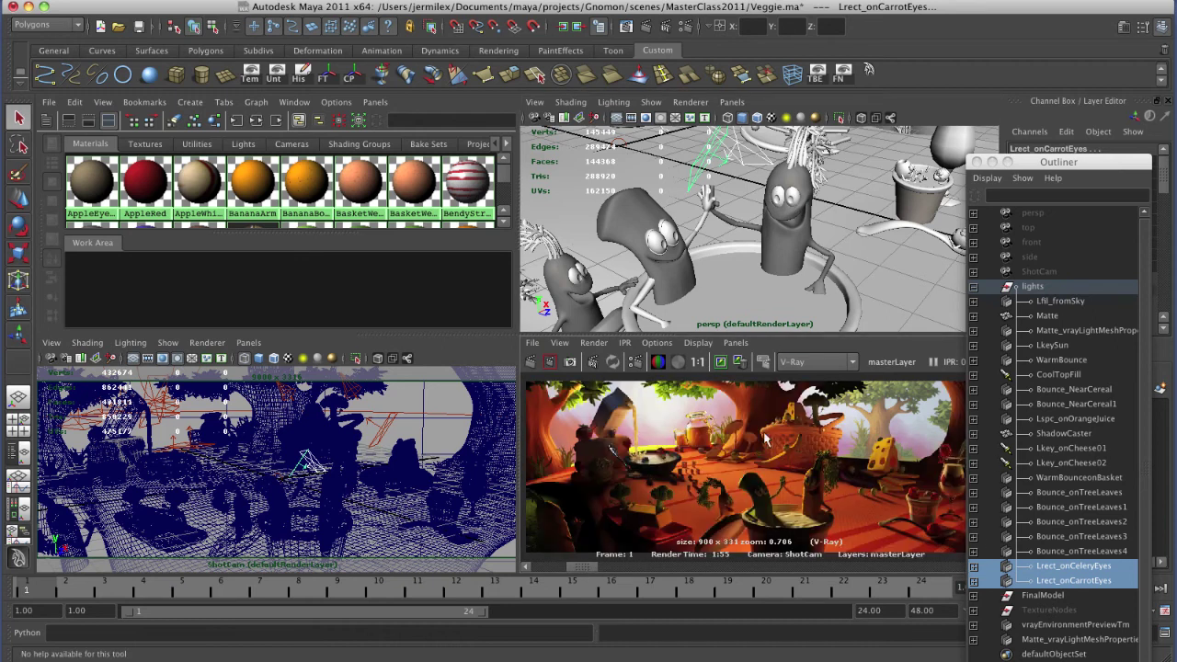
- Move the Outliner aside and compare the two stored renders of the fully lit picnic scene at full size
{"action": "left_click_drag", "start_coordinate": [1017, 164], "coordinate": [1160, 301]}
{"action": "key", "text": "space"}
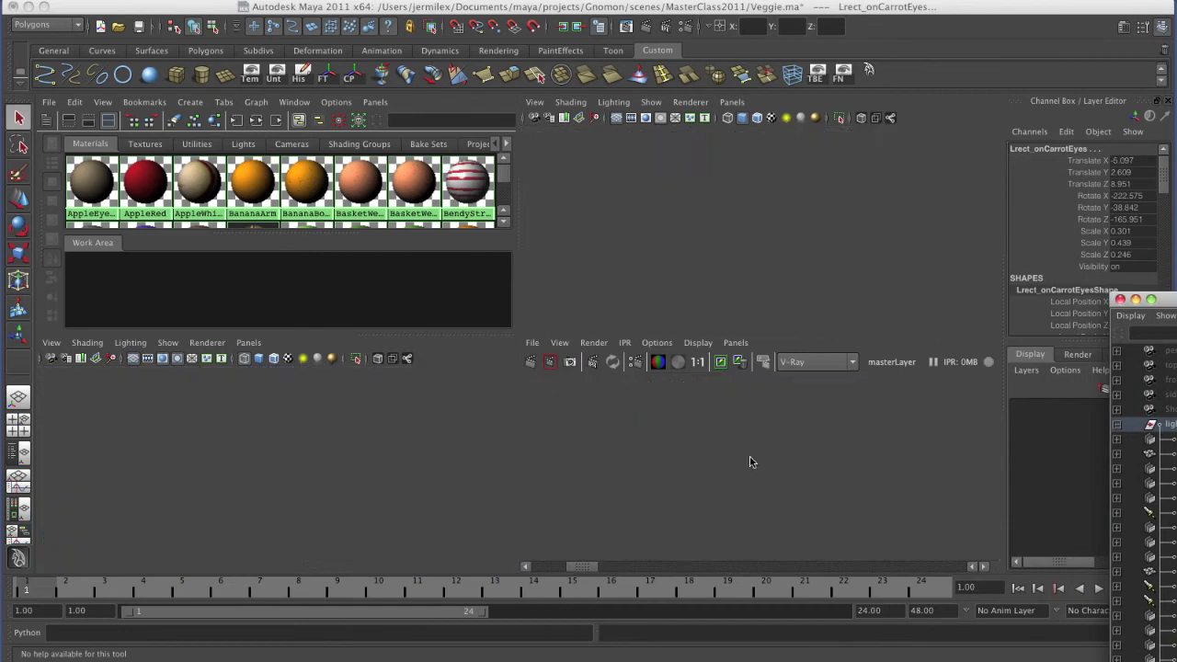
{"action": "right_click_drag", "start_coordinate": [468, 415], "coordinate": [727, 437], "text": "alt"}
{"action": "middle_click_drag", "start_coordinate": [726, 437], "coordinate": [758, 427], "text": "alt"}
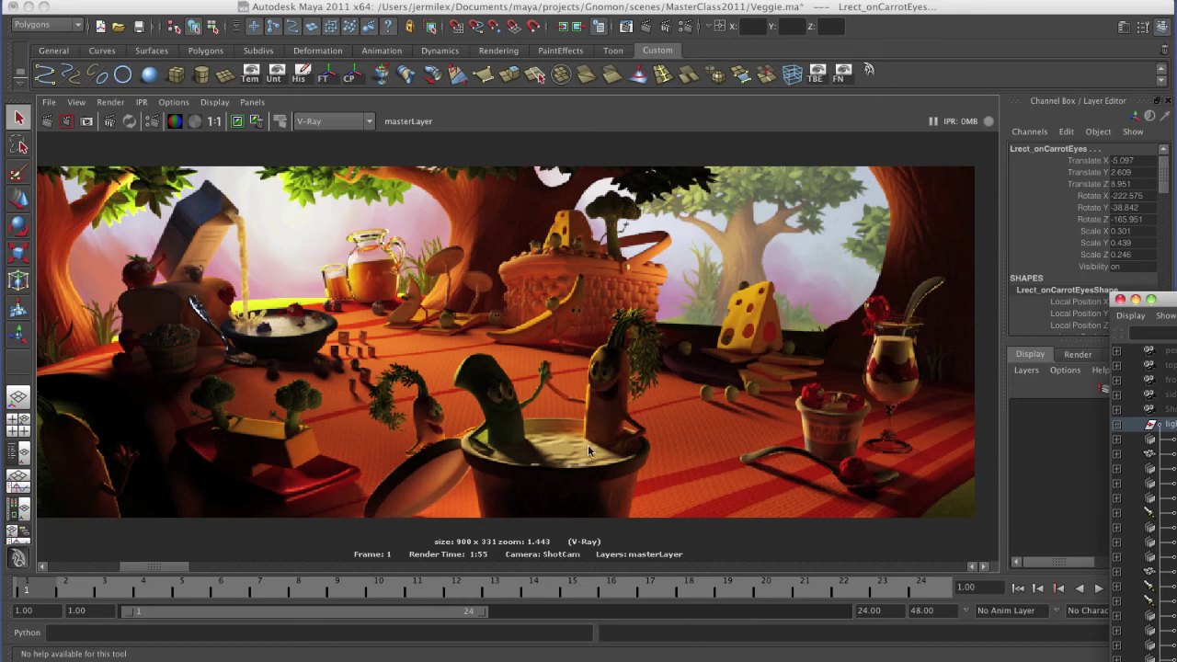
{"action": "left_click_drag", "start_coordinate": [147, 568], "coordinate": [107, 572]}
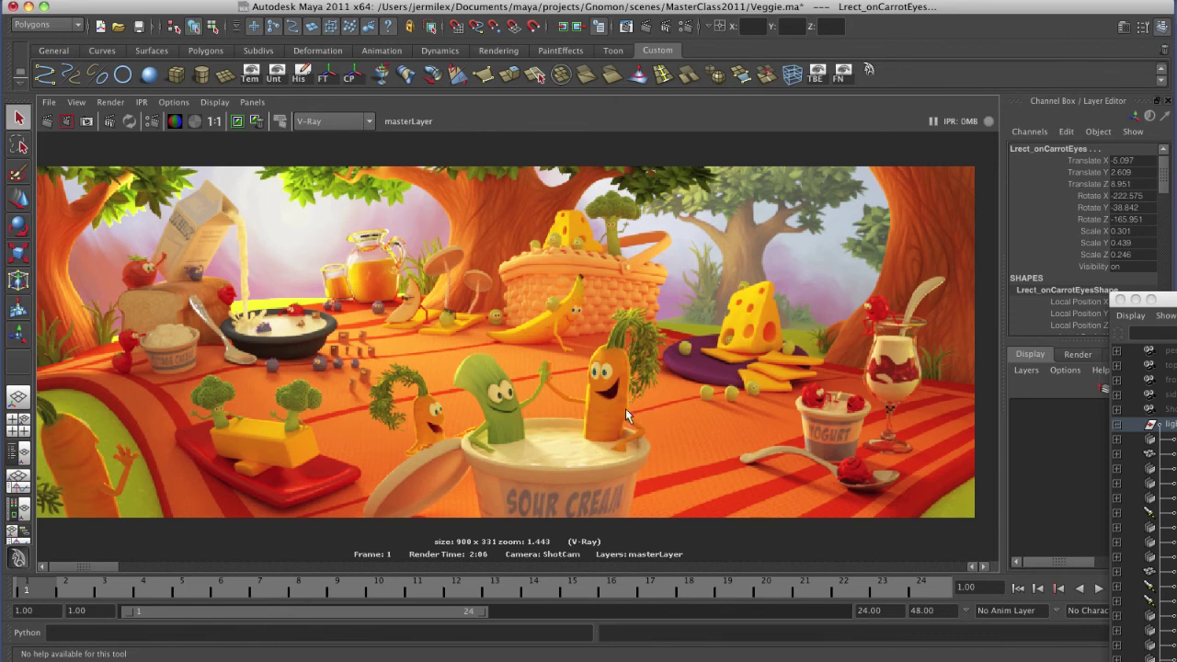
- Select the CarrotBody mesh of the carrot character and graph its shading network enlarged in the Hypershade work area
{"action": "key", "text": "space"}
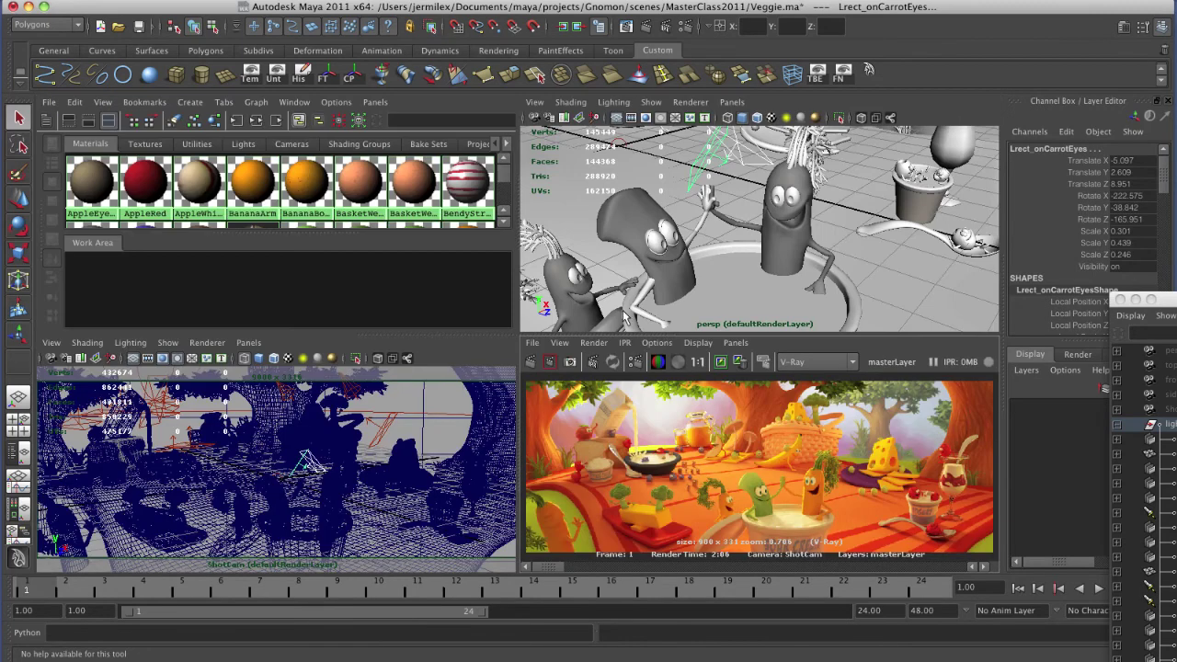
{"action": "left_click", "coordinate": [765, 237]}
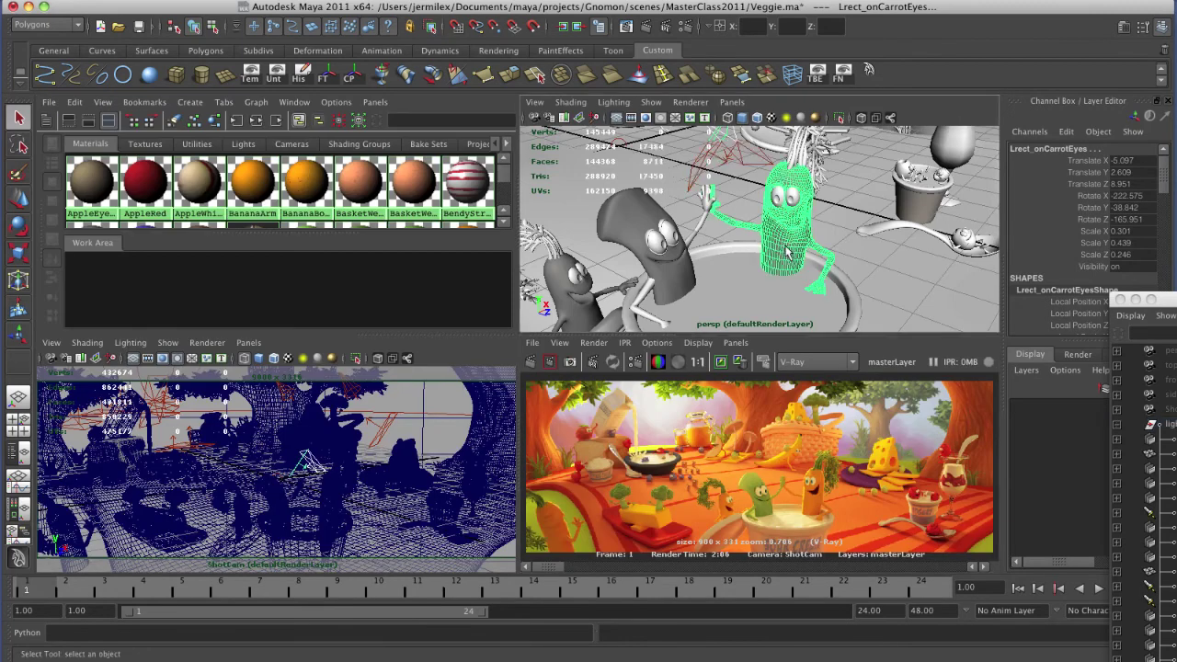
{"action": "left_click", "coordinate": [216, 122]}
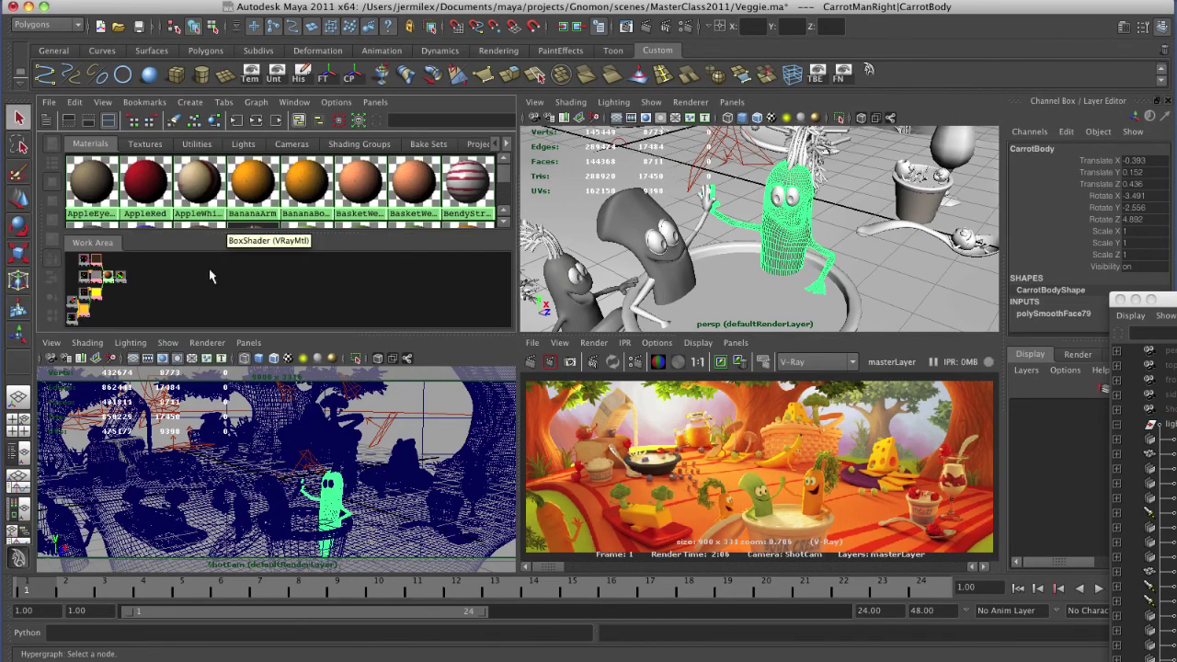
{"action": "left_click", "coordinate": [88, 121]}
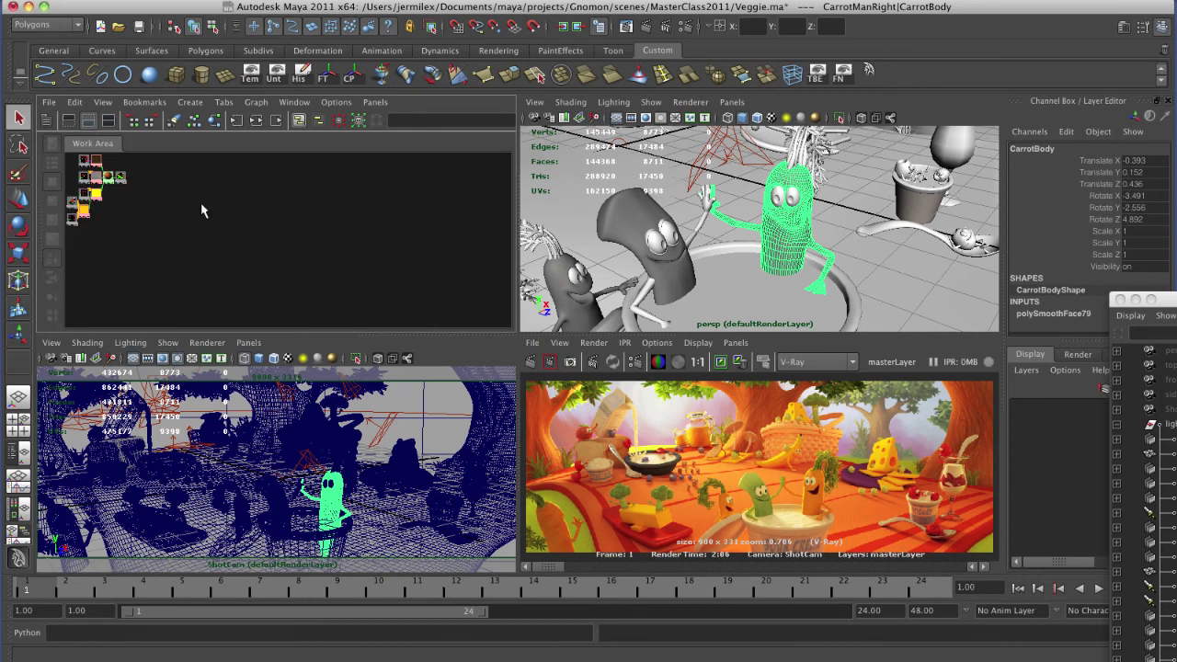
{"action": "key", "text": "space"}
{"action": "key", "text": "a"}
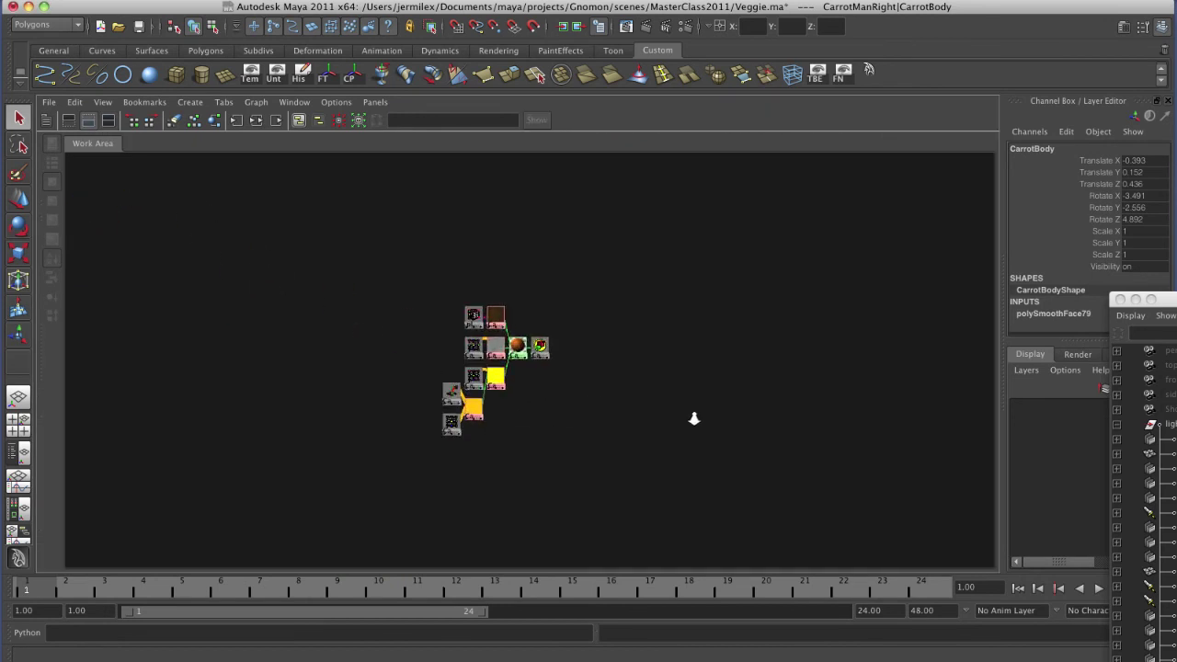
{"action": "middle_click_drag", "start_coordinate": [594, 439], "coordinate": [633, 408], "text": "alt"}
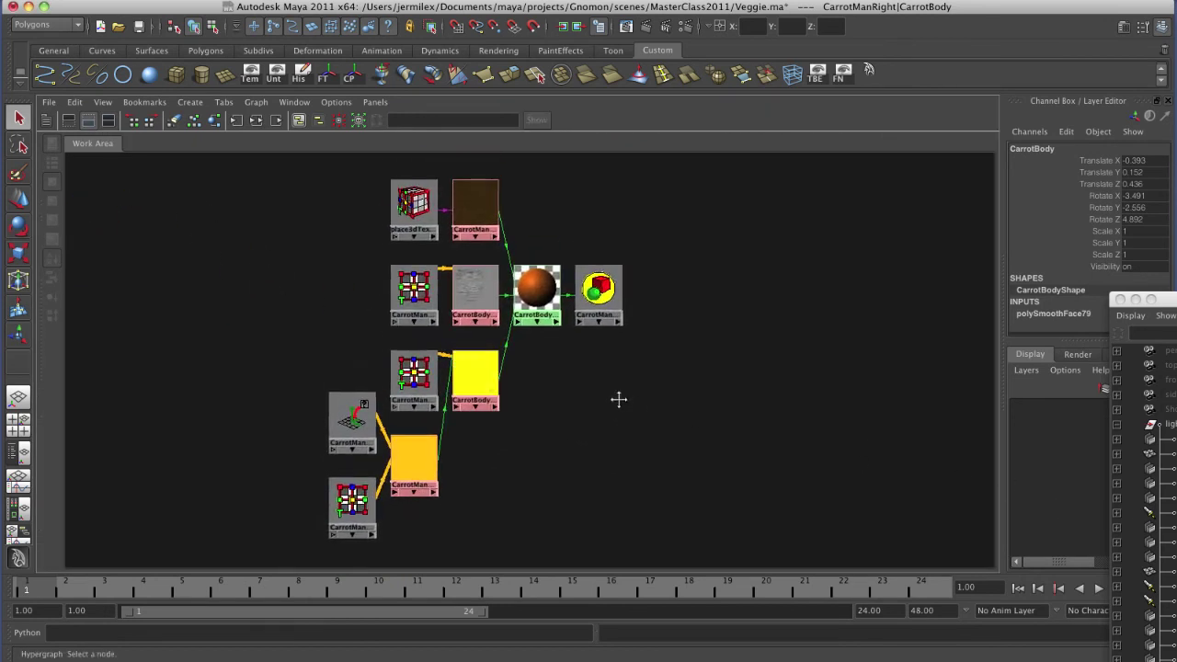
- Inspect the CarrotBodyBump texture, the CarrotMan03_ramp5 colours and the CarrotMan03_samplerInfo2 attributes in the carrot's shading network
{"action": "left_click_drag", "start_coordinate": [480, 288], "coordinate": [476, 287]}
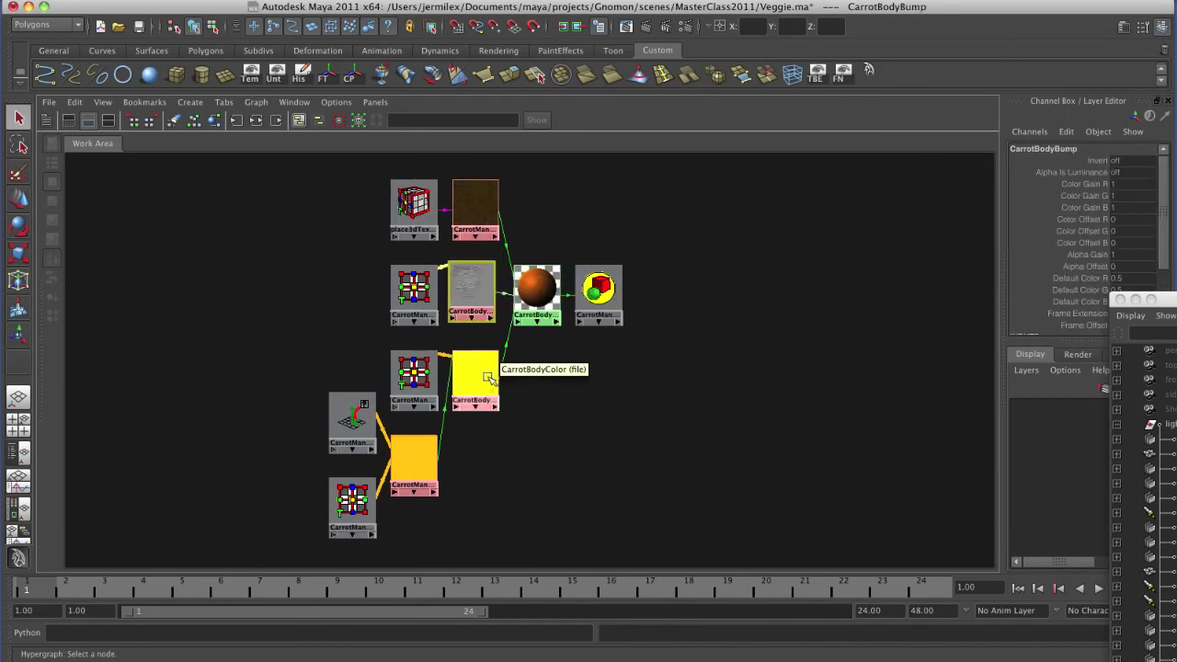
{"action": "left_click_drag", "start_coordinate": [416, 464], "coordinate": [440, 460]}
{"action": "double_click", "coordinate": [440, 460]}
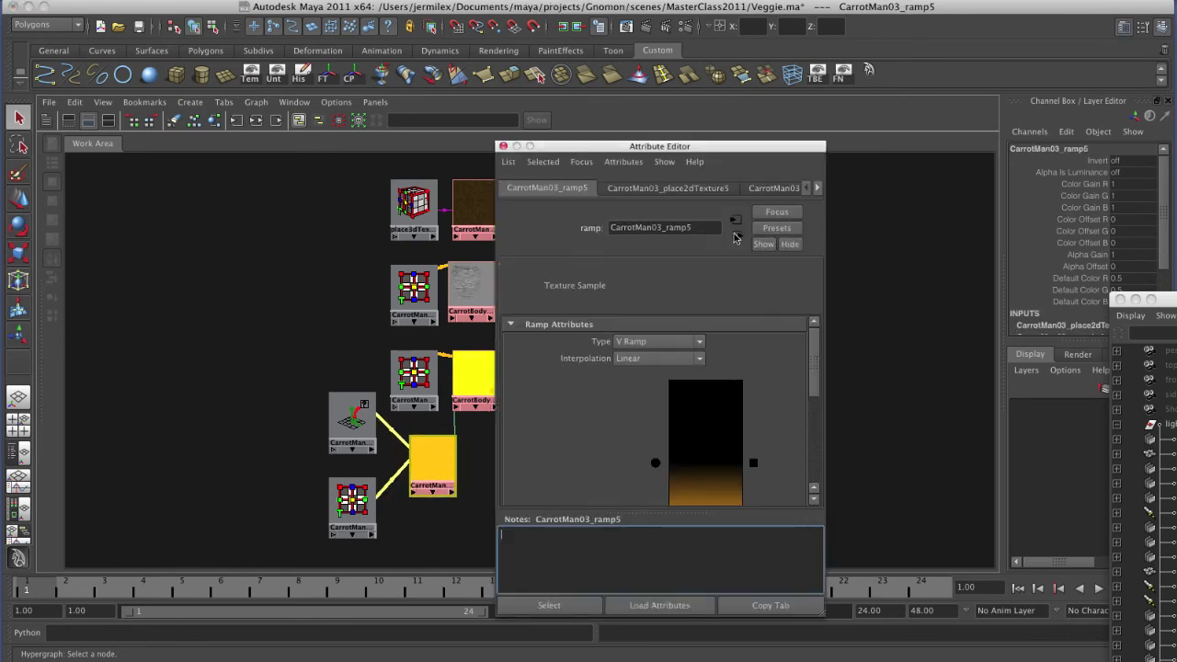
{"action": "scroll", "coordinate": [812, 376], "scroll_direction": "down", "scroll_amount": 1}
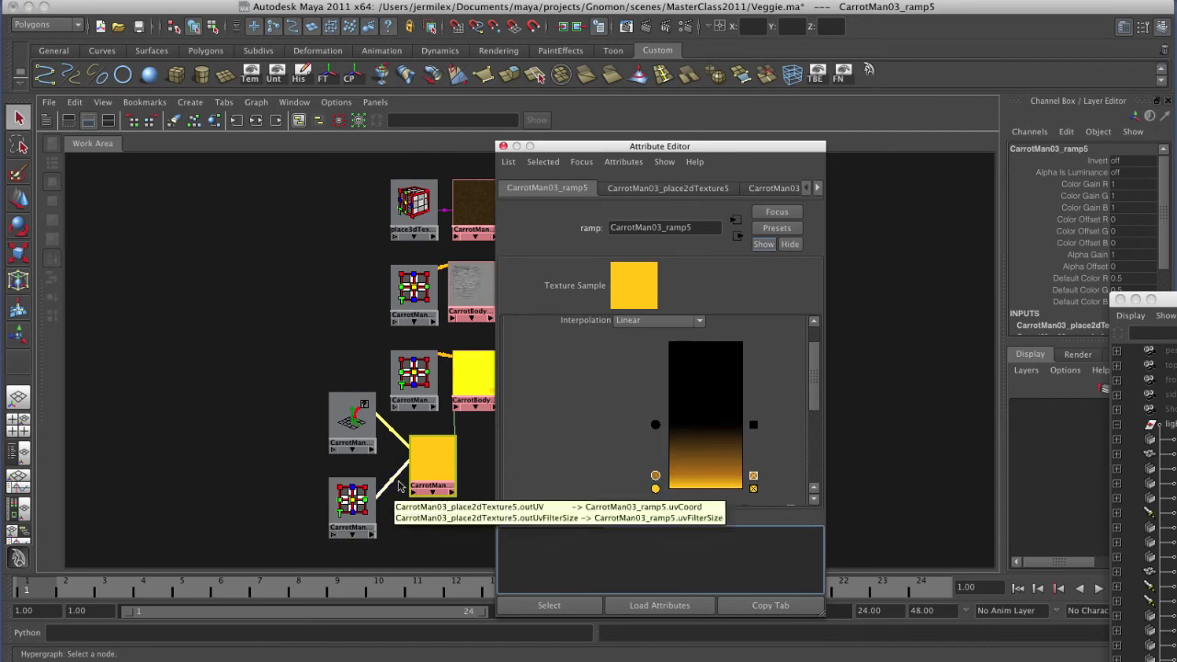
{"action": "left_click_drag", "start_coordinate": [354, 420], "coordinate": [306, 381]}
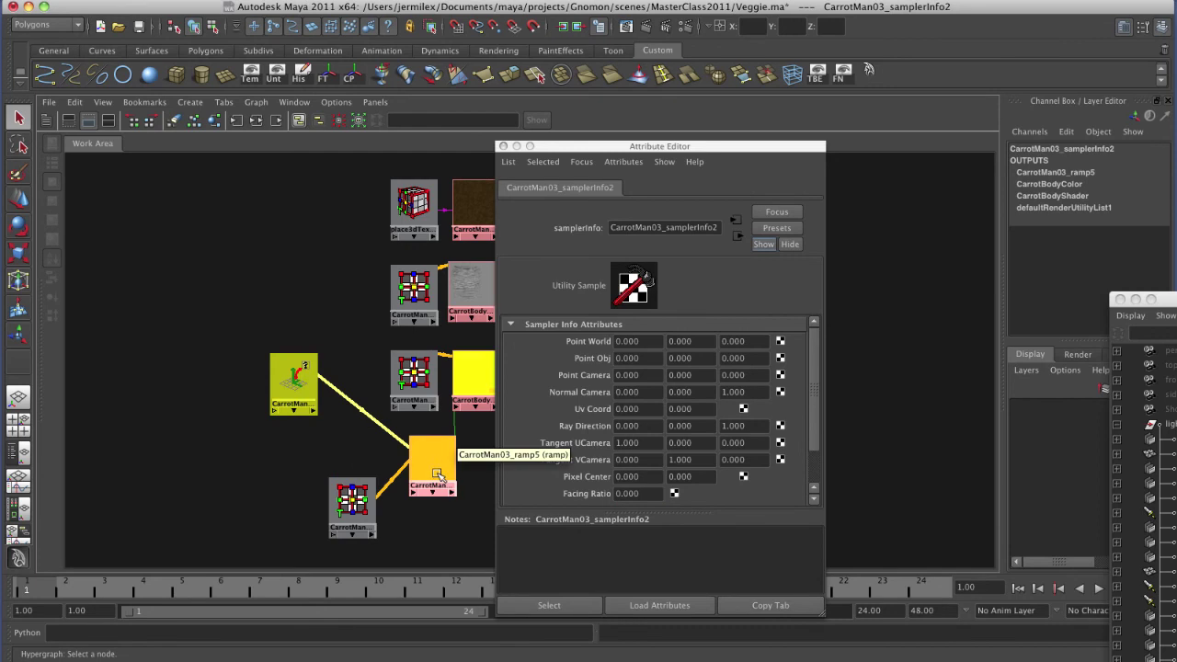
{"action": "left_click", "coordinate": [503, 146]}
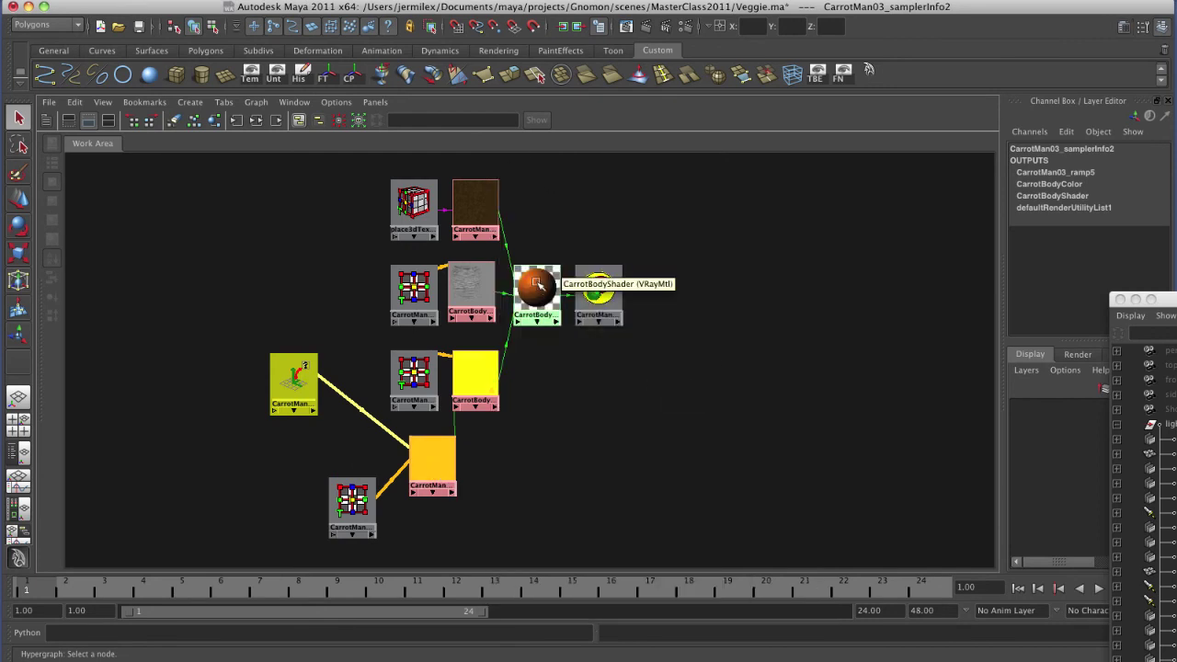
- Examine the CarrotBodyShader node, reselect the CarrotBody mesh, and view the celery and carrot characters close up in the stored render
{"action": "scroll", "coordinate": [525, 415], "scroll_direction": "up", "scroll_amount": 6}
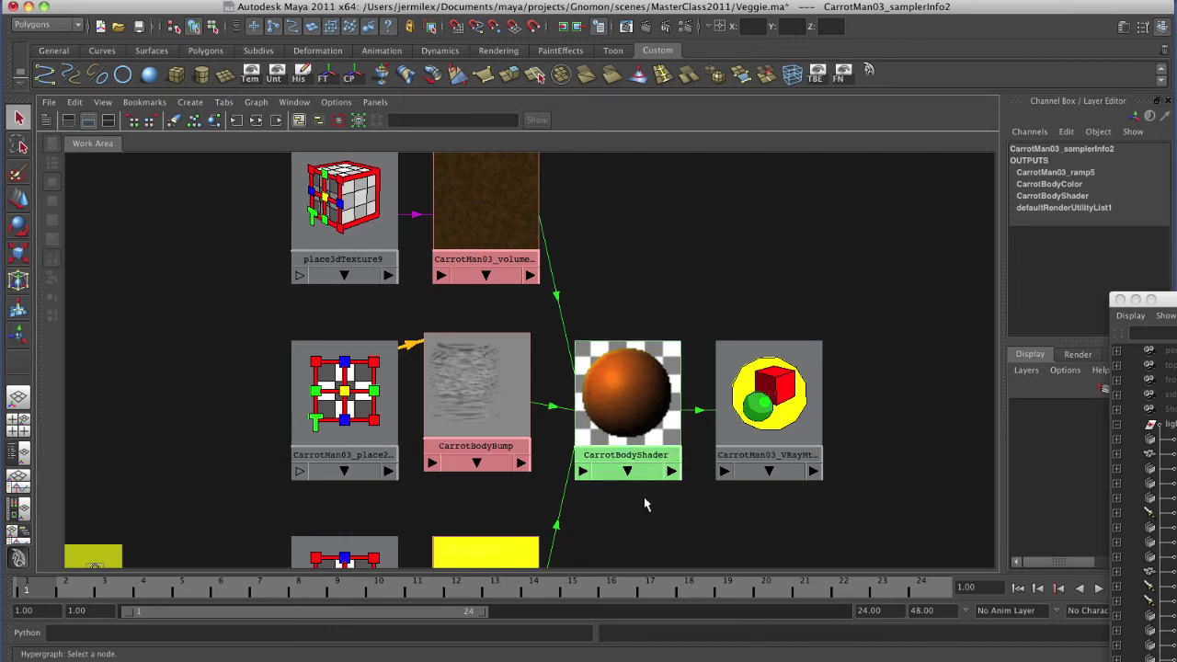
{"action": "key", "text": "space"}
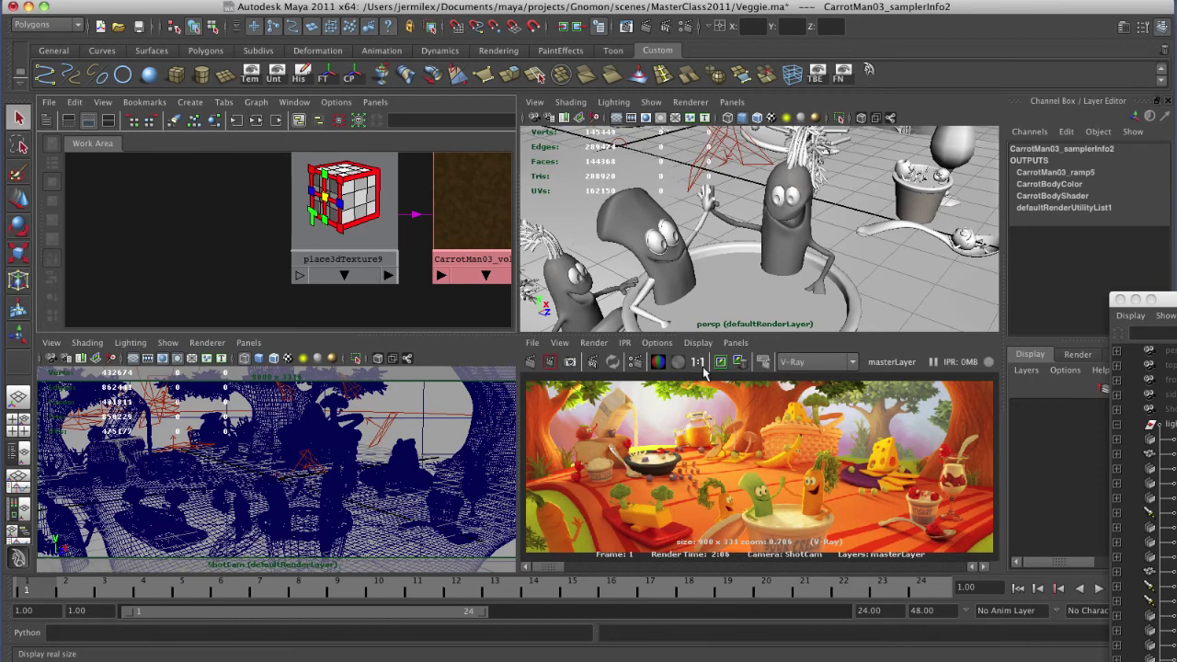
{"action": "left_click", "coordinate": [780, 251]}
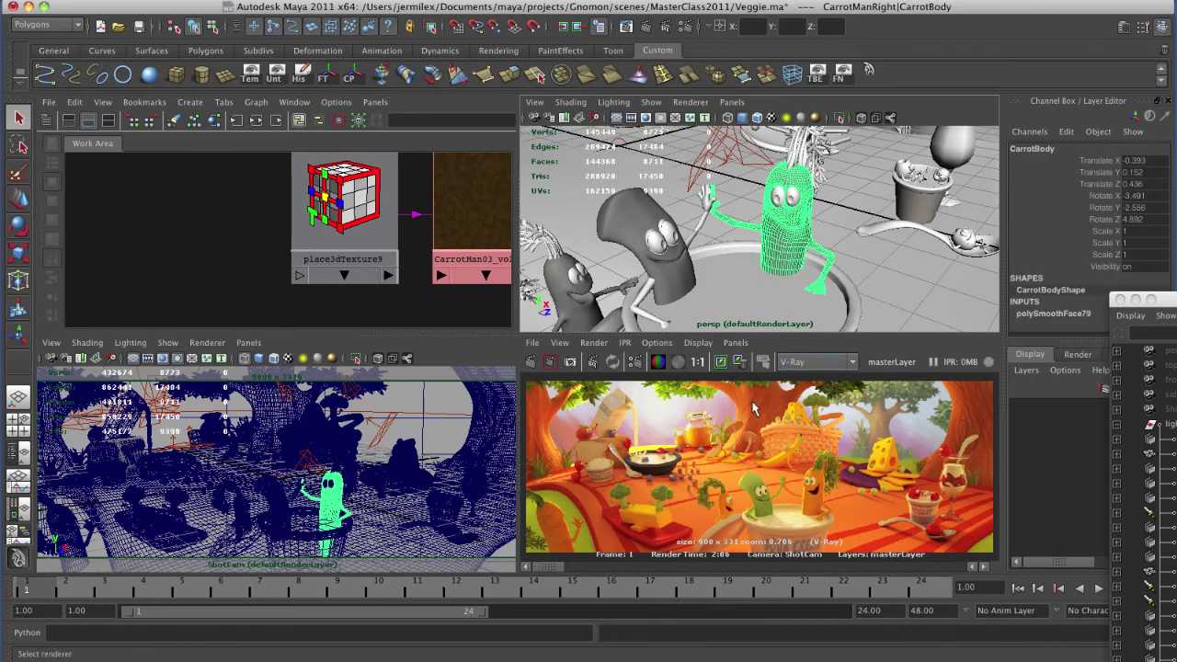
{"action": "scroll", "coordinate": [888, 480], "scroll_direction": "up", "scroll_amount": 5}
{"action": "scroll", "coordinate": [888, 480], "scroll_direction": "up", "scroll_amount": 3}
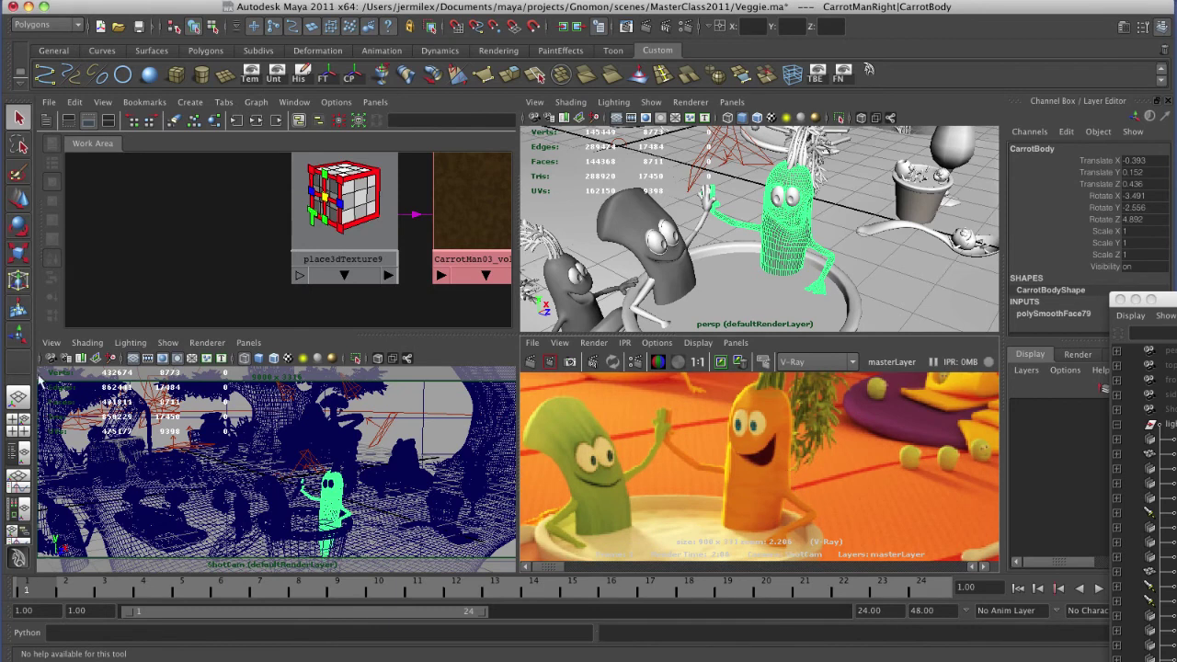
- Switch to Photoshop and show the BG characters and FG characters layers in DairySeason11k.psd
{"action": "mouse_move", "coordinate": [3, 398]}
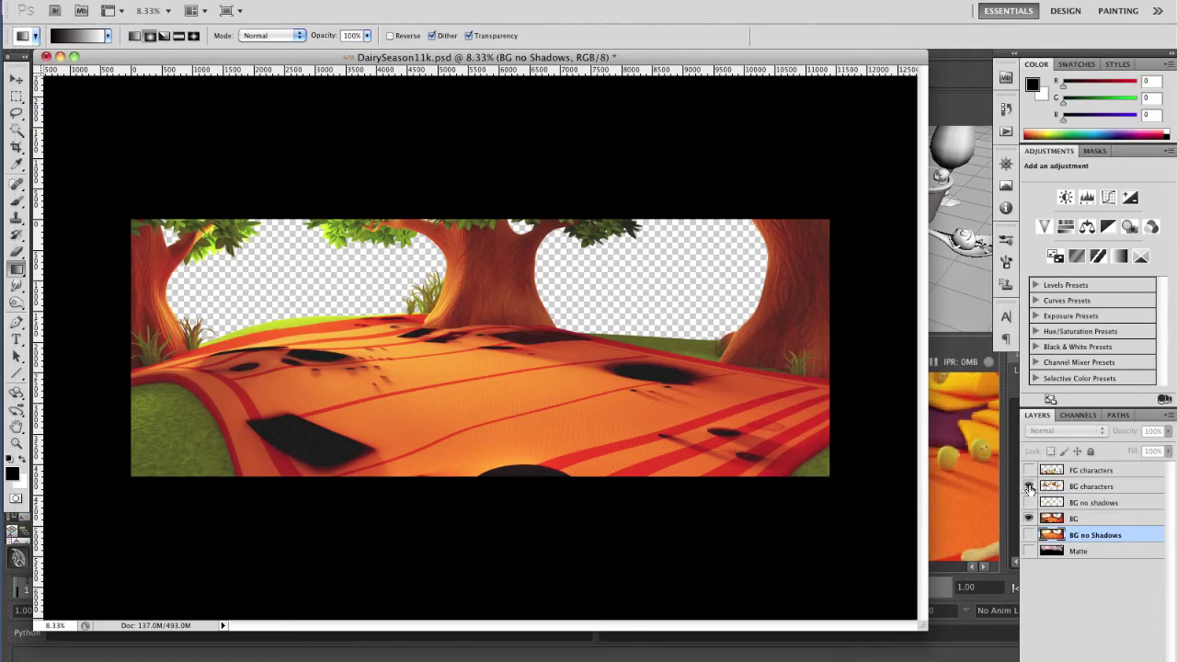
{"action": "left_click", "coordinate": [1029, 487]}
{"action": "left_click", "coordinate": [1029, 471]}
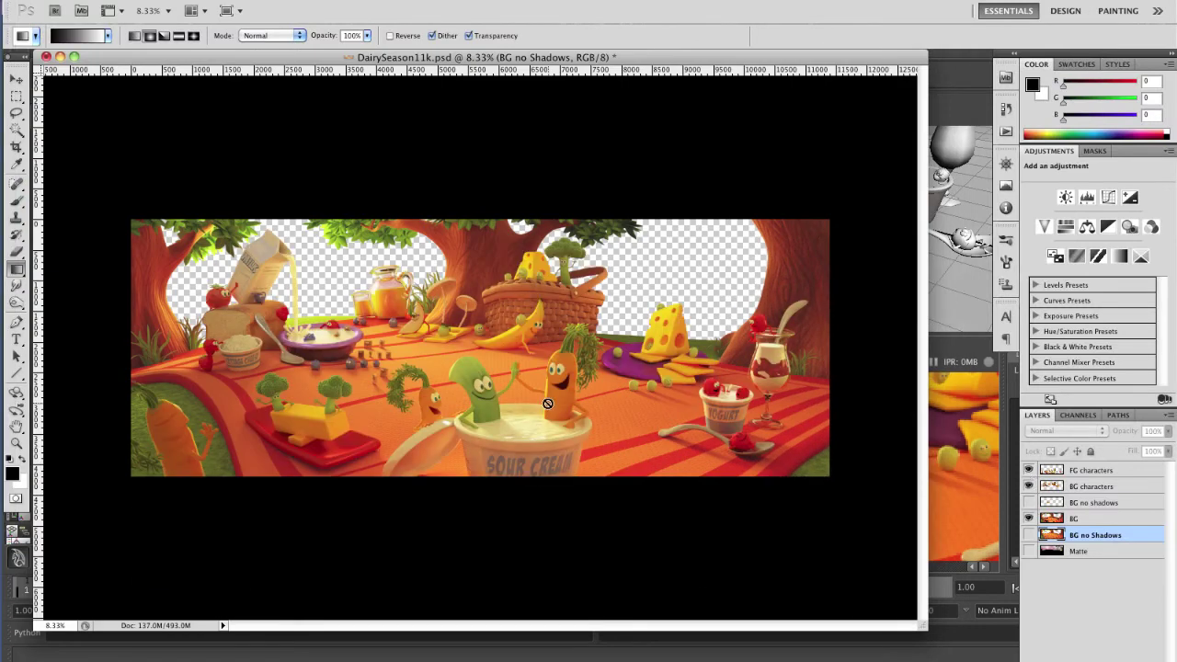
- View the composite at actual pixels and examine the celery's and carrot's joined hands and the carrot's face
{"action": "left_click", "coordinate": [15, 442]}
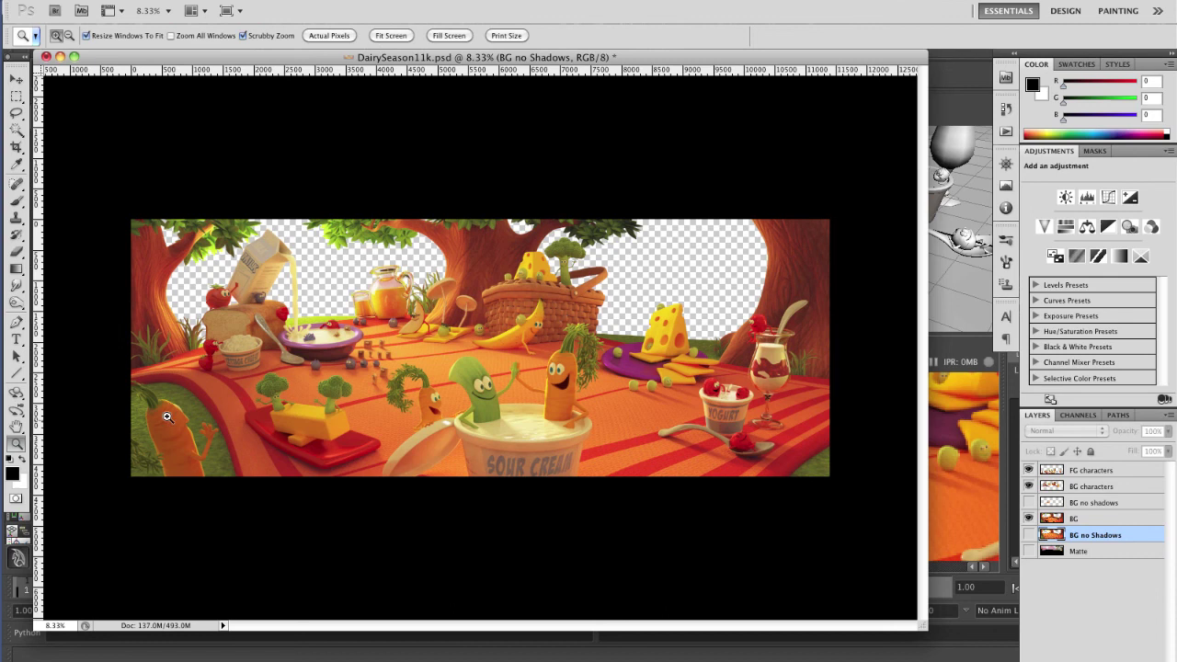
{"action": "left_click", "coordinate": [328, 35]}
{"action": "left_click_drag", "start_coordinate": [652, 557], "coordinate": [723, 355]}
{"action": "left_click_drag", "start_coordinate": [707, 526], "coordinate": [697, 305]}
{"action": "left_click_drag", "start_coordinate": [817, 463], "coordinate": [445, 470]}
{"action": "left_click_drag", "start_coordinate": [595, 466], "coordinate": [462, 465]}
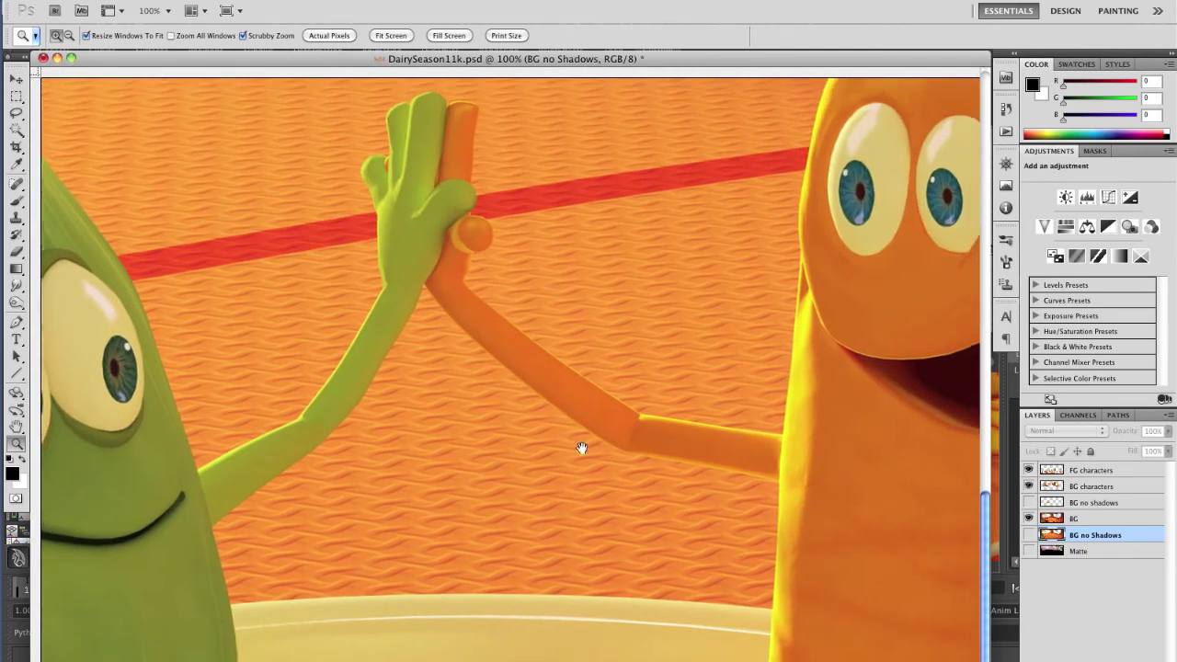
{"action": "left_click_drag", "start_coordinate": [665, 463], "coordinate": [534, 505]}
{"action": "left_click_drag", "start_coordinate": [778, 224], "coordinate": [696, 382]}
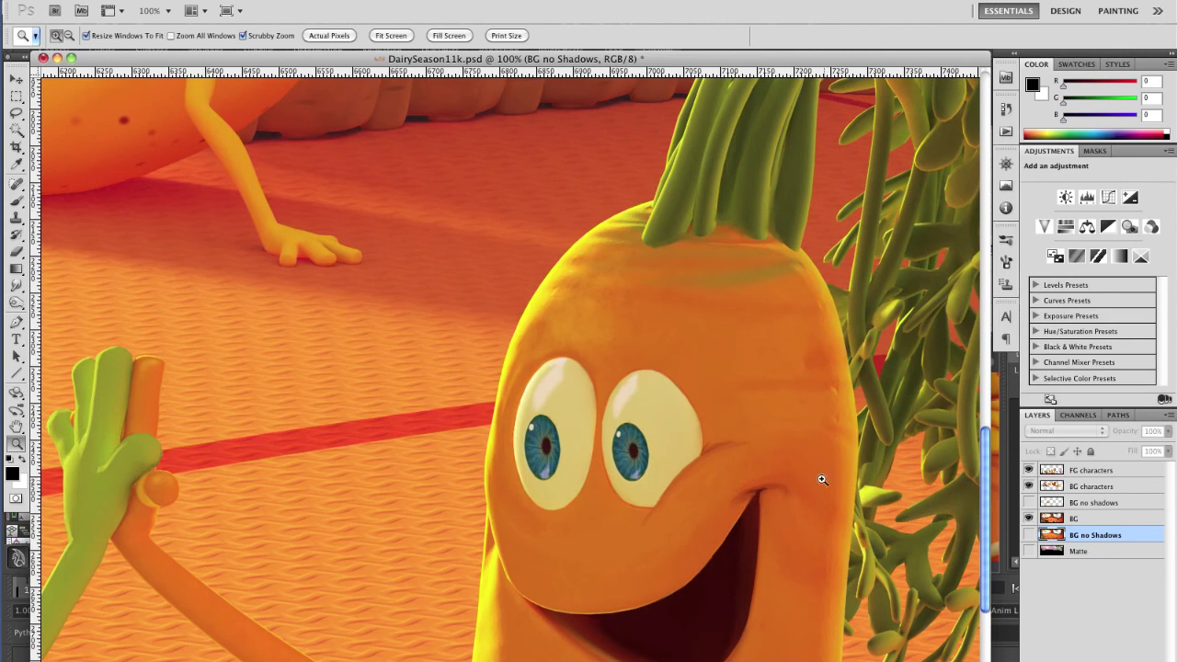
- Examine the carrot's leafy greens and the purple cheese plate with its green characters at 100% zoom
{"action": "left_click_drag", "start_coordinate": [783, 479], "coordinate": [638, 517]}
{"action": "left_click_drag", "start_coordinate": [718, 437], "coordinate": [639, 515]}
{"action": "mouse_move", "coordinate": [767, 406]}
{"action": "left_mouse_down"}
{"action": "mouse_move", "coordinate": [743, 416]}
{"action": "mouse_move", "coordinate": [491, 321]}
{"action": "left_mouse_up"}
{"action": "left_click_drag", "start_coordinate": [875, 439], "coordinate": [527, 304]}
{"action": "left_click_drag", "start_coordinate": [791, 455], "coordinate": [756, 447]}
{"action": "key", "text": "ctrl+r"}
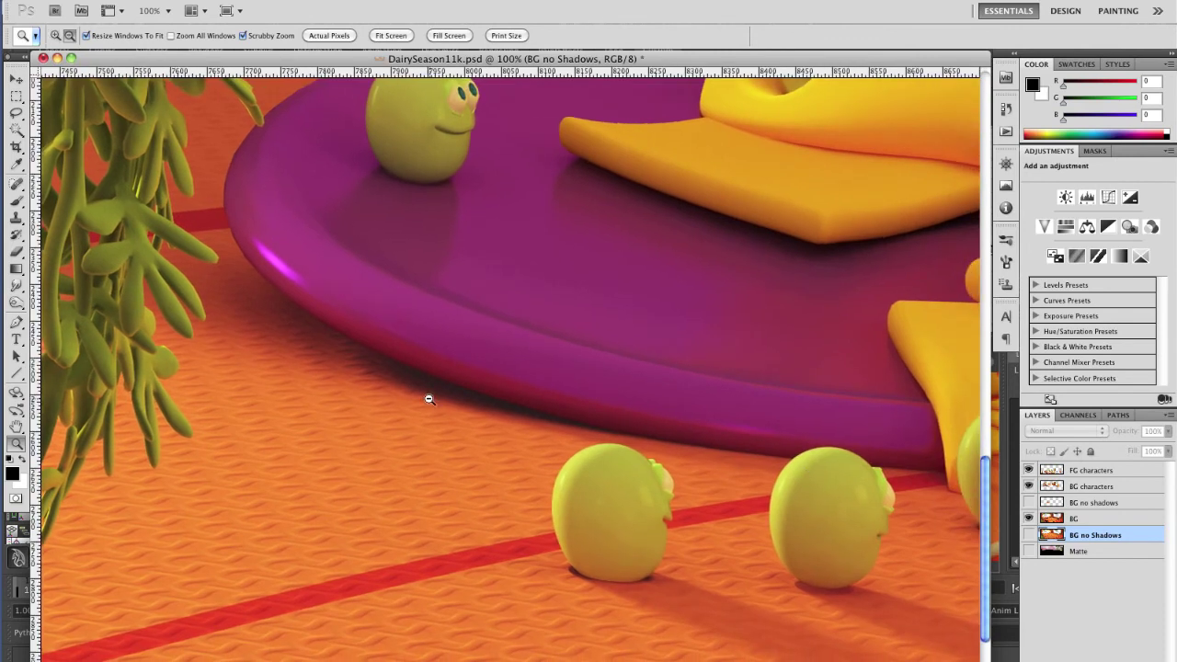
- Reduce the zoom to 50% and show the Matte layer behind the scene
{"action": "left_click", "coordinate": [429, 399], "text": "alt"}
{"action": "left_click", "coordinate": [429, 400], "text": "alt"}
{"action": "left_click_drag", "start_coordinate": [829, 492], "coordinate": [542, 423]}
{"action": "left_click", "coordinate": [1029, 550]}
- Examine the yogurt cup, the parfait glass with its red berry character, and the cheese wedge at 50% zoom
{"action": "left_click_drag", "start_coordinate": [763, 499], "coordinate": [573, 368]}
{"action": "scroll", "coordinate": [771, 541], "scroll_direction": "right", "scroll_amount": 5}
{"action": "scroll", "coordinate": [771, 541], "scroll_direction": "down", "scroll_amount": 2}
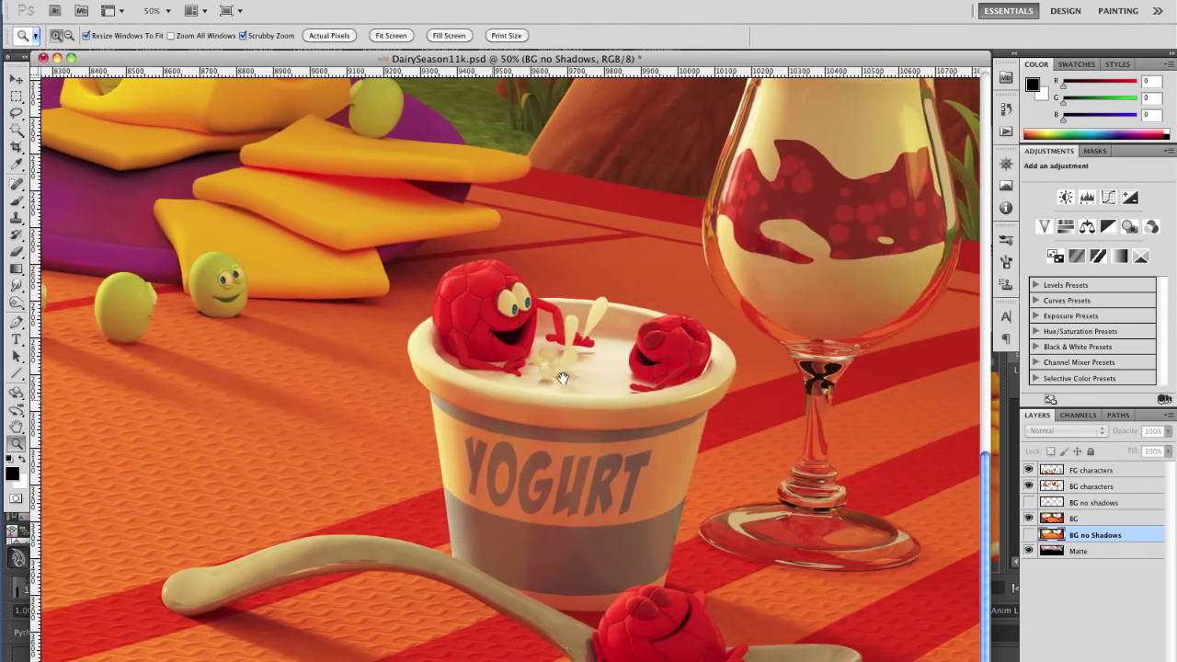
{"action": "scroll", "coordinate": [751, 395], "scroll_direction": "up", "scroll_amount": 4}
{"action": "scroll", "coordinate": [751, 396], "scroll_direction": "right", "scroll_amount": 2}
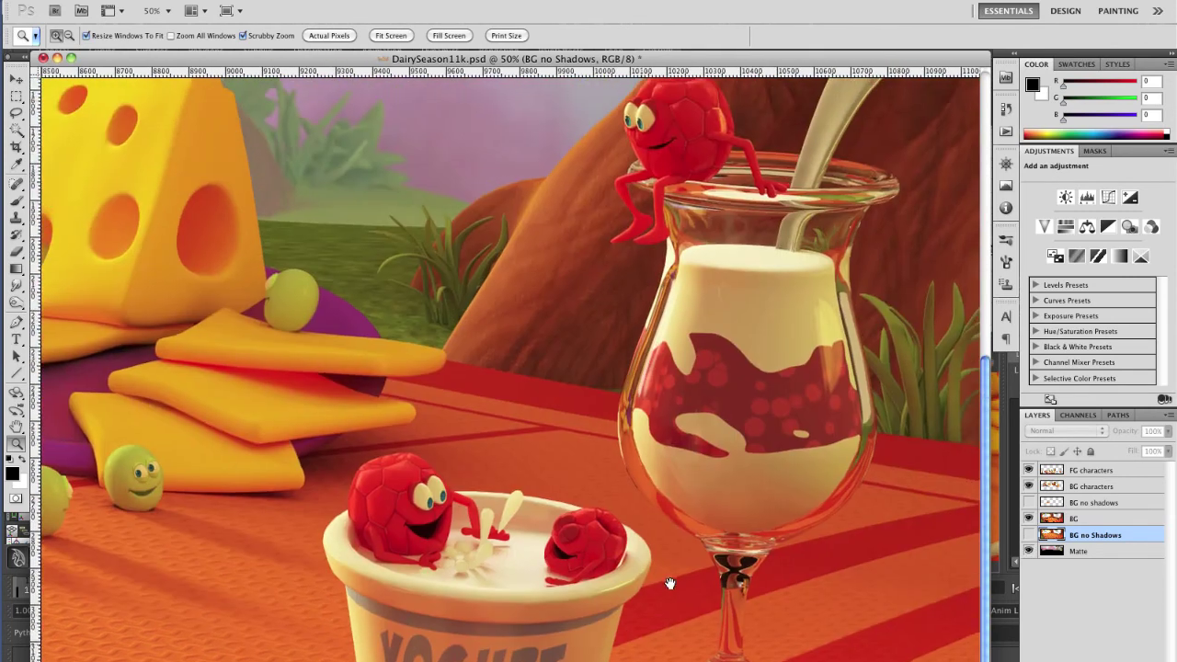
{"action": "scroll", "coordinate": [578, 408], "scroll_direction": "up", "scroll_amount": 4}
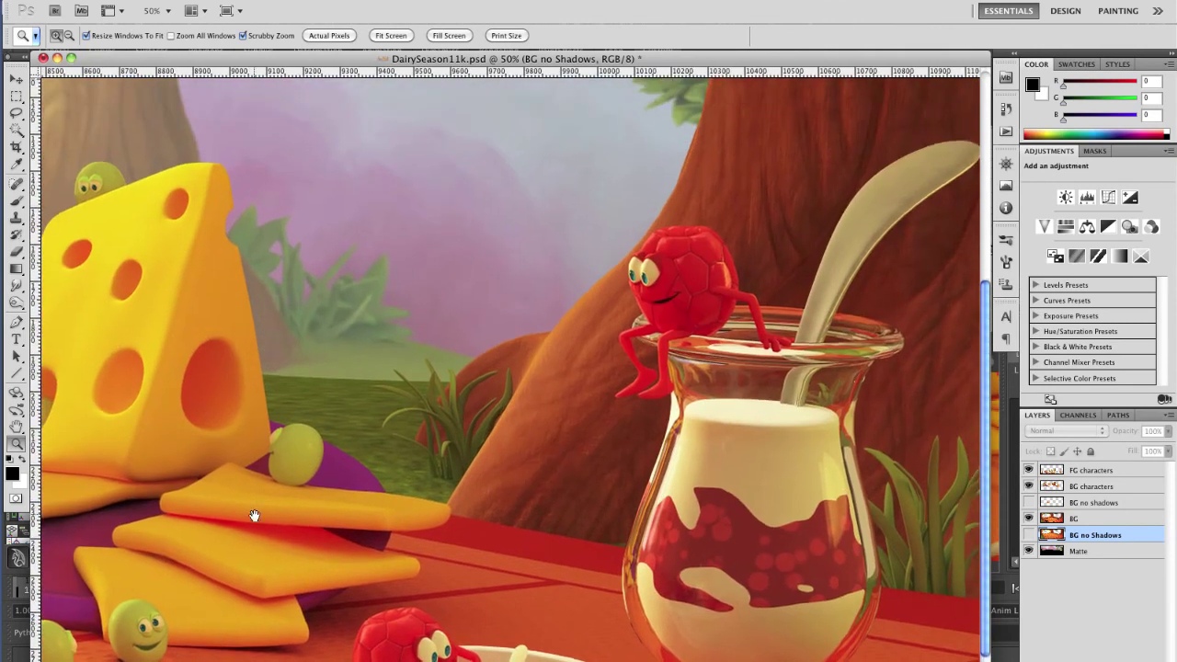
- Examine the banana and celery characters, the cereal bowl with the juice pitcher, and the bread with cottage cheese at 50% zoom
{"action": "left_click_drag", "start_coordinate": [255, 507], "coordinate": [844, 466]}
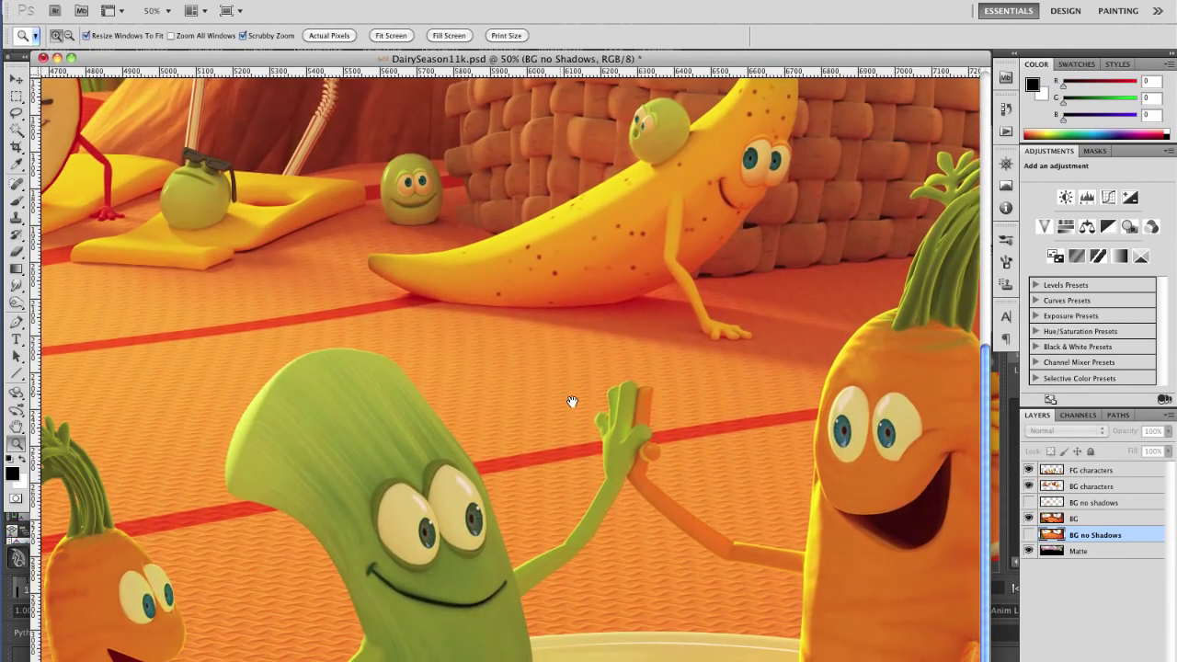
{"action": "left_click_drag", "start_coordinate": [570, 399], "coordinate": [746, 528]}
{"action": "left_click_drag", "start_coordinate": [432, 361], "coordinate": [655, 372]}
{"action": "left_click_drag", "start_coordinate": [435, 522], "coordinate": [724, 450]}
{"action": "left_click_drag", "start_coordinate": [289, 517], "coordinate": [416, 532]}
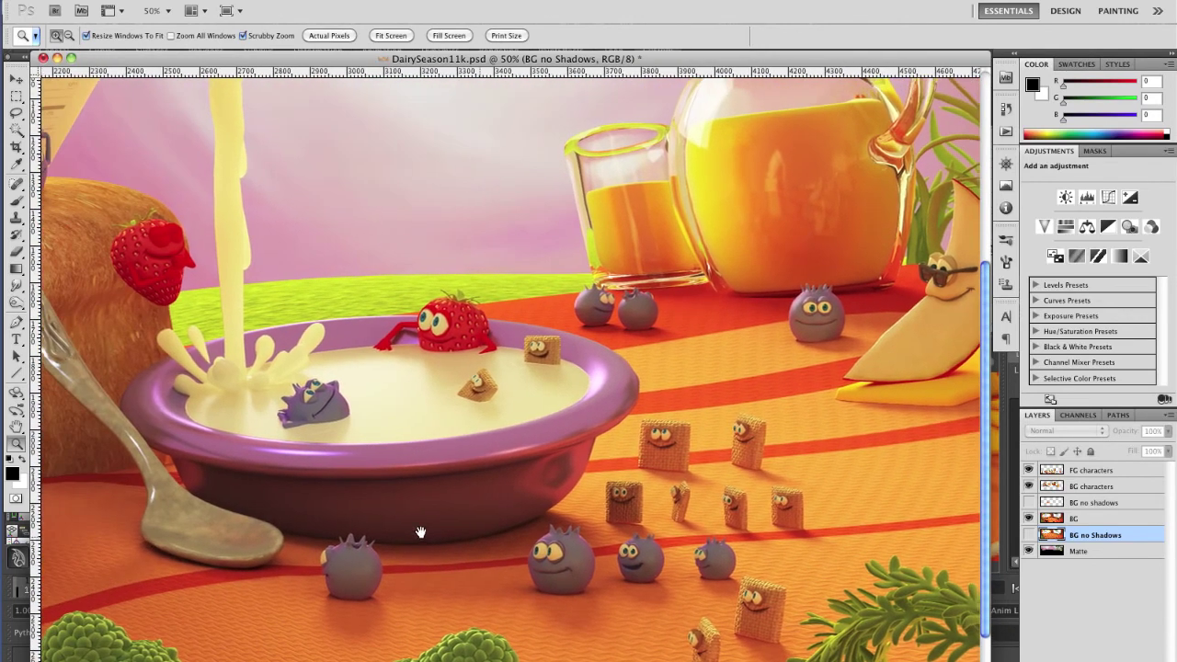
{"action": "left_click_drag", "start_coordinate": [331, 524], "coordinate": [638, 560]}
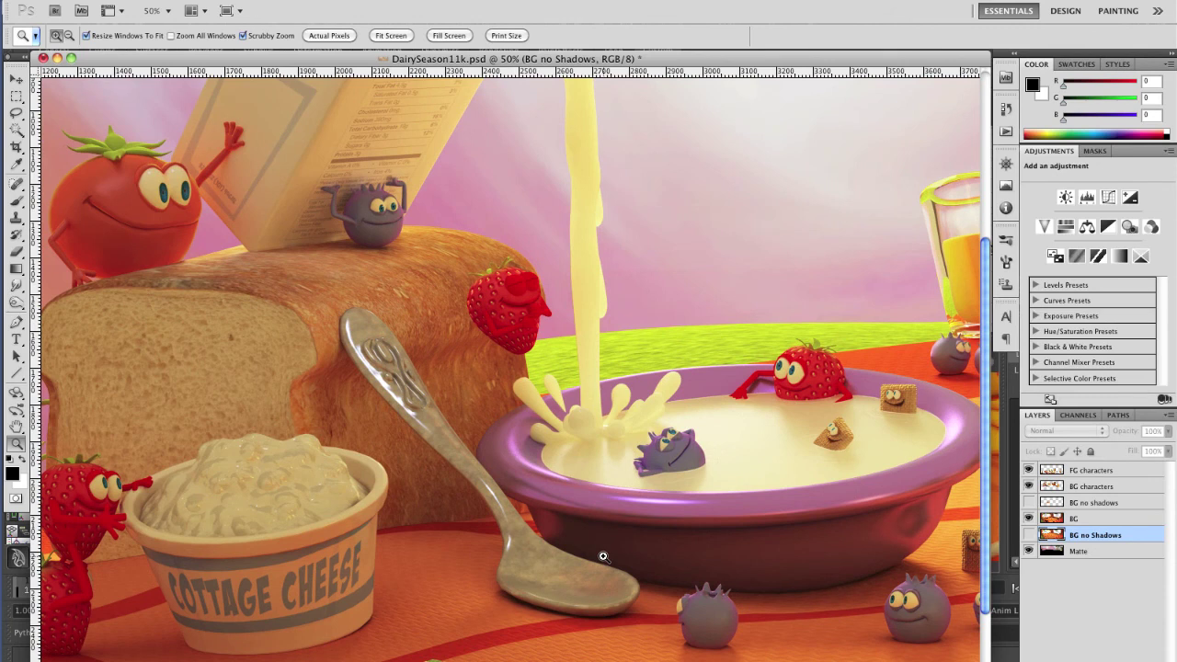
{"action": "left_click_drag", "start_coordinate": [444, 469], "coordinate": [709, 499]}
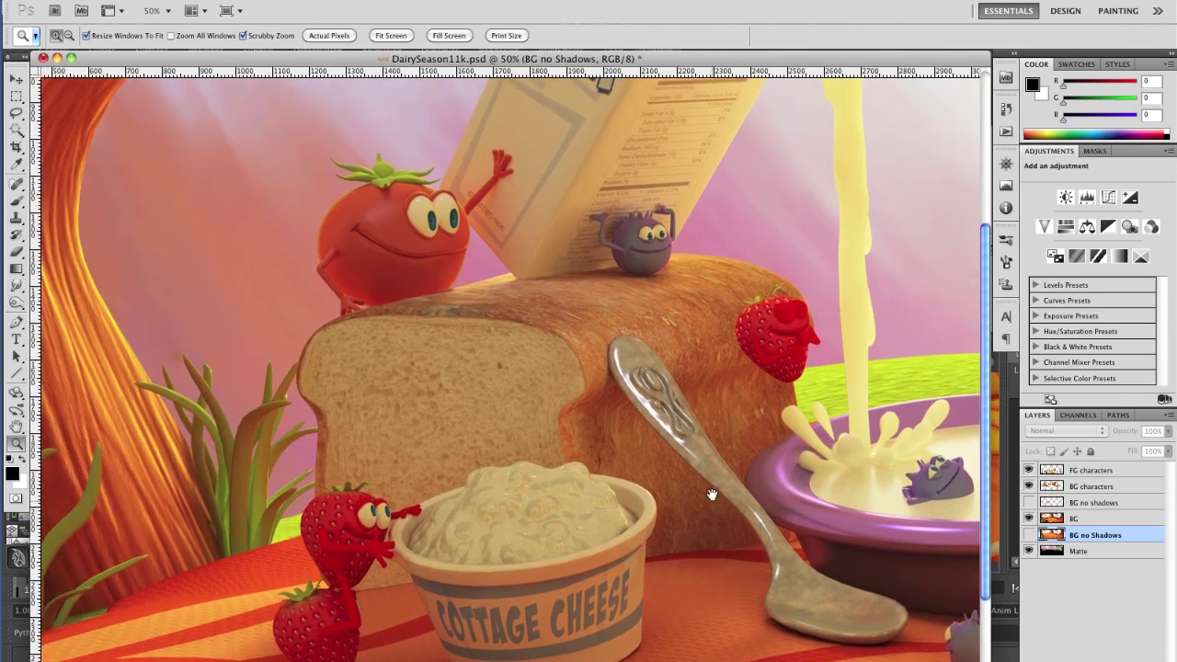
- View the whole picnic composite at 12.5% zoom and close DairySeason11k.psd
{"action": "left_click", "coordinate": [495, 416], "text": "alt"}
{"action": "left_click", "coordinate": [497, 413], "text": "alt"}
{"action": "left_click", "coordinate": [500, 411], "text": "alt"}
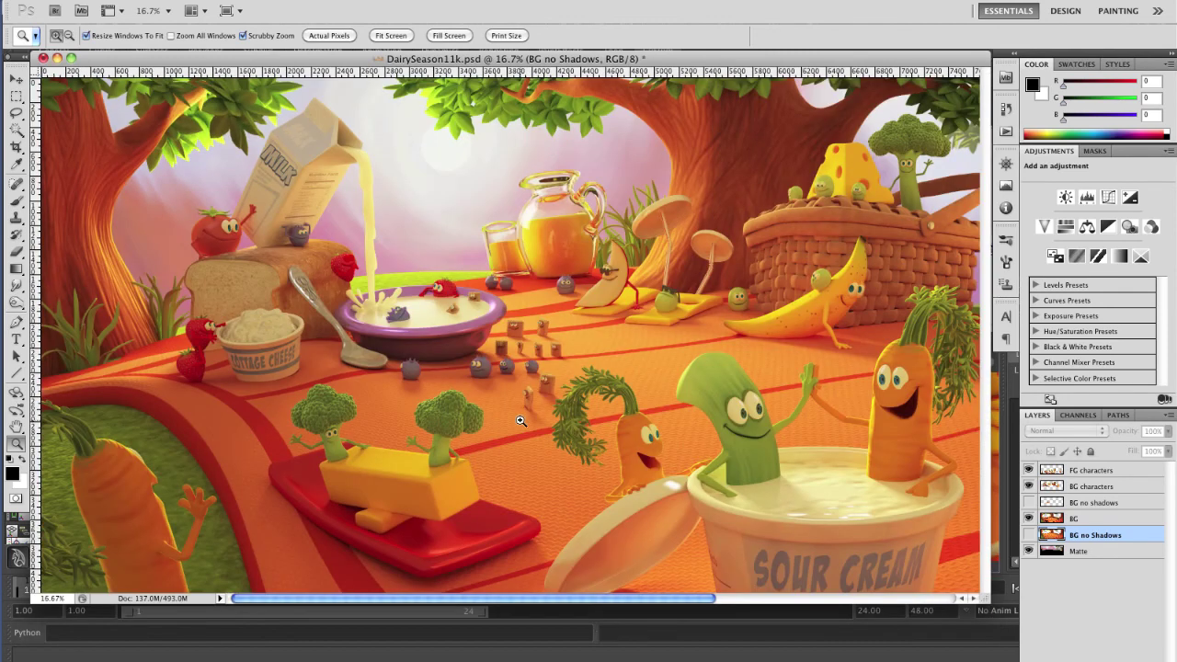
{"action": "left_click", "coordinate": [517, 386], "text": "alt"}
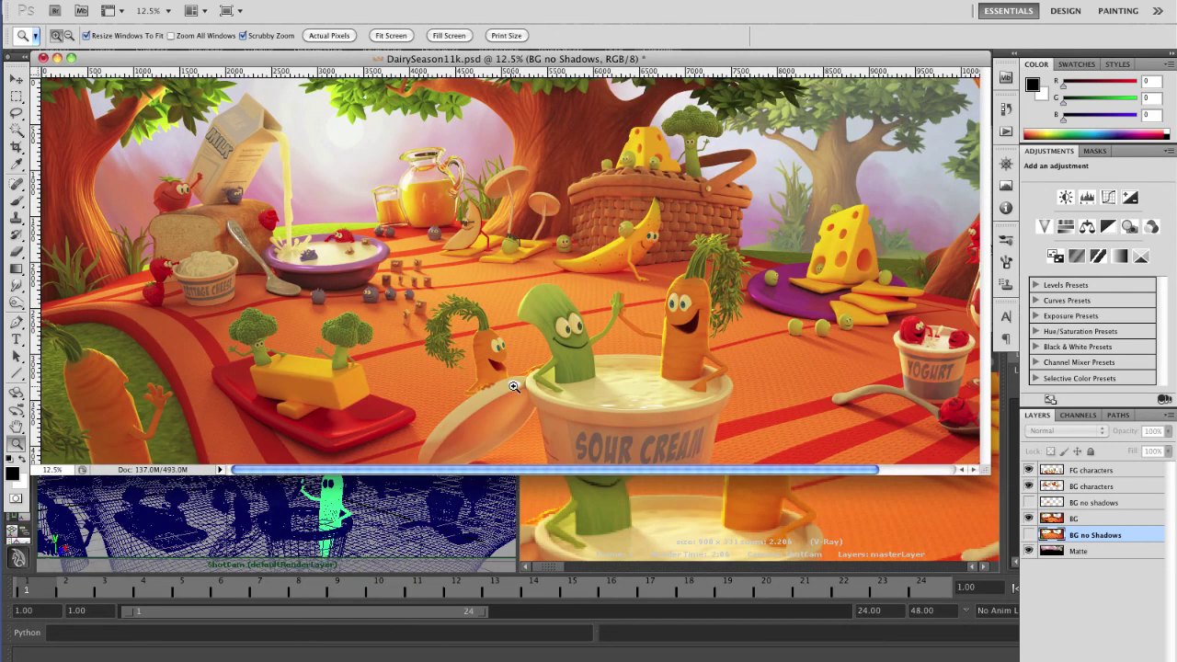
{"action": "left_click", "coordinate": [43, 58]}
{"action": "left_click", "coordinate": [557, 281]}
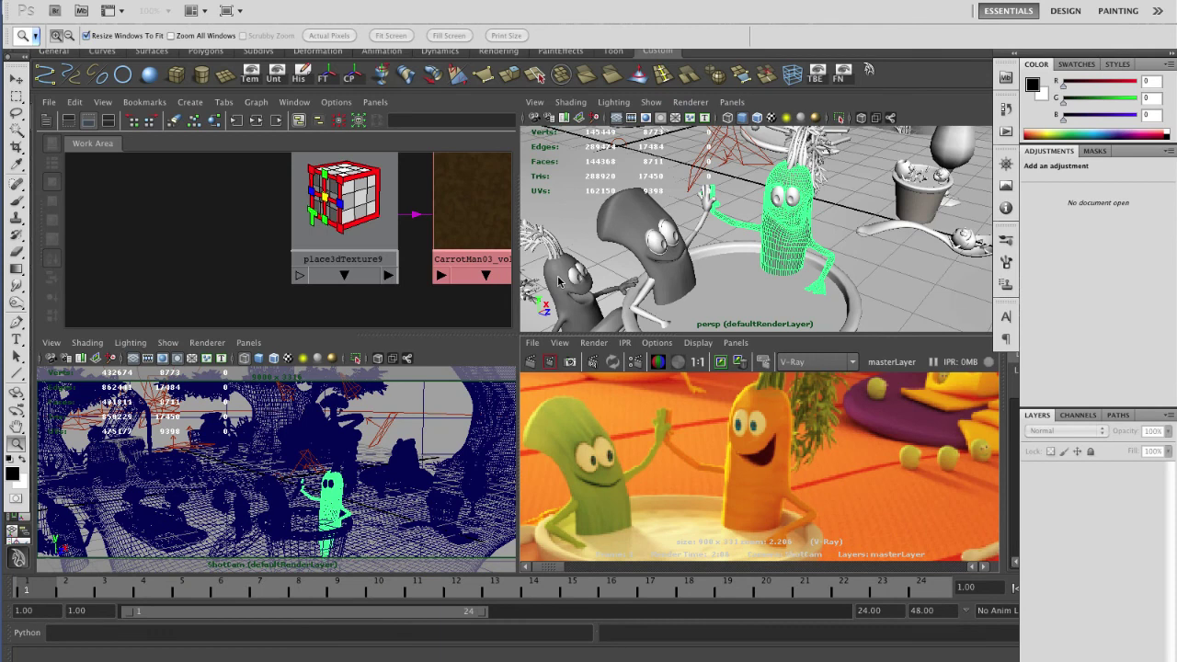
- Switch to Finder, select 001_Cottage01.jpg in the 006_animation folder, and preview it with Quick Look
{"action": "key", "text": "super+Tab"}
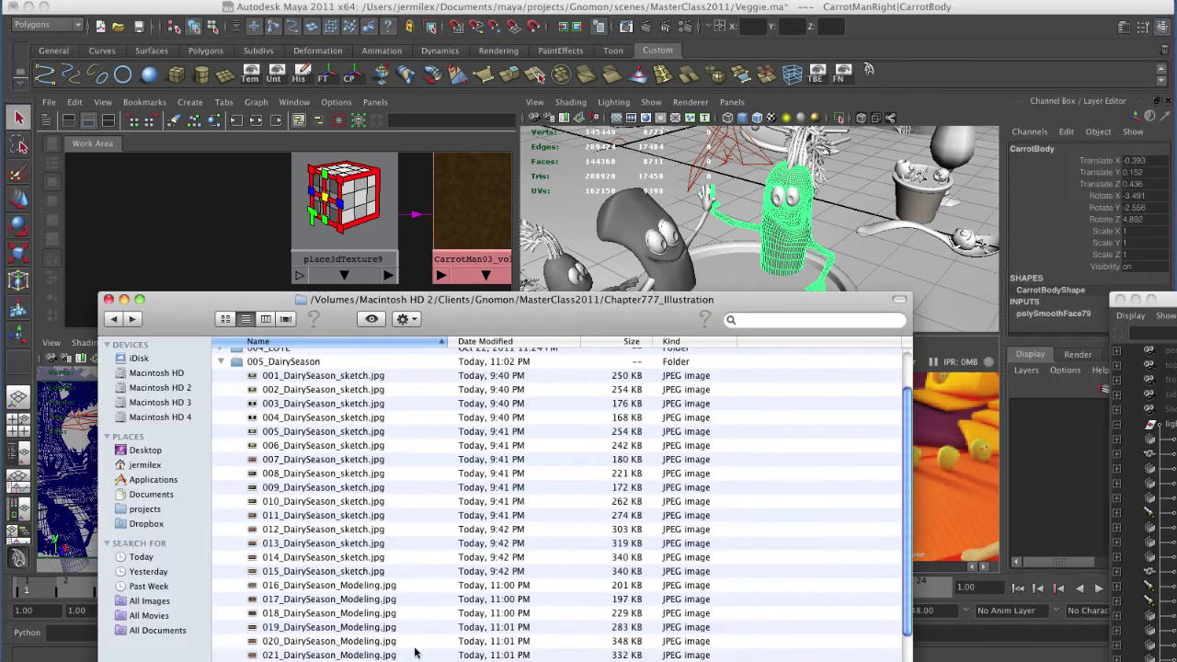
{"action": "left_click_drag", "start_coordinate": [907, 602], "coordinate": [907, 630]}
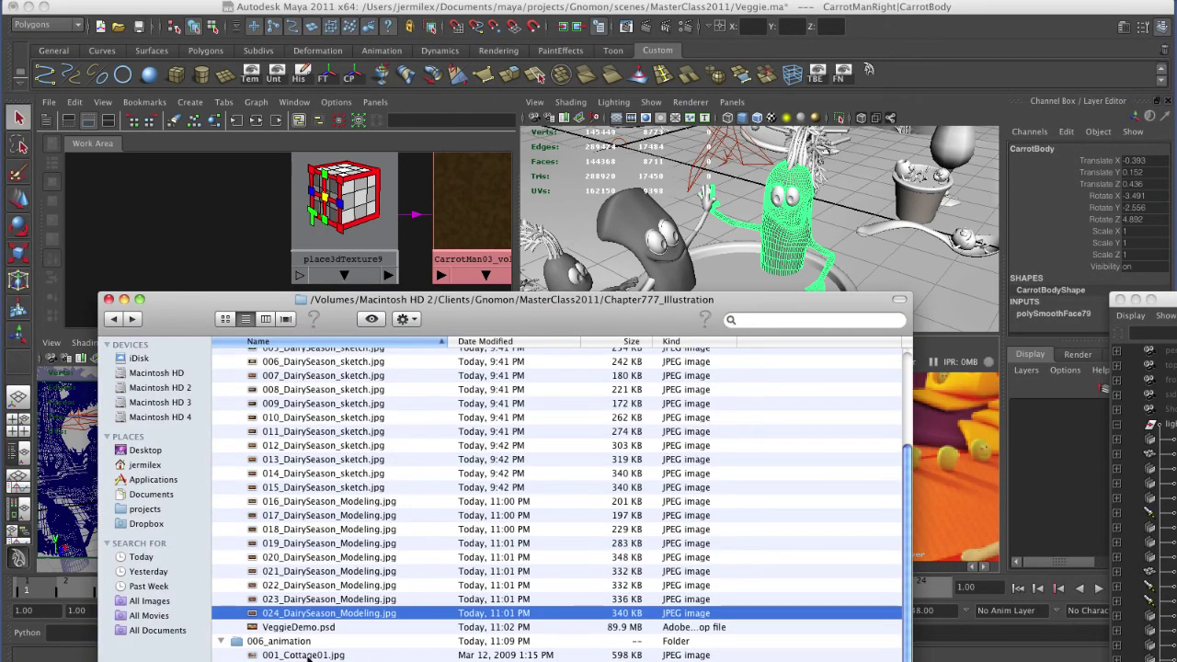
{"action": "left_click", "coordinate": [309, 655]}
{"action": "left_click", "coordinate": [171, 219]}
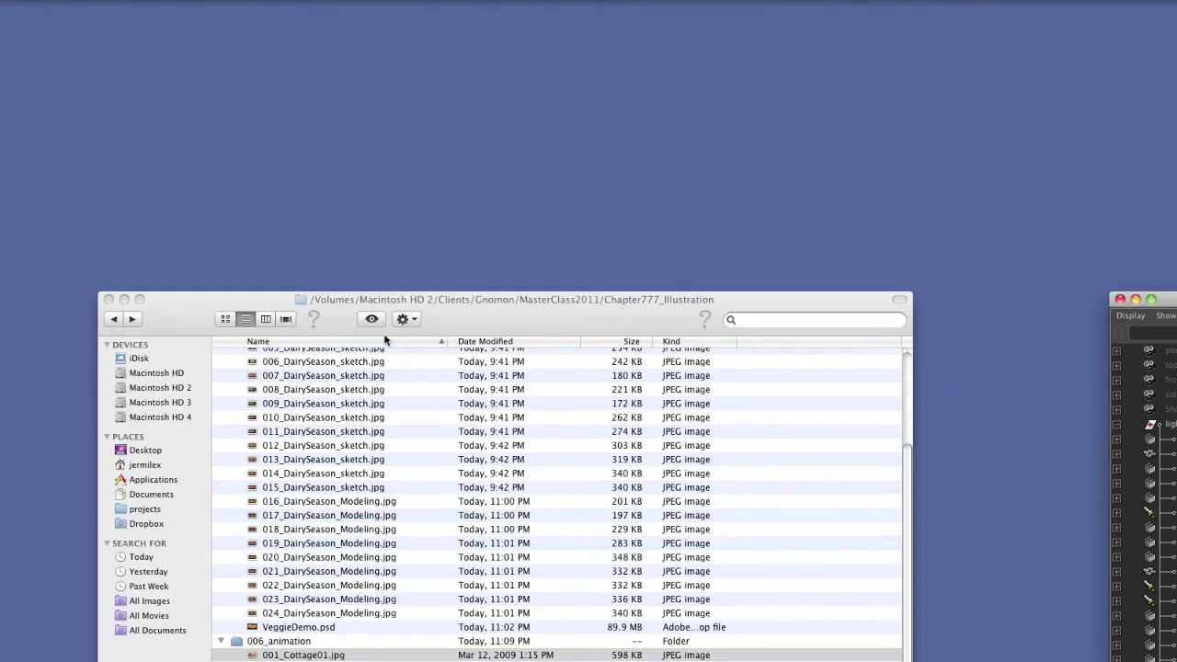
{"action": "left_click", "coordinate": [371, 319]}
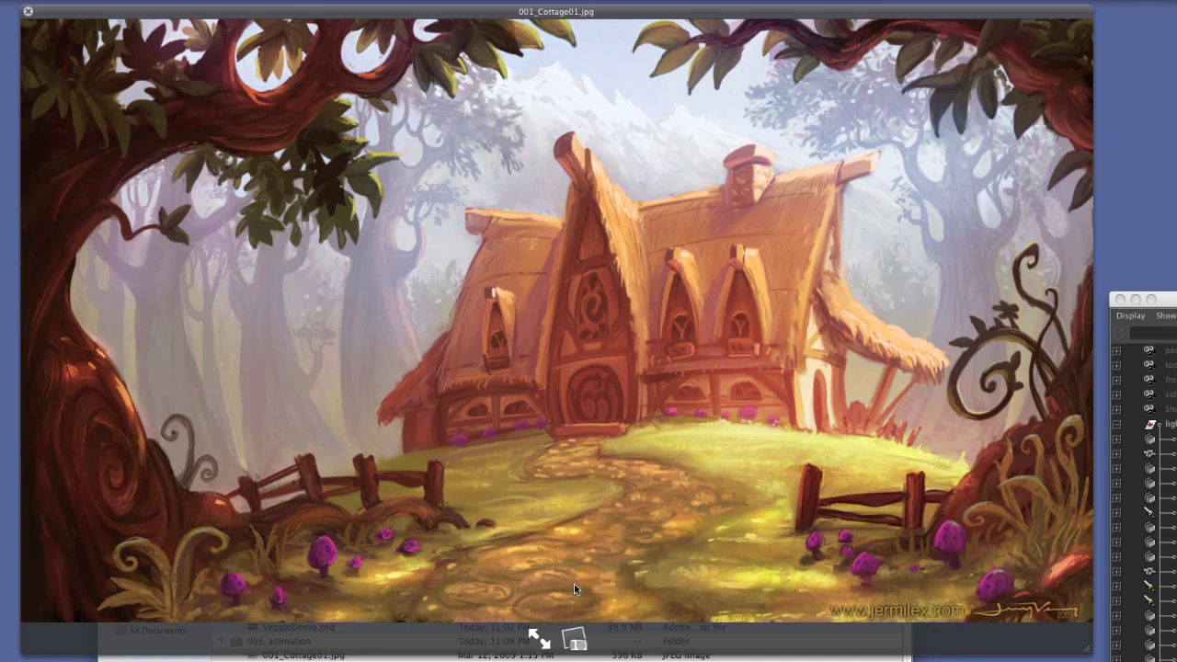
- Preview 002_CottageInterior01.jpg and 003_CottageGreenhouse.jpg, and play the 004_StoryBoards.mov and 005_LayoutV01.mov clips
{"action": "key", "text": "Down"}
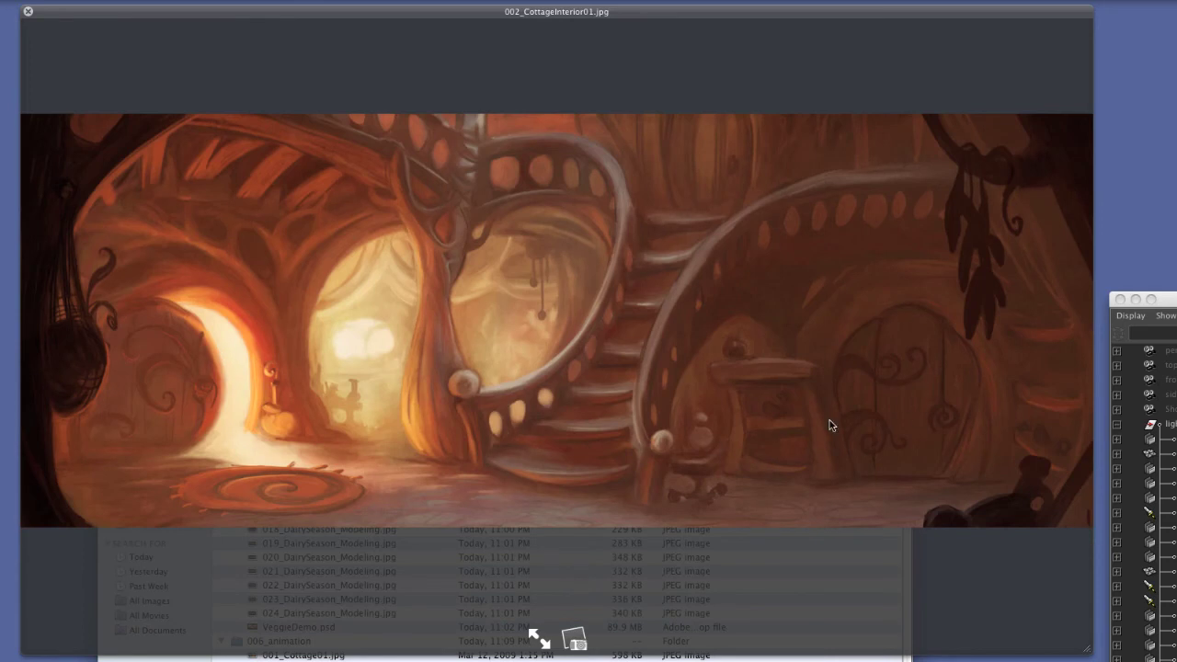
{"action": "key", "text": "Down"}
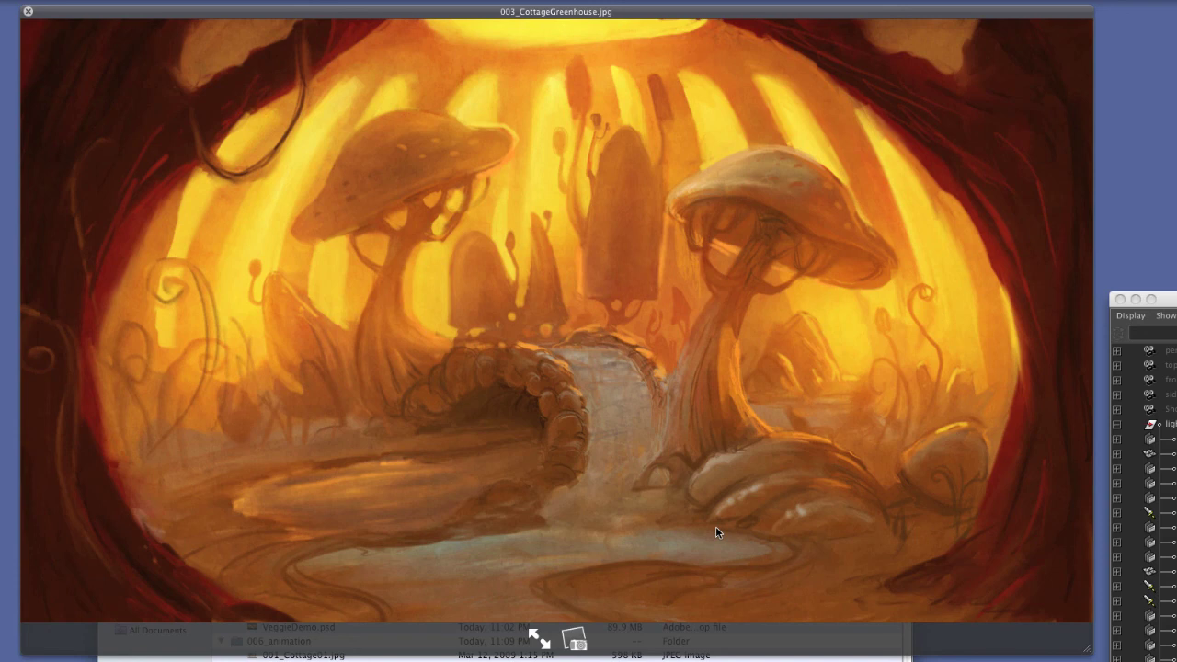
{"action": "key", "text": "Down"}
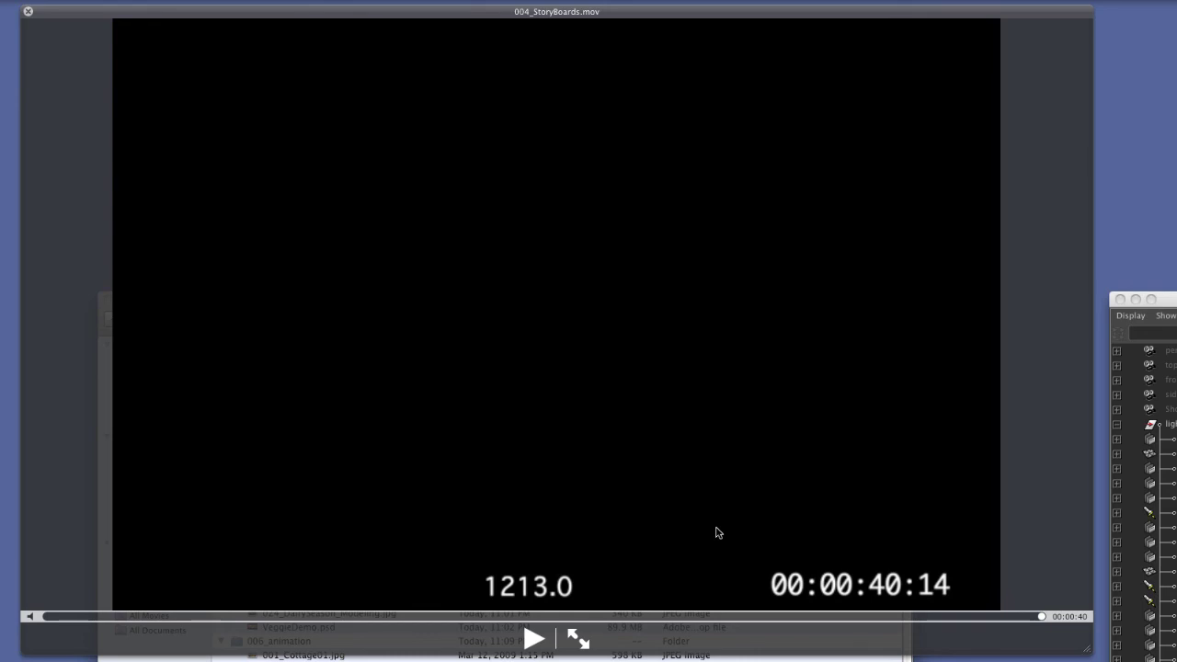
{"action": "key", "text": "Down"}
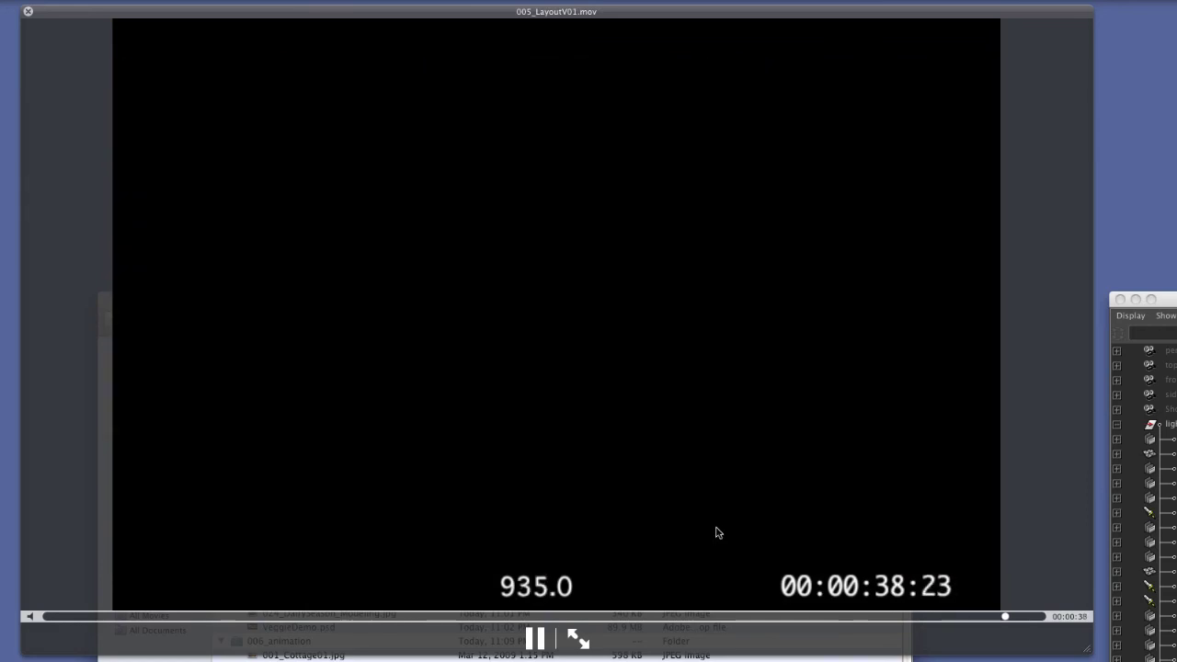
{"action": "key", "text": "space"}
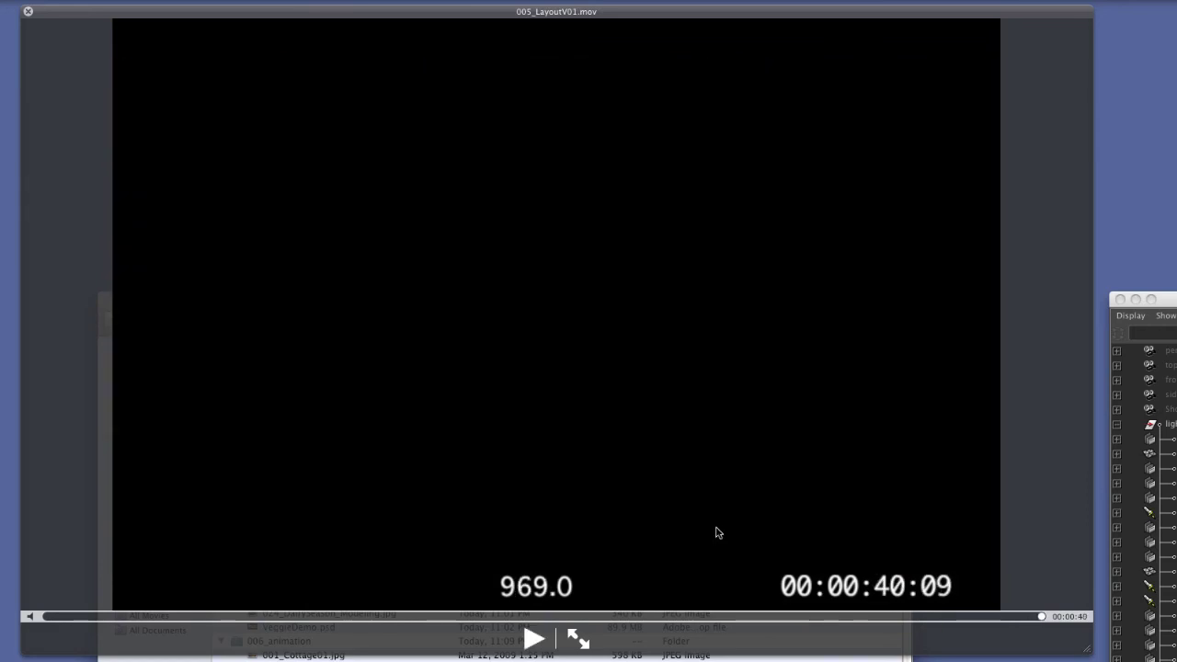